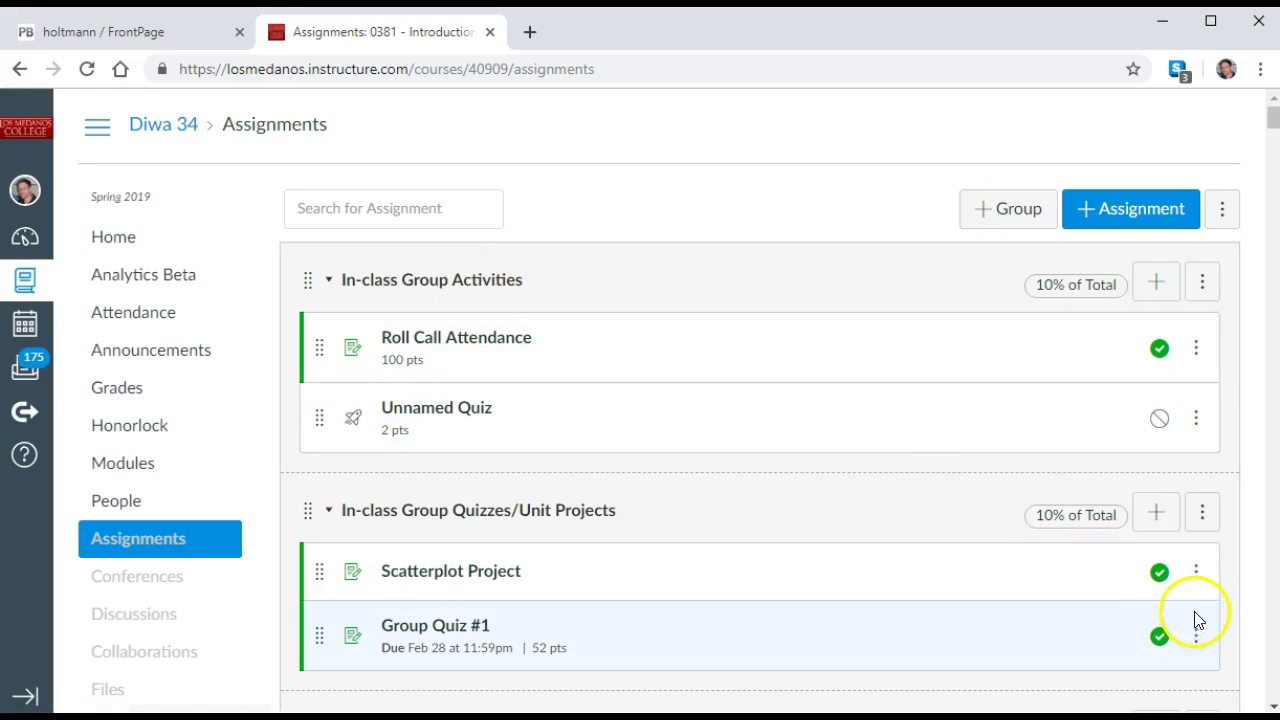
Collapse the Canvas Exercises/Quizzes & Discussion Boards and Canvas Checkpoint Quizzes assignment groups
click(1273, 708)
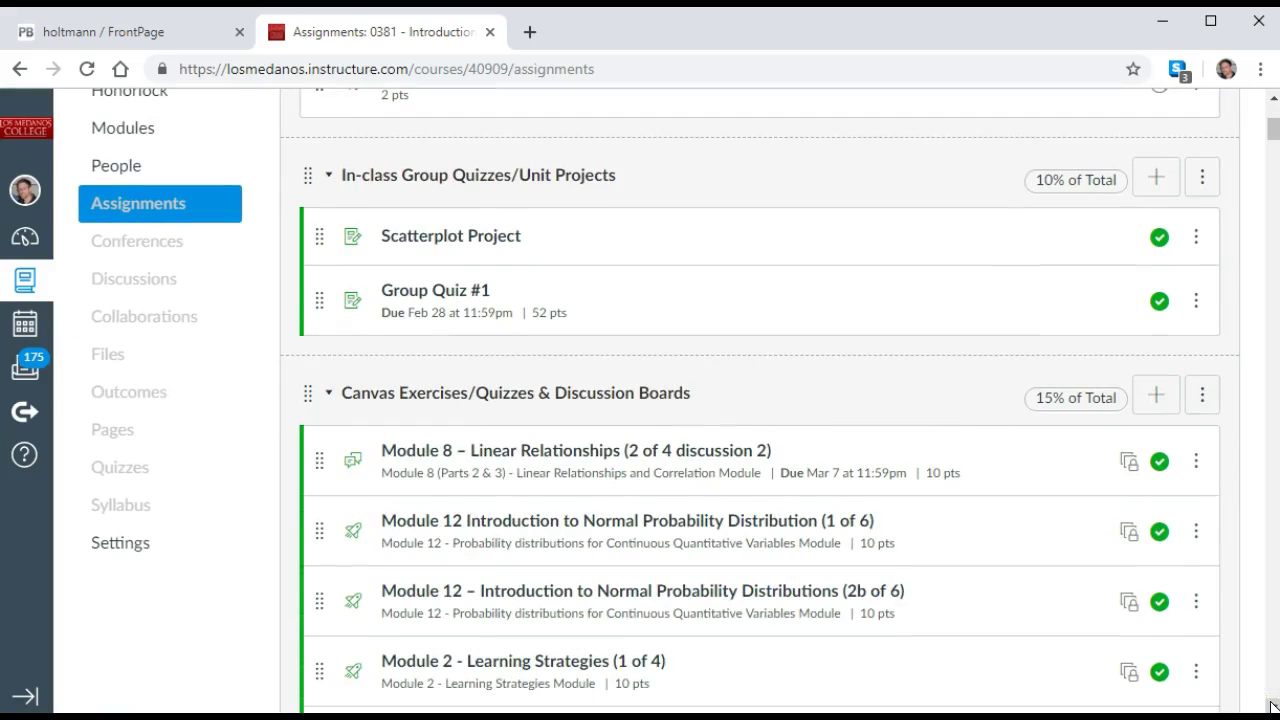
click(1273, 708)
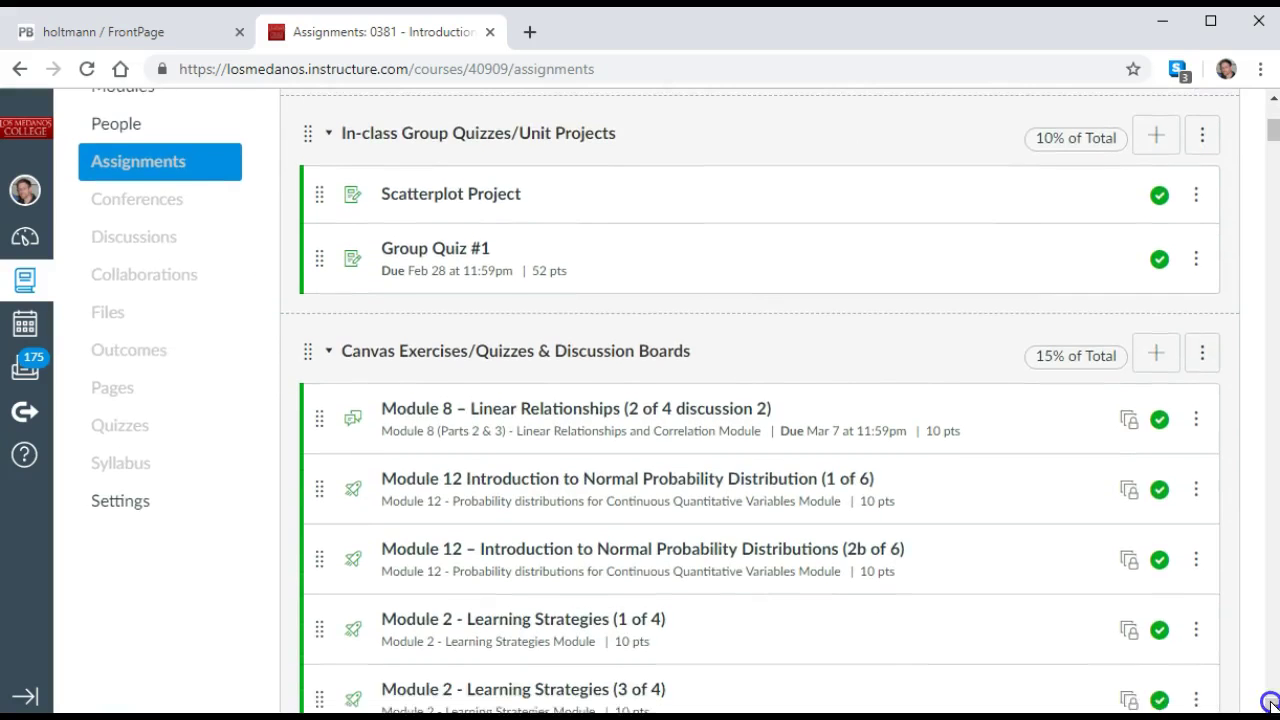
click(1273, 708)
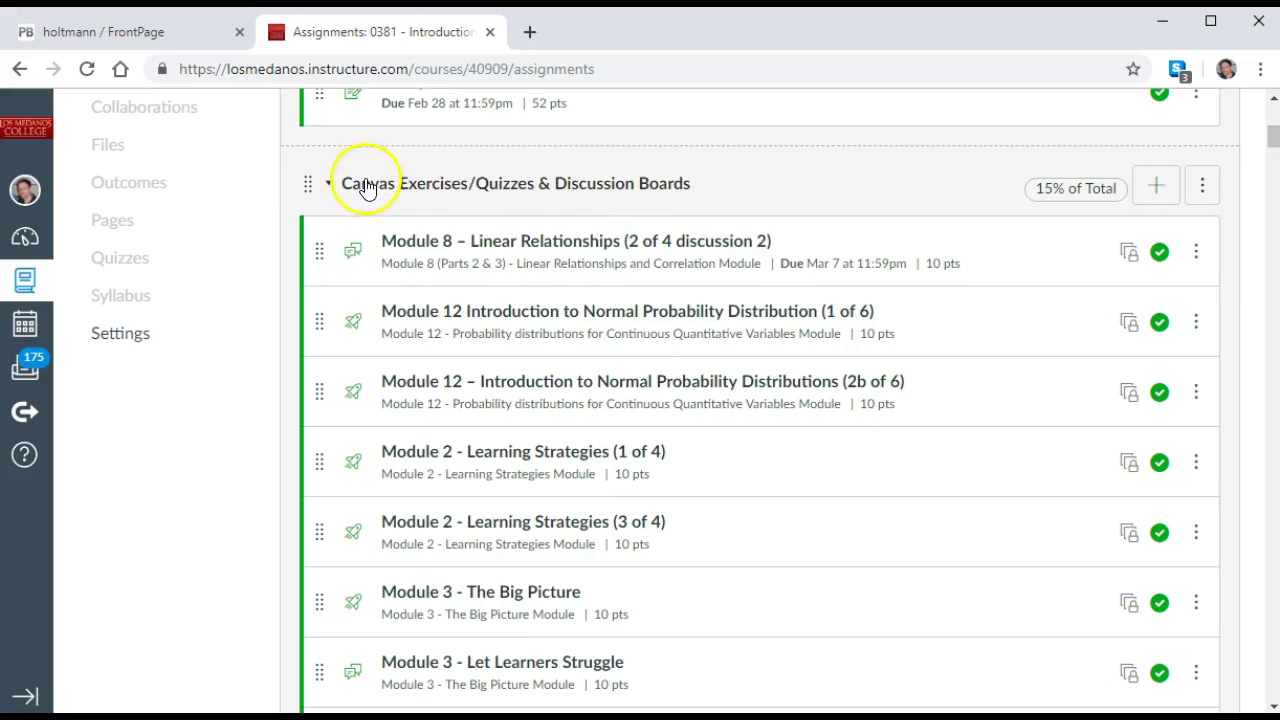
click(329, 185)
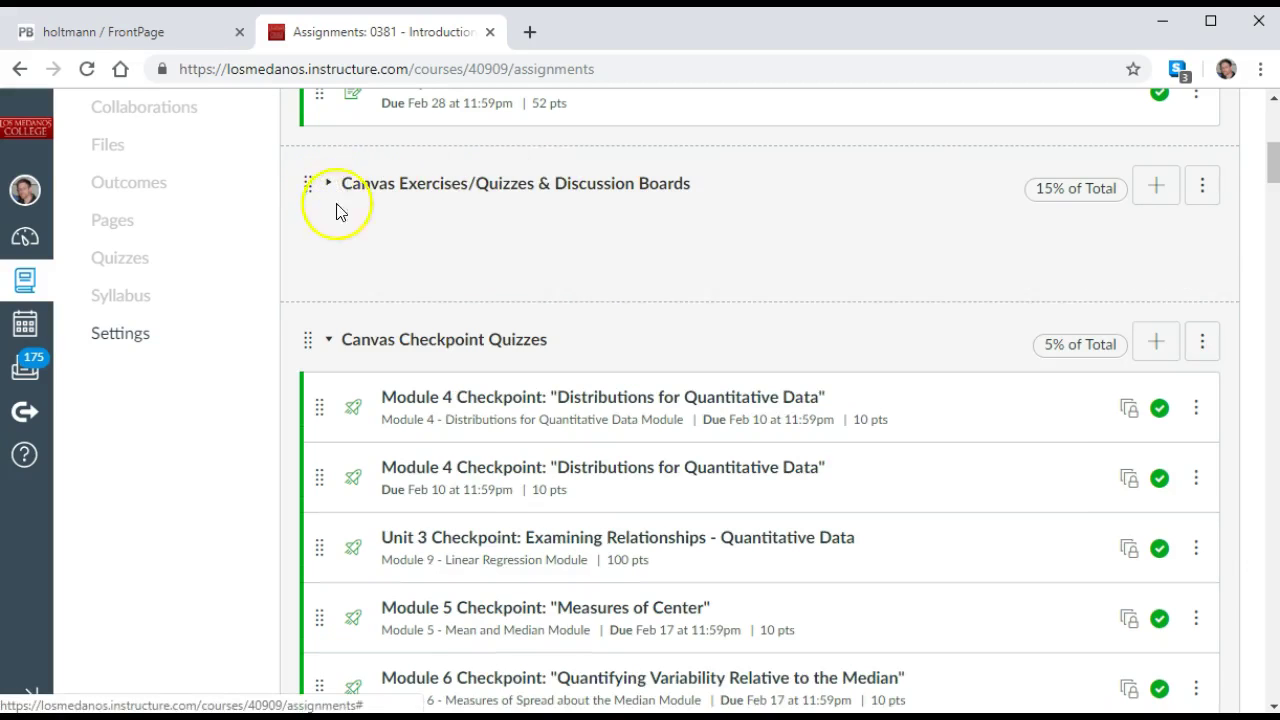
click(329, 342)
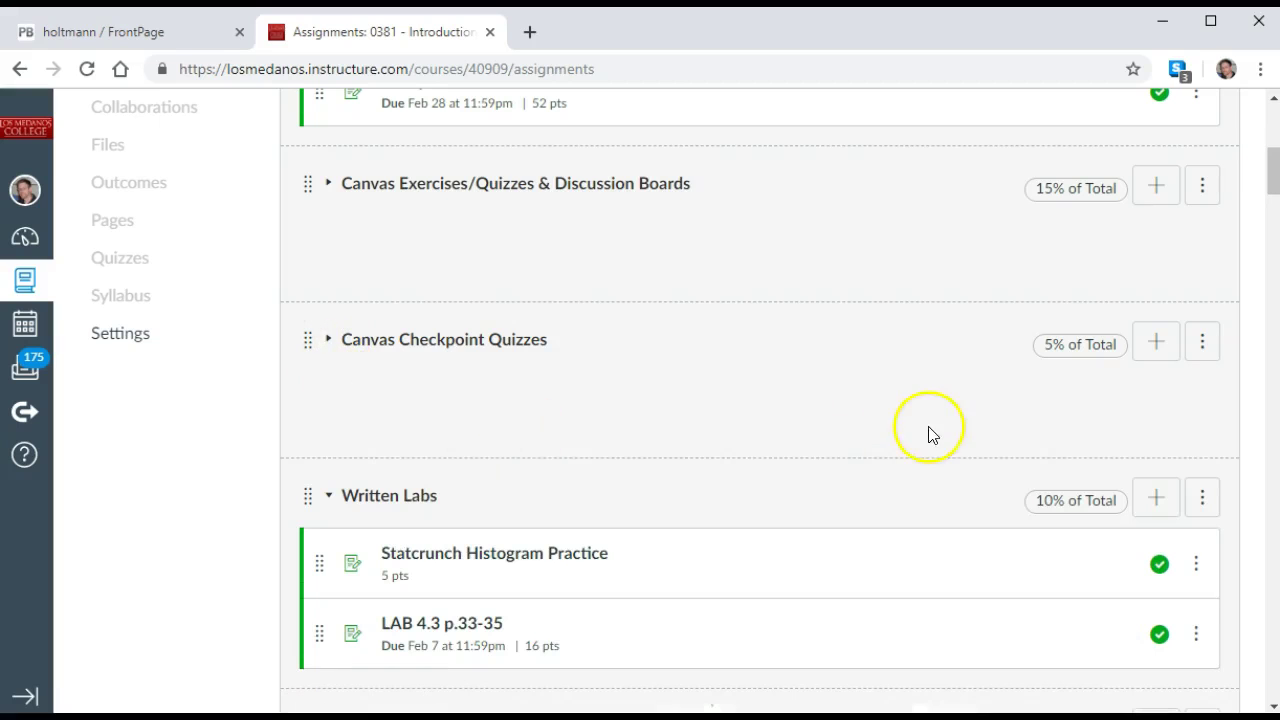
Look through the remaining assignment groups and examine the start of the Imported Assignments list
click(1272, 706)
click(1272, 706)
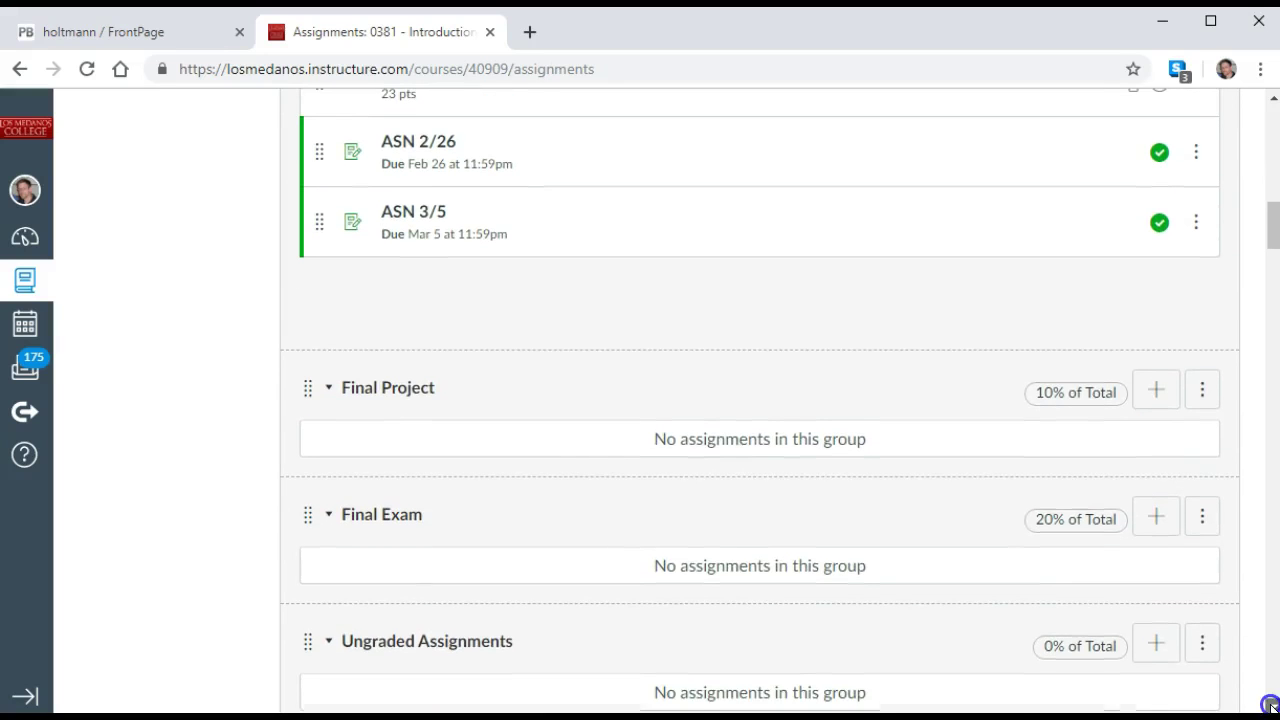
click(1272, 706)
click(1272, 706)
click(1272, 706)
click(1272, 706)
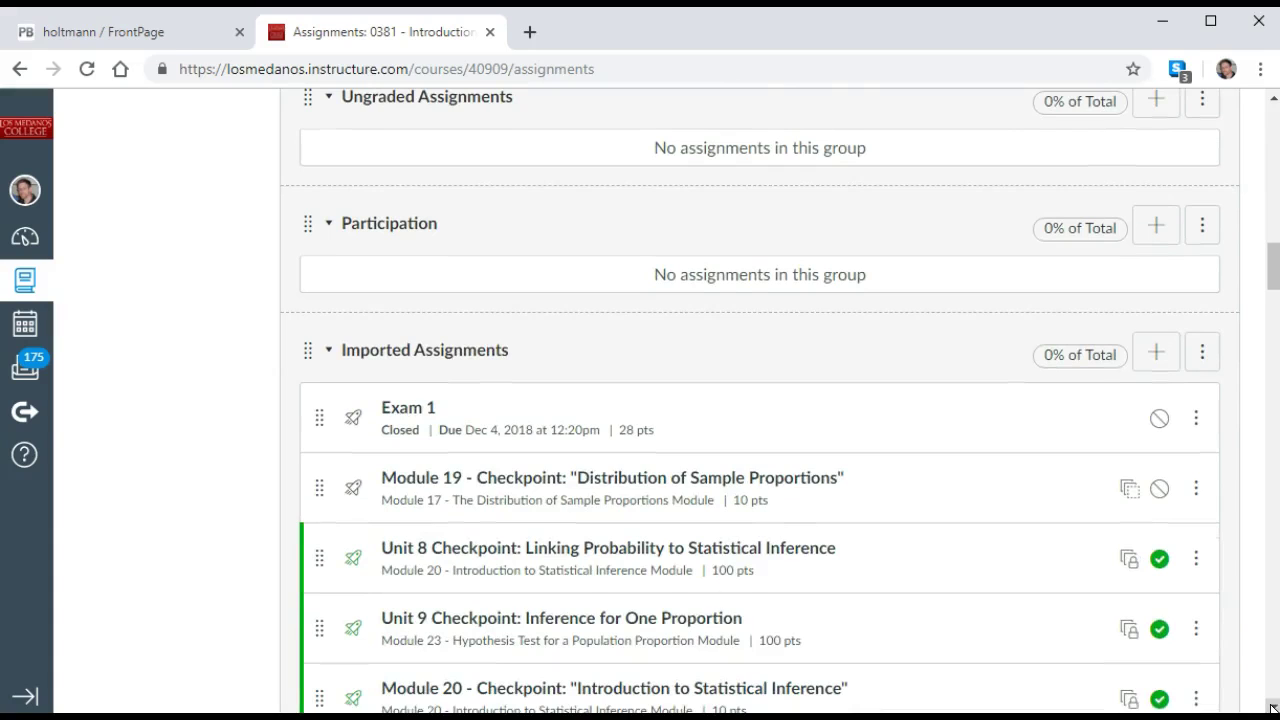
click(1272, 706)
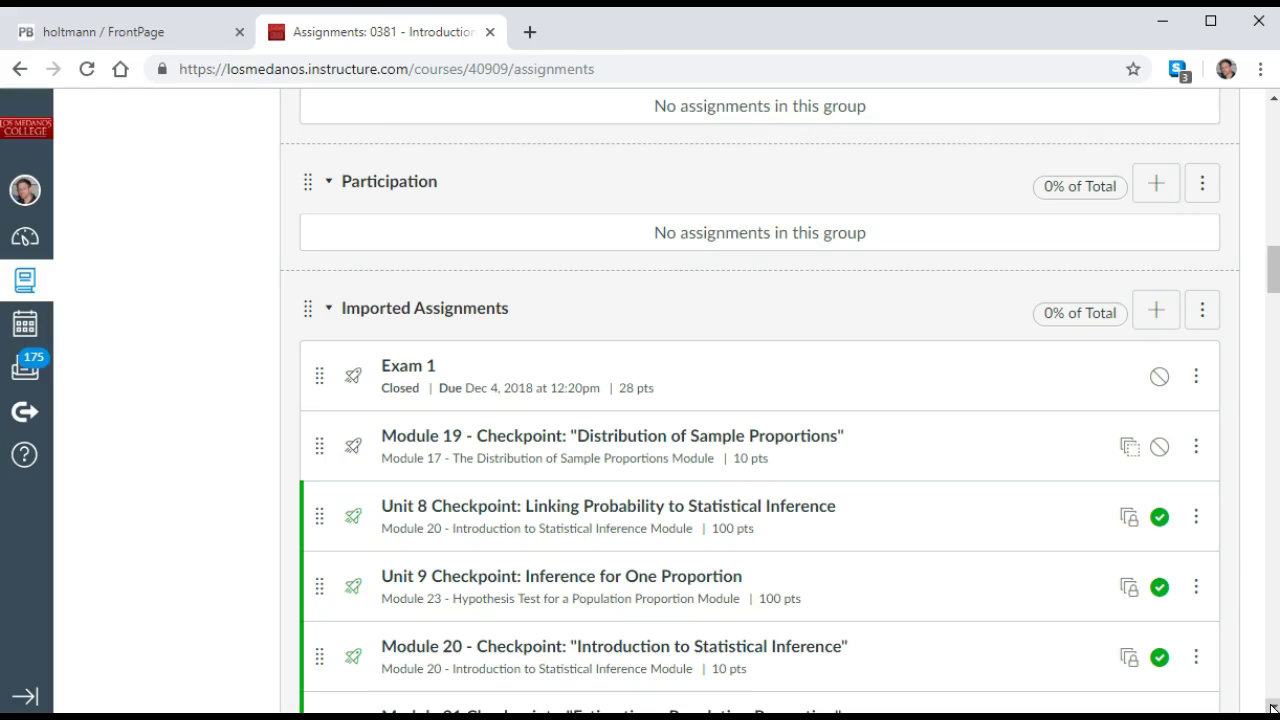
drag(1272, 706, 1272, 706)
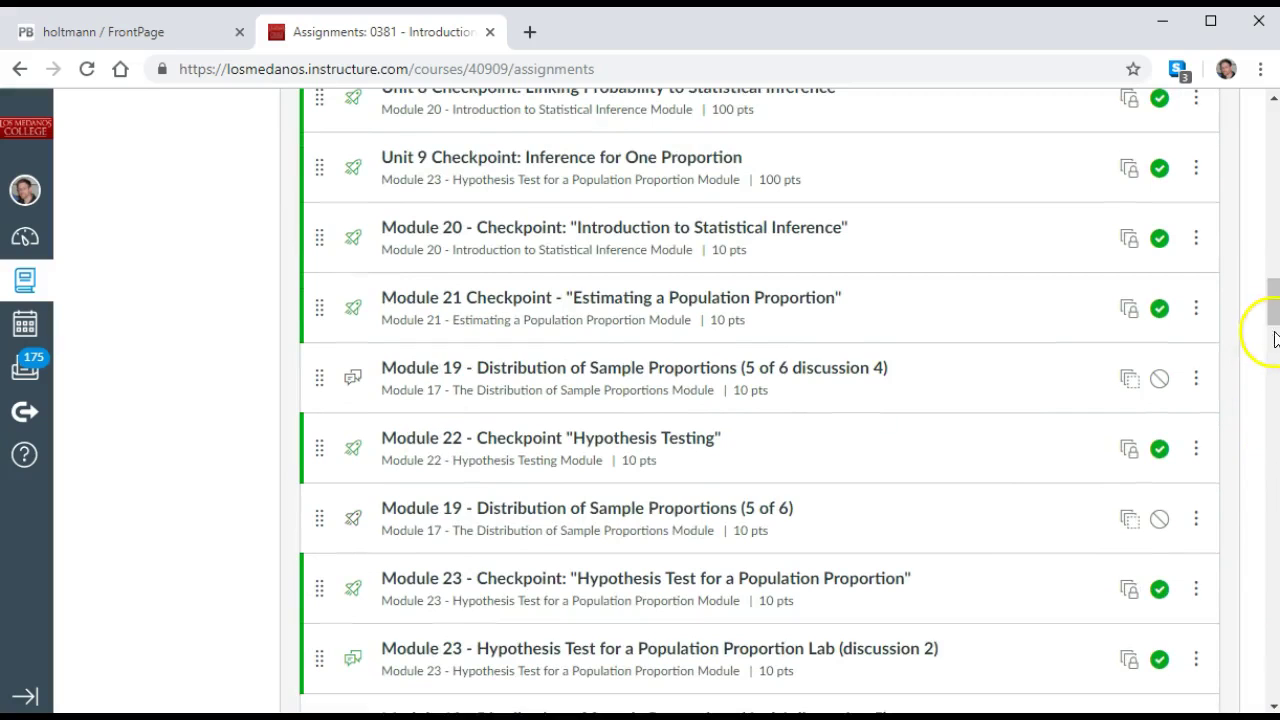
drag(1275, 318, 1270, 301)
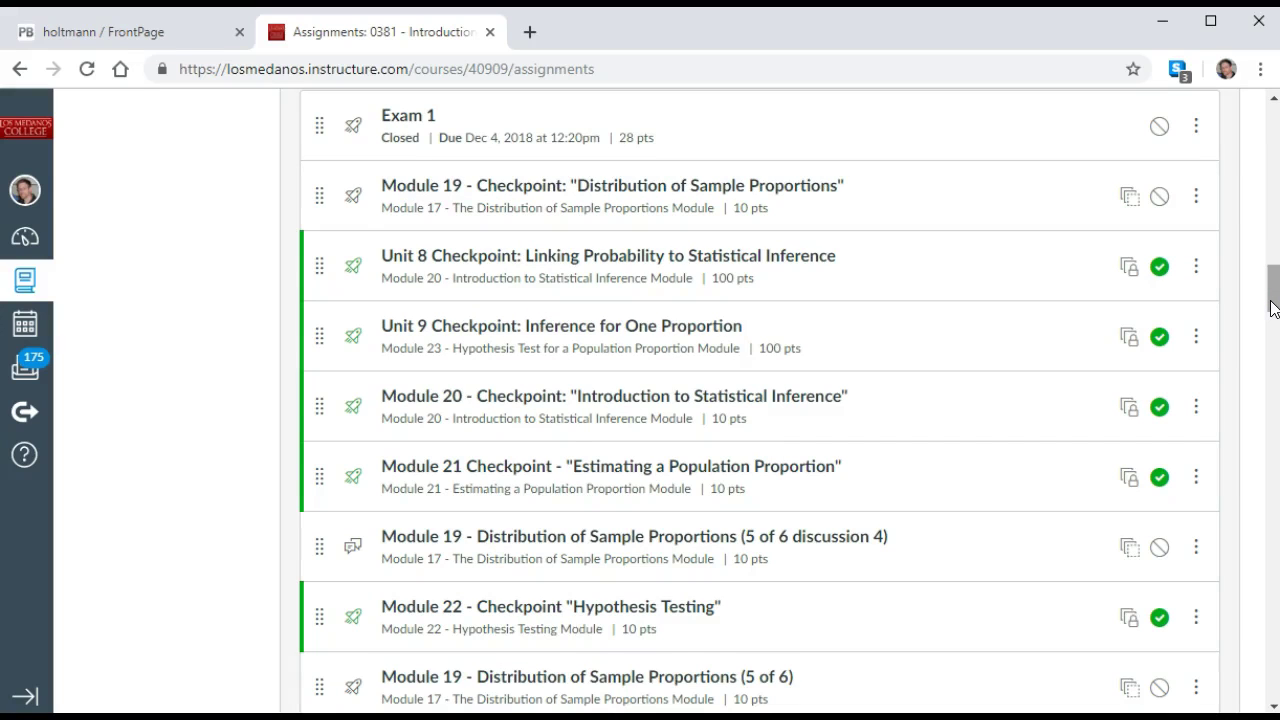
drag(1272, 309, 1272, 291)
click(1272, 705)
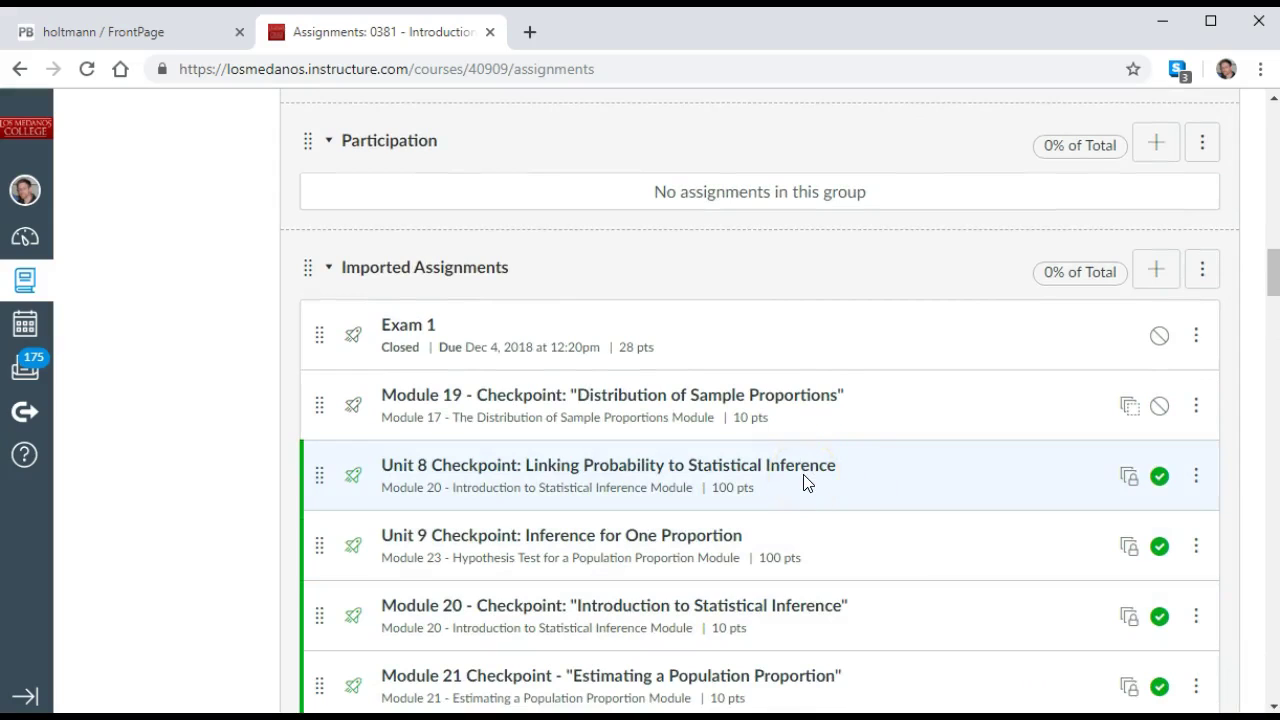
Move "Unit 8 Checkpoint: Linking Probability to Statistical Inference" from Imported Assignments to the bottom of the Canvas Checkpoint Quizzes group
click(1196, 477)
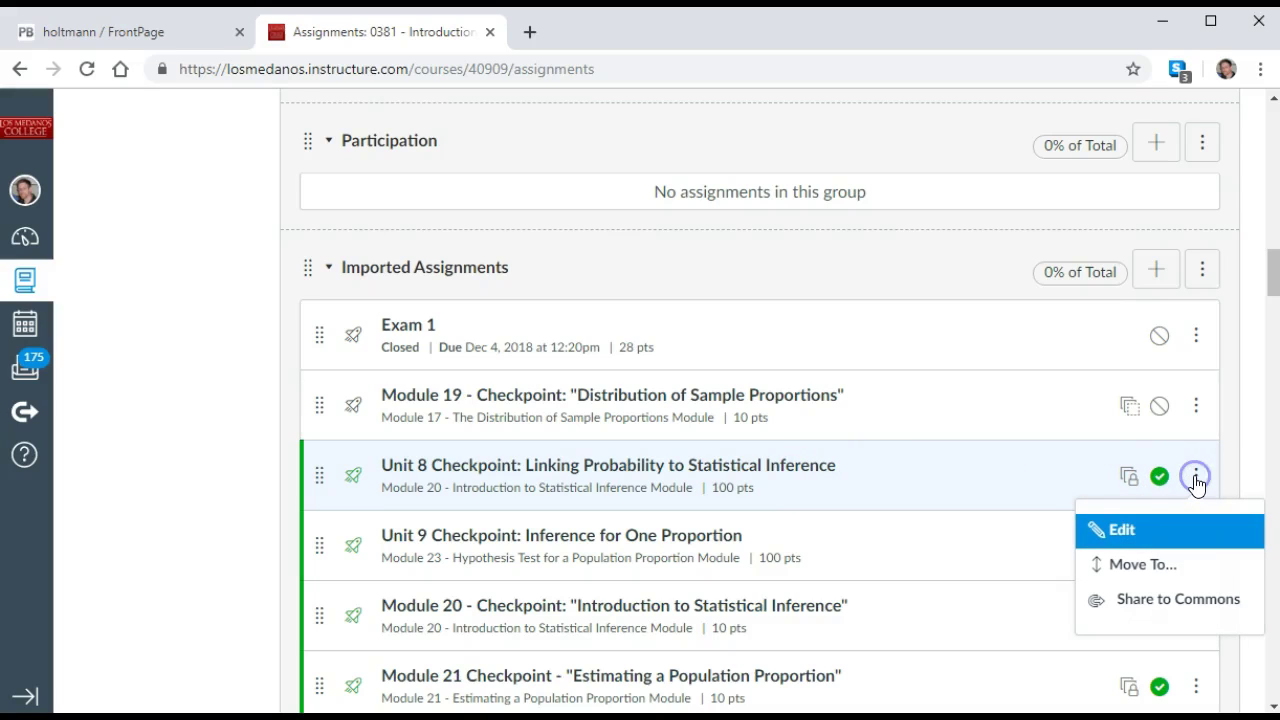
click(1179, 562)
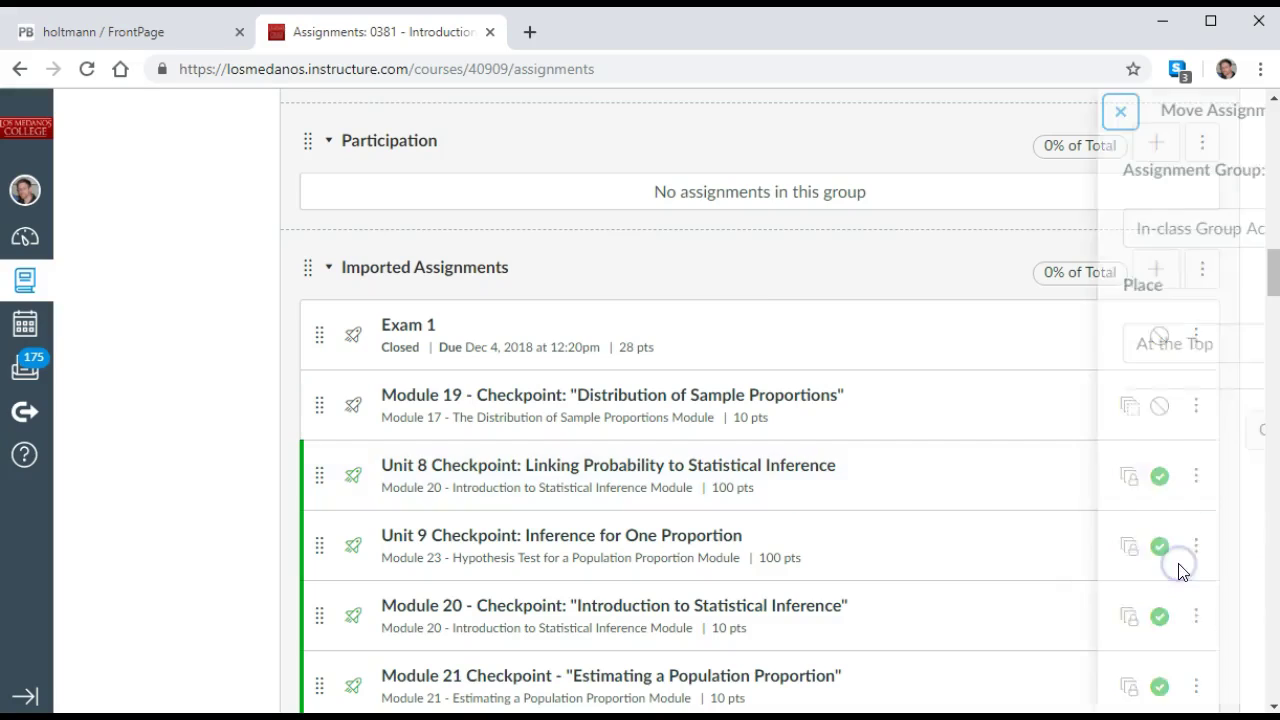
click(1180, 240)
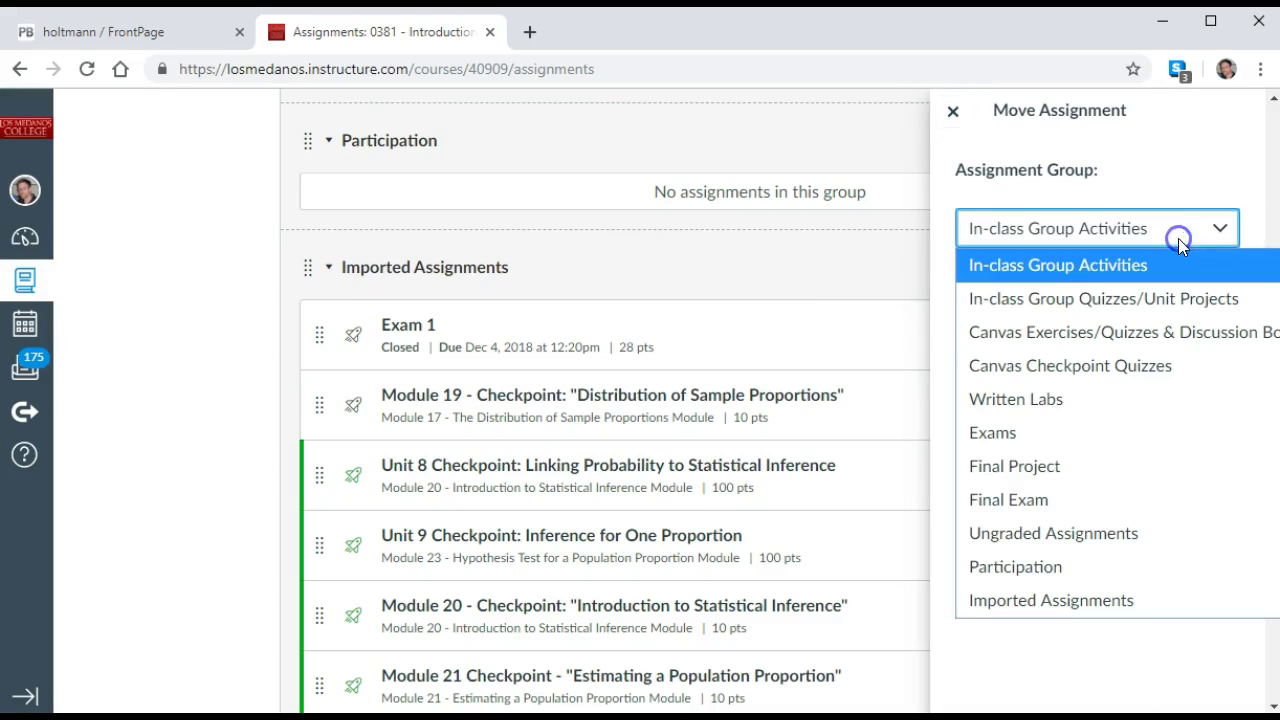
click(1160, 365)
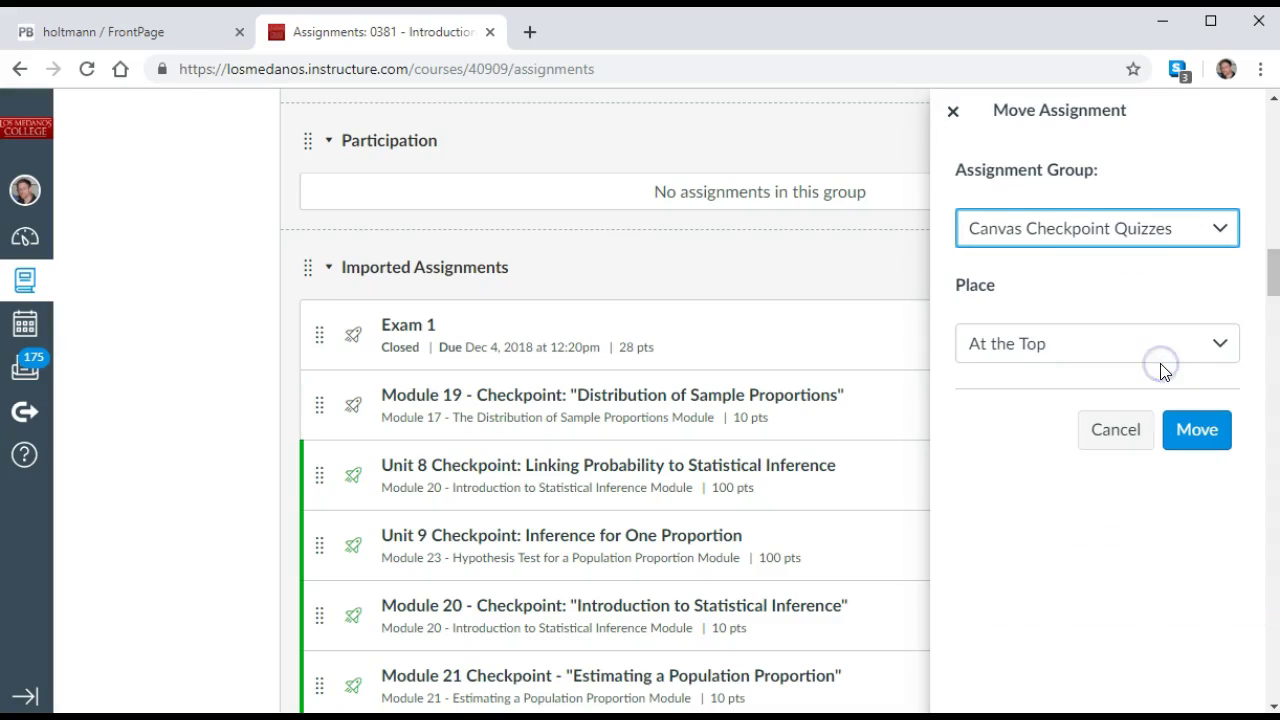
click(1221, 346)
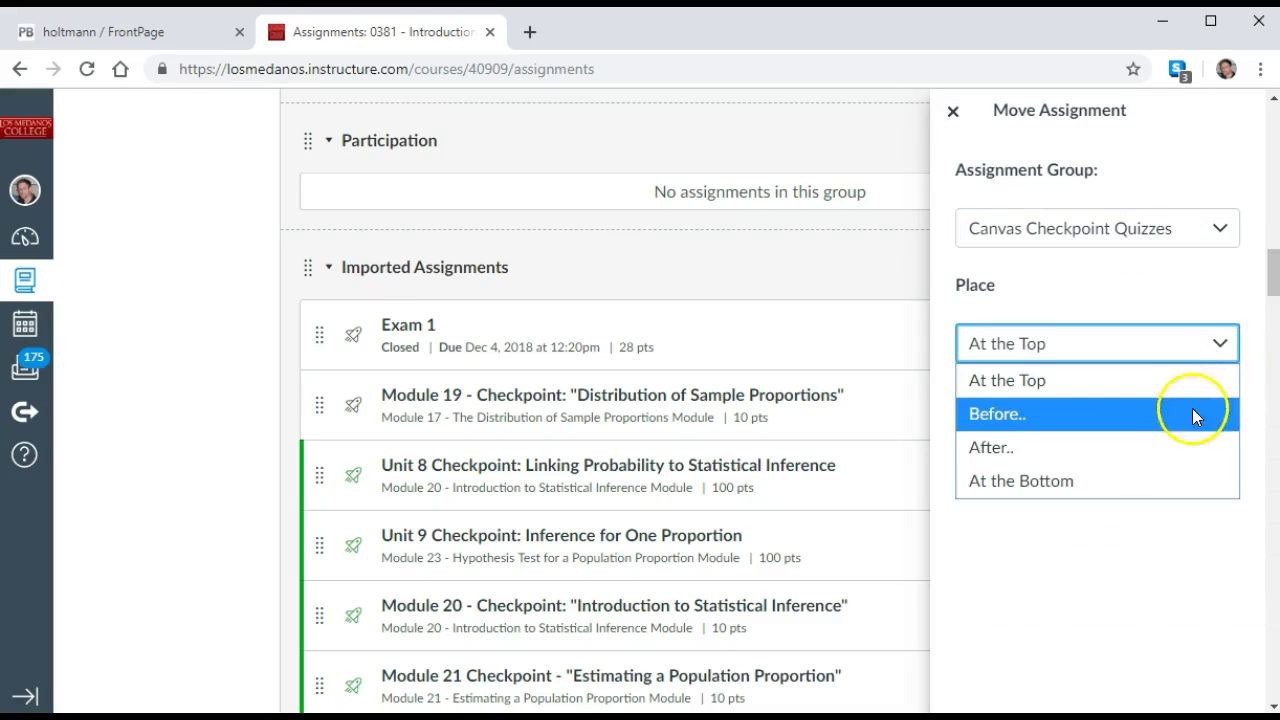
click(1180, 481)
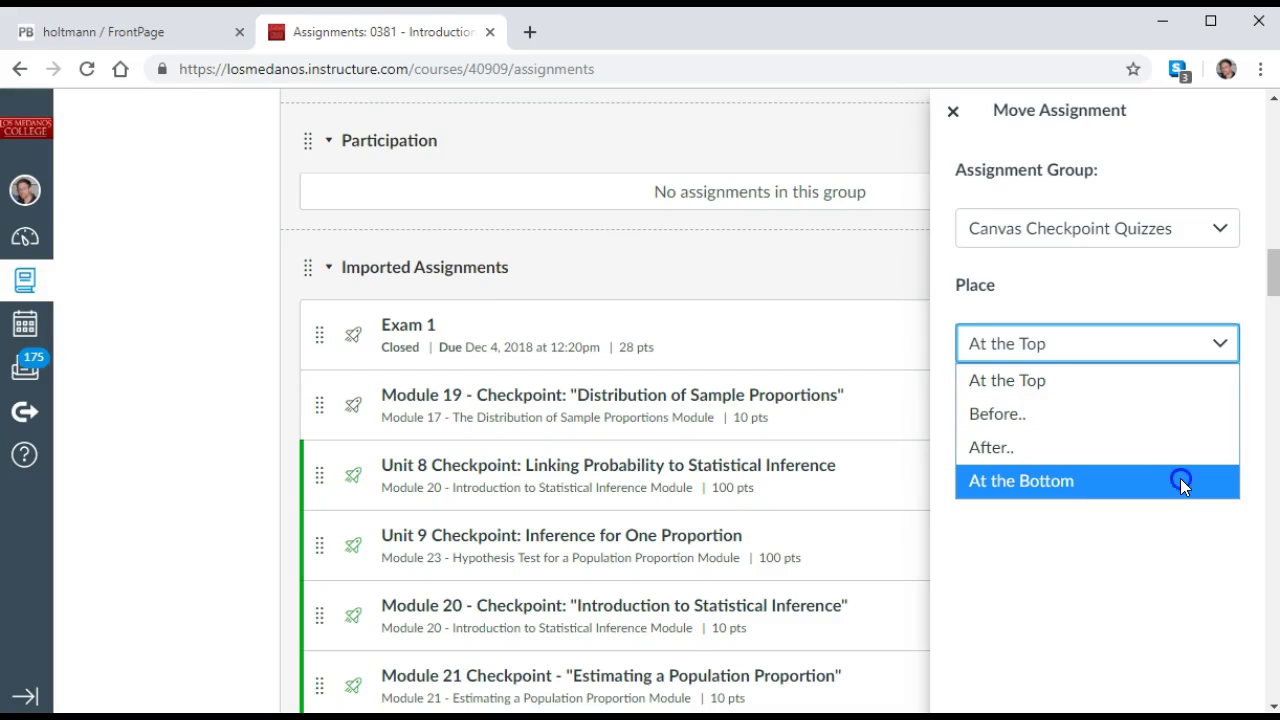
click(1198, 456)
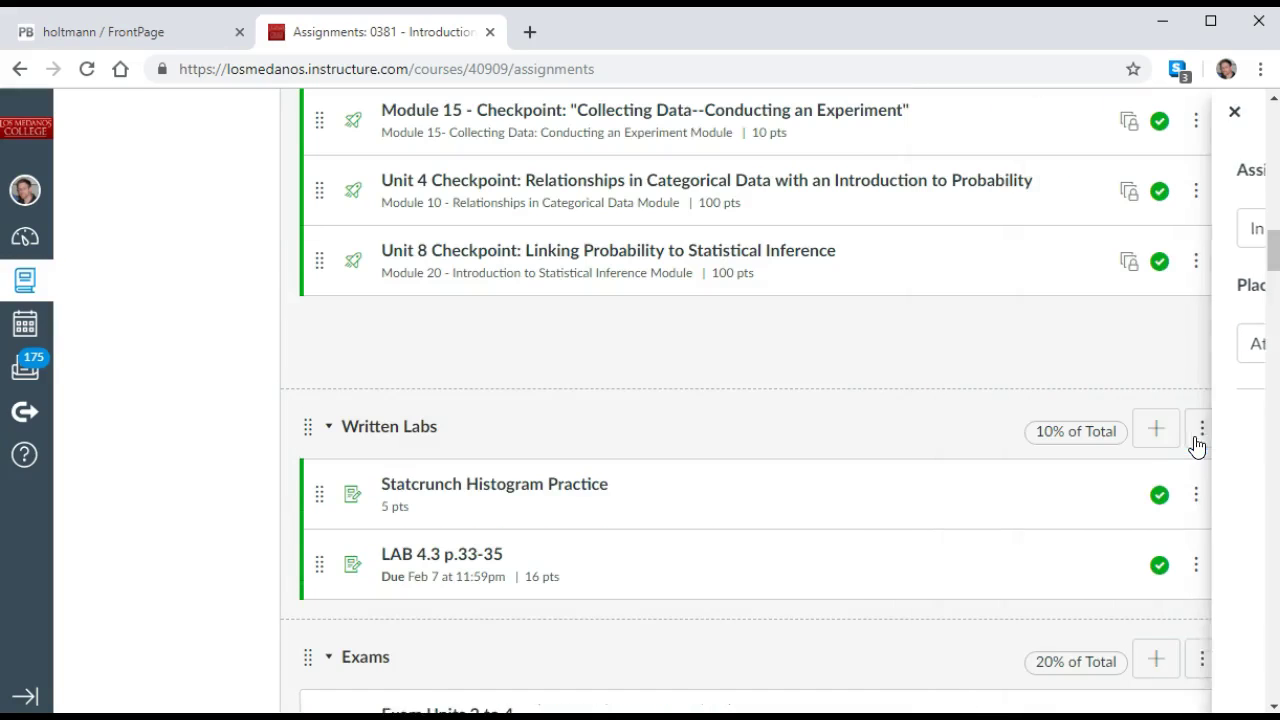
Move "Unit 9 Checkpoint: Inference for One Proportion" from Imported Assignments to the bottom of the Canvas Checkpoint Quizzes group
drag(1275, 245, 1264, 338)
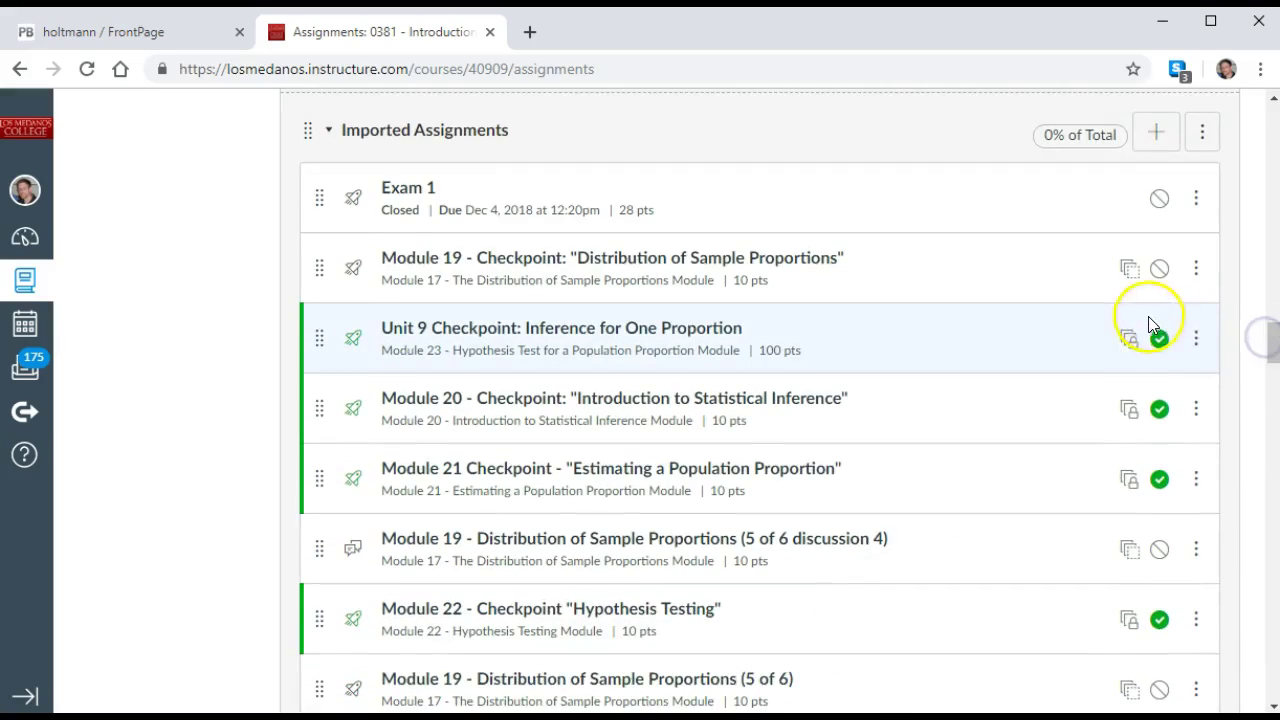
click(1196, 340)
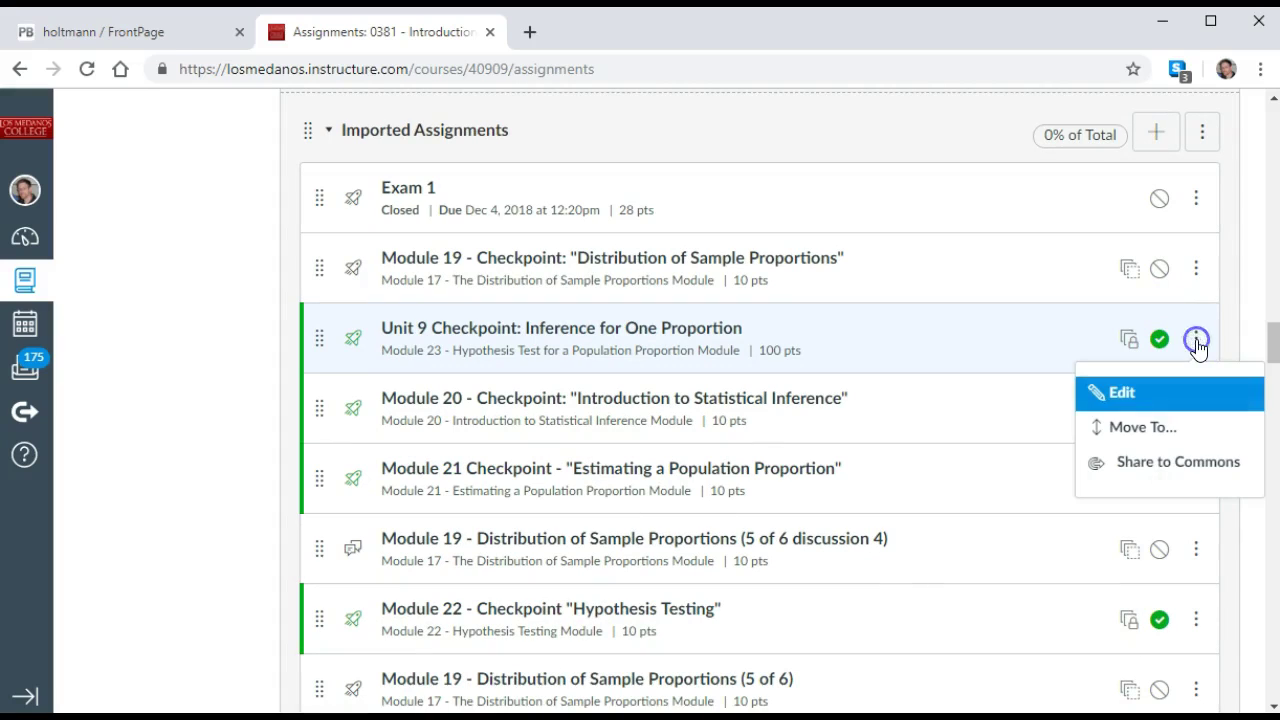
click(1180, 425)
click(1171, 250)
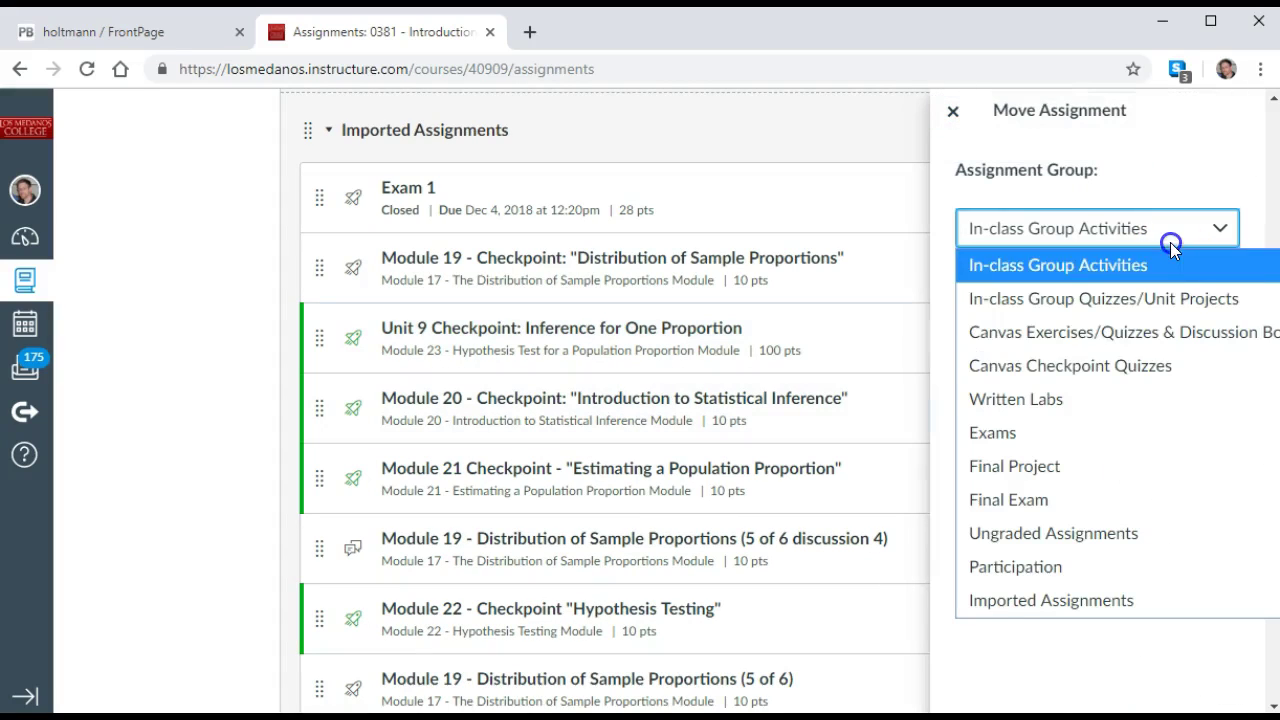
click(1173, 360)
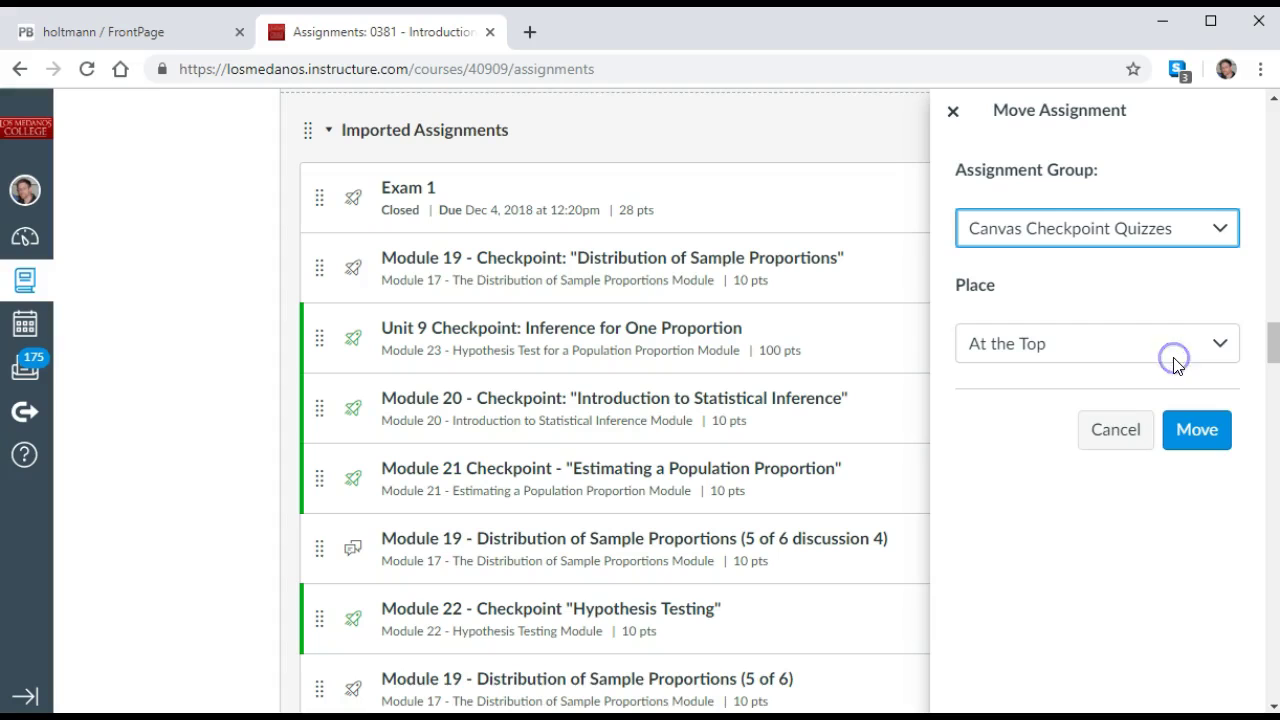
click(1172, 357)
click(1170, 477)
click(1187, 434)
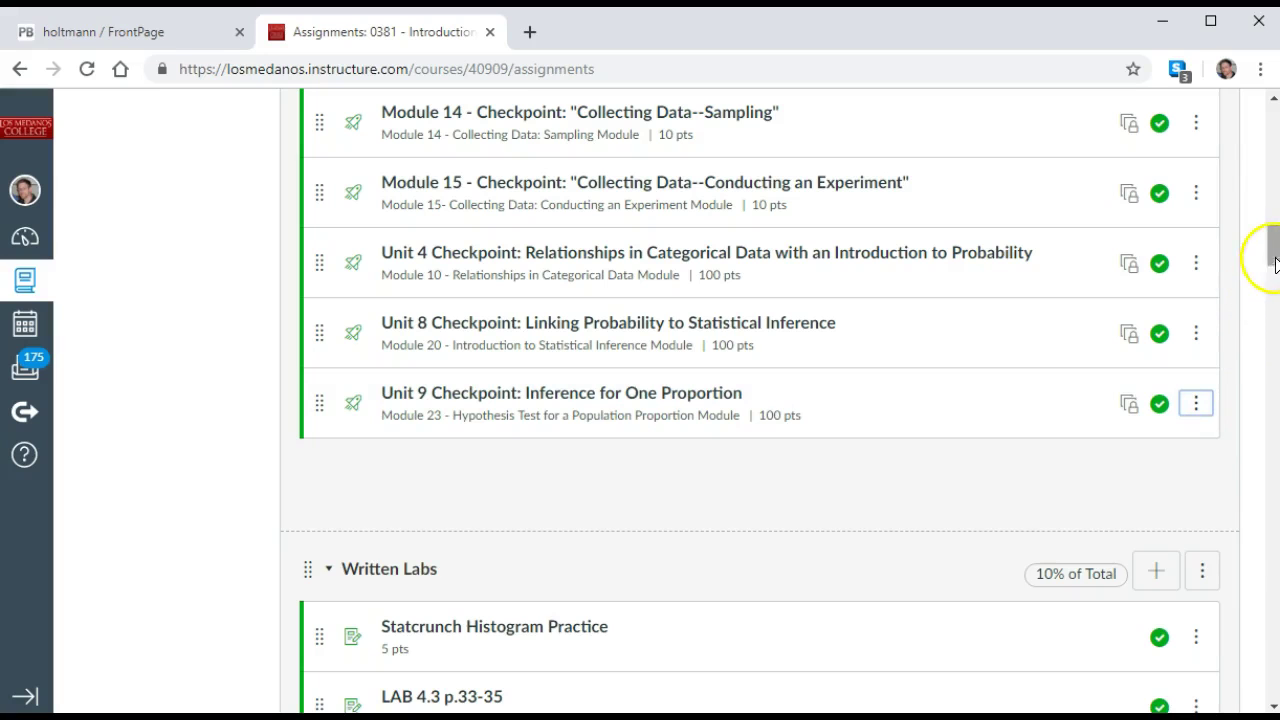
Move the imported Module 19 checkpoint "Distribution of Sample Proportions" to the bottom of the Canvas Checkpoint Quizzes group
drag(1275, 255, 1268, 354)
click(1195, 258)
click(1183, 347)
click(1171, 343)
click(1172, 352)
click(1187, 434)
Move the imported Module 20 checkpoint "Introduction to Statistical Inference" to the bottom of the Canvas Checkpoint Quizzes group
click(1270, 528)
click(1195, 168)
click(1185, 264)
click(1184, 232)
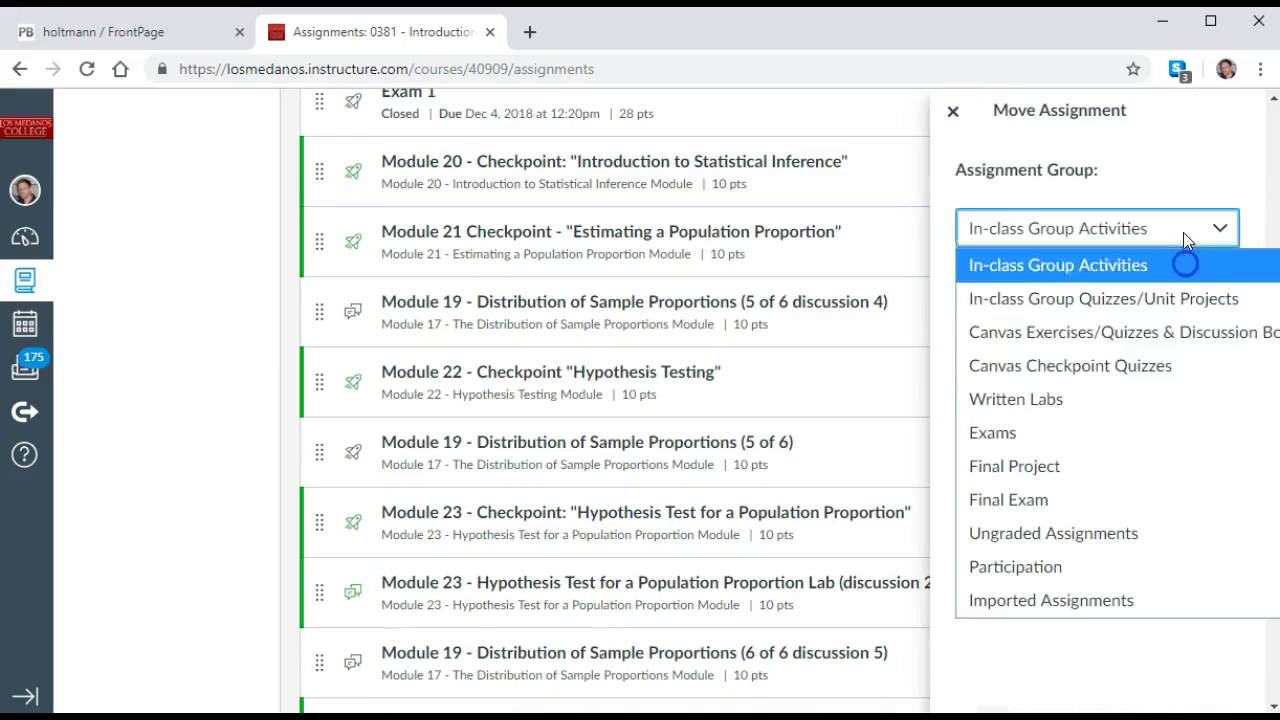
click(1180, 366)
click(1178, 346)
click(1177, 479)
click(1197, 430)
Move the imported Module 21 checkpoint "Estimating a Population Proportion" to the bottom of the Canvas Checkpoint Quizzes group
click(1195, 171)
click(1185, 264)
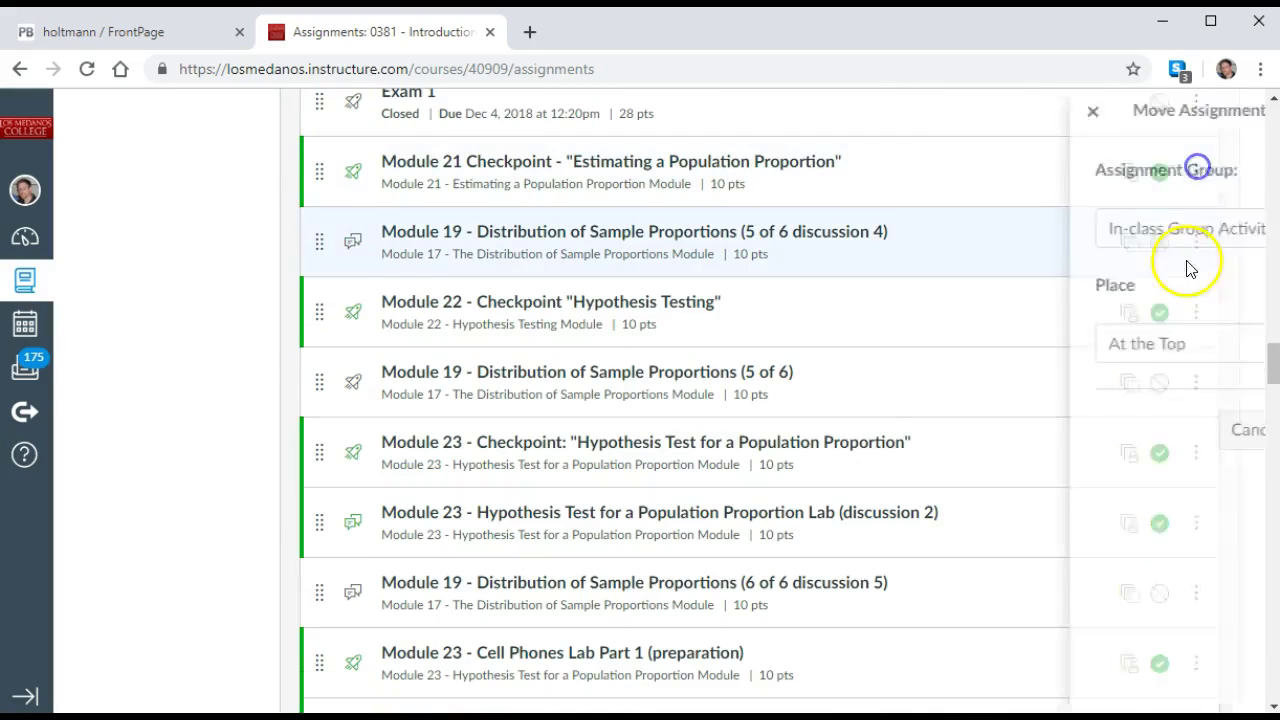
click(1158, 212)
click(1145, 373)
click(1156, 347)
click(1163, 479)
click(1194, 434)
Move the imported Module 22 checkpoint "Hypothesis Testing" to the bottom of the Canvas Checkpoint Quizzes group
click(1195, 172)
click(1185, 264)
click(1178, 230)
click(1174, 366)
click(1174, 346)
click(1190, 440)
Move the imported Module 23 checkpoint "Hypothesis Test for a Population Proportion" to the bottom of the Canvas Checkpoint Quizzes group
click(1200, 310)
click(1185, 402)
click(1186, 229)
click(1178, 363)
click(1178, 352)
click(1200, 440)
Move the imported Module 27 checkpoint "Distribution of Sample Means" to the bottom of the Canvas Checkpoint Quizzes group
click(1194, 520)
click(1185, 612)
click(1186, 229)
click(1090, 446)
click(1178, 343)
click(1178, 352)
click(1200, 440)
Move the imported Module 28 checkpoint "Estimating a Population Mean" to the bottom of the In-class Group Activities group
click(1195, 655)
click(1137, 583)
click(1197, 430)
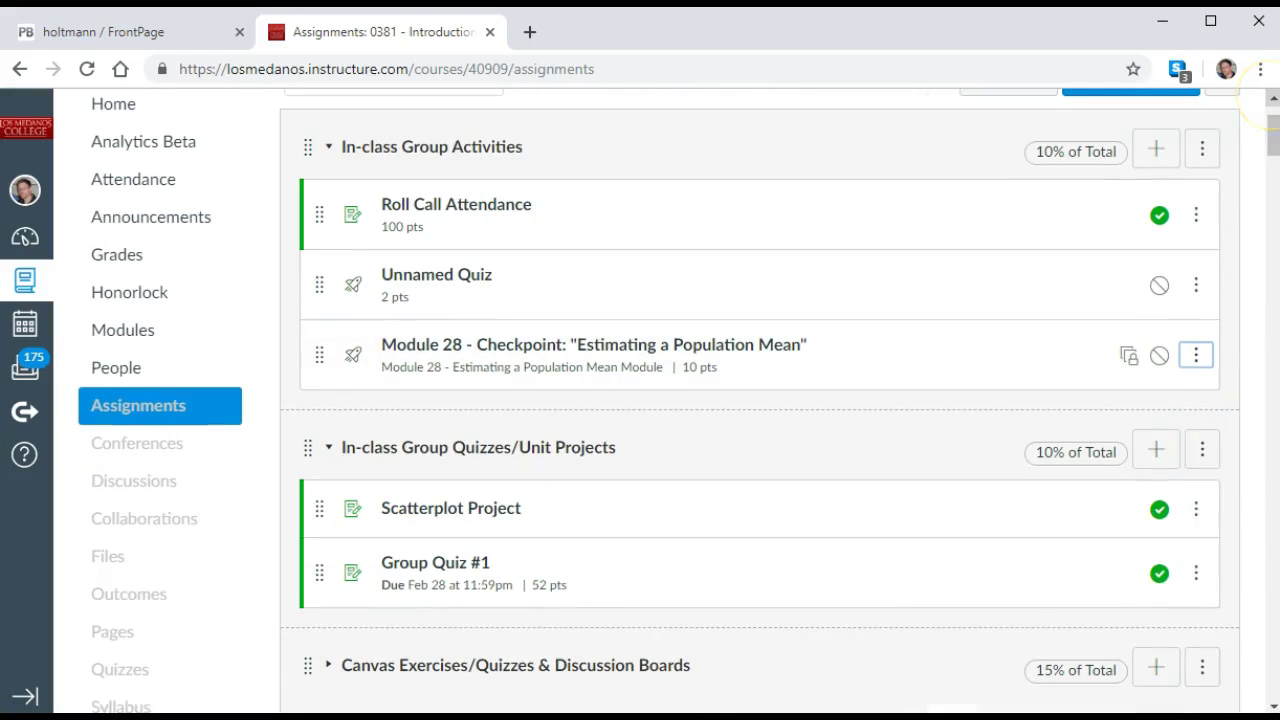
key(Return)
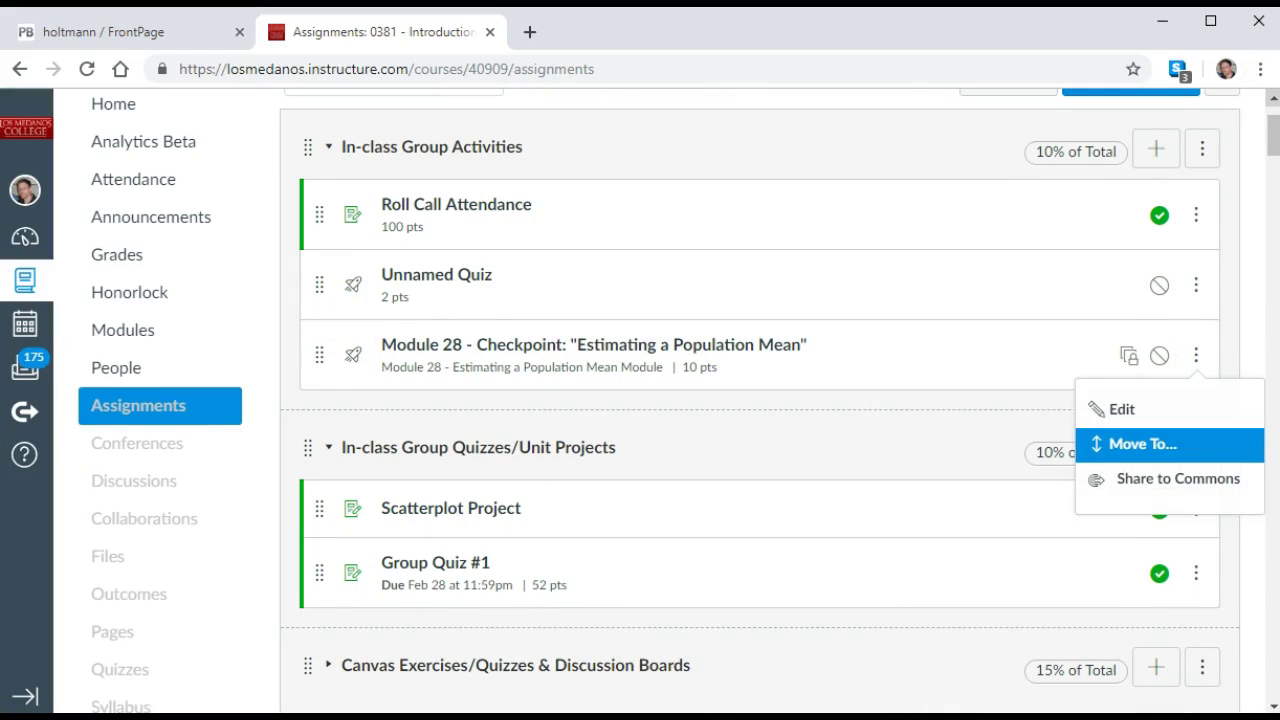
click(931, 435)
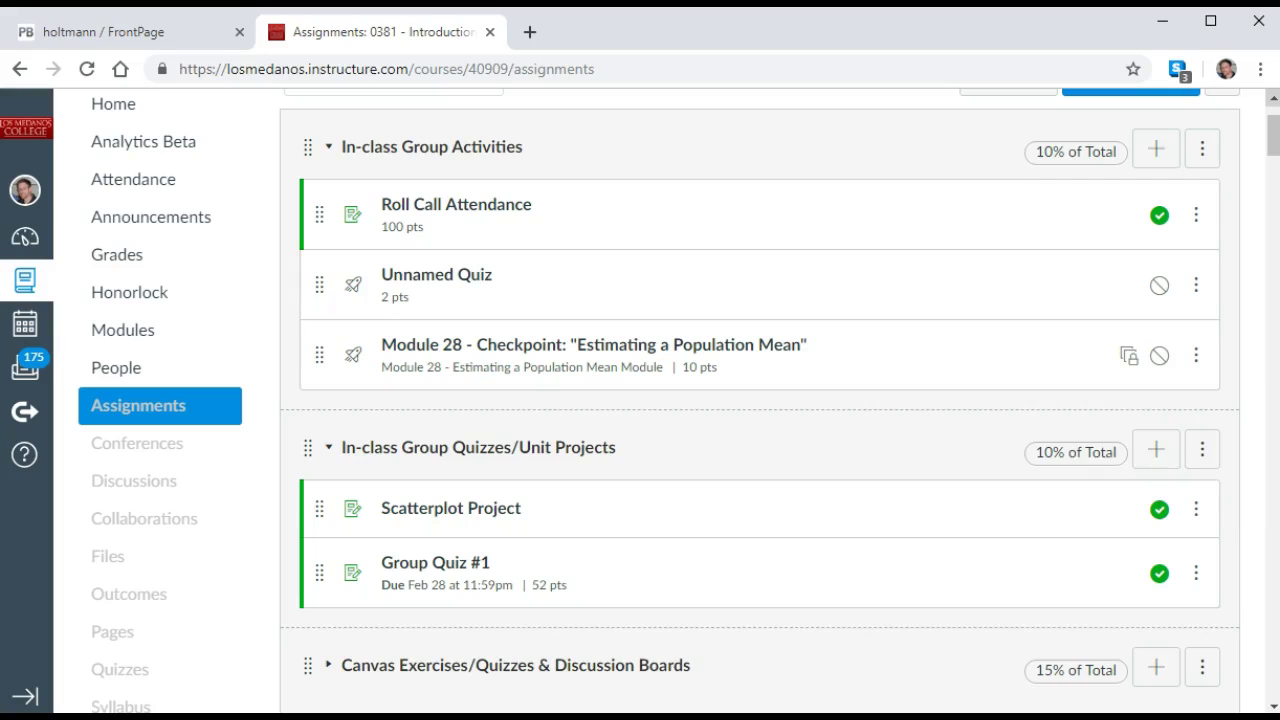
Review the assignment groups from Canvas Checkpoint Quizzes down to Imported Assignments and back to Exams to check the moved quizzes
scroll(760, 400, down, 4)
scroll(760, 400, down, 3)
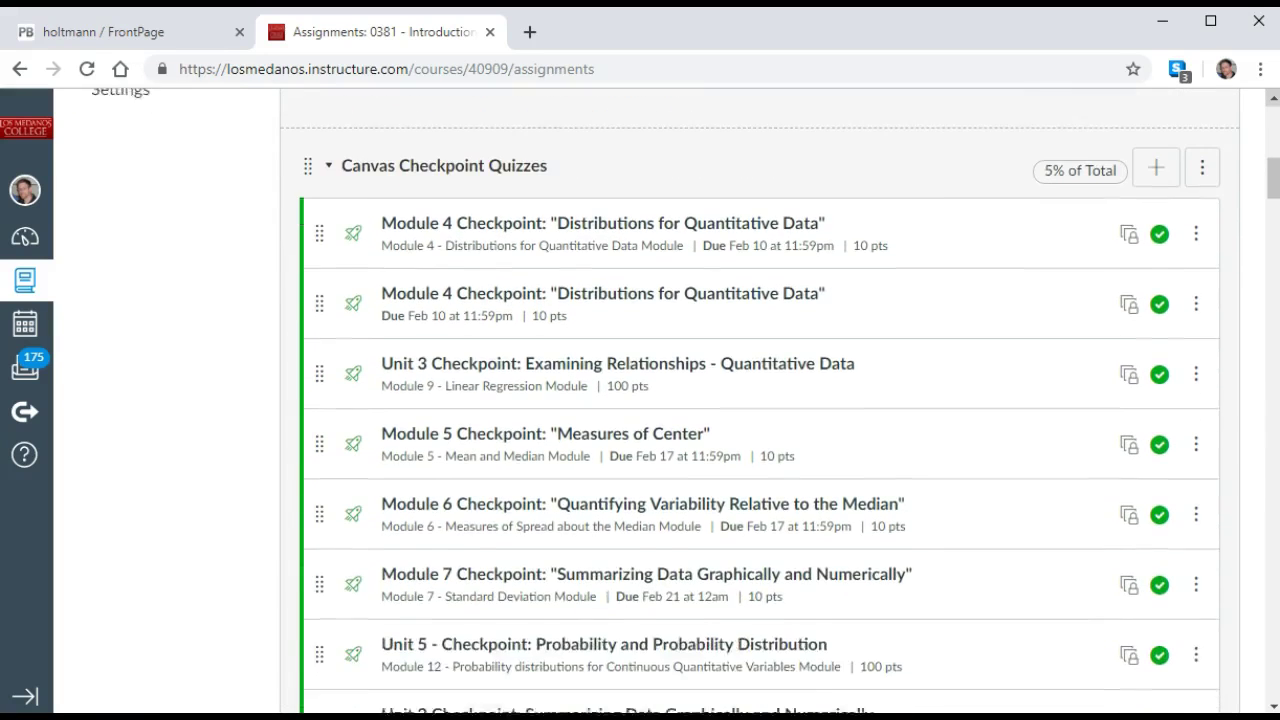
scroll(760, 400, down, 1)
scroll(760, 400, down, 4)
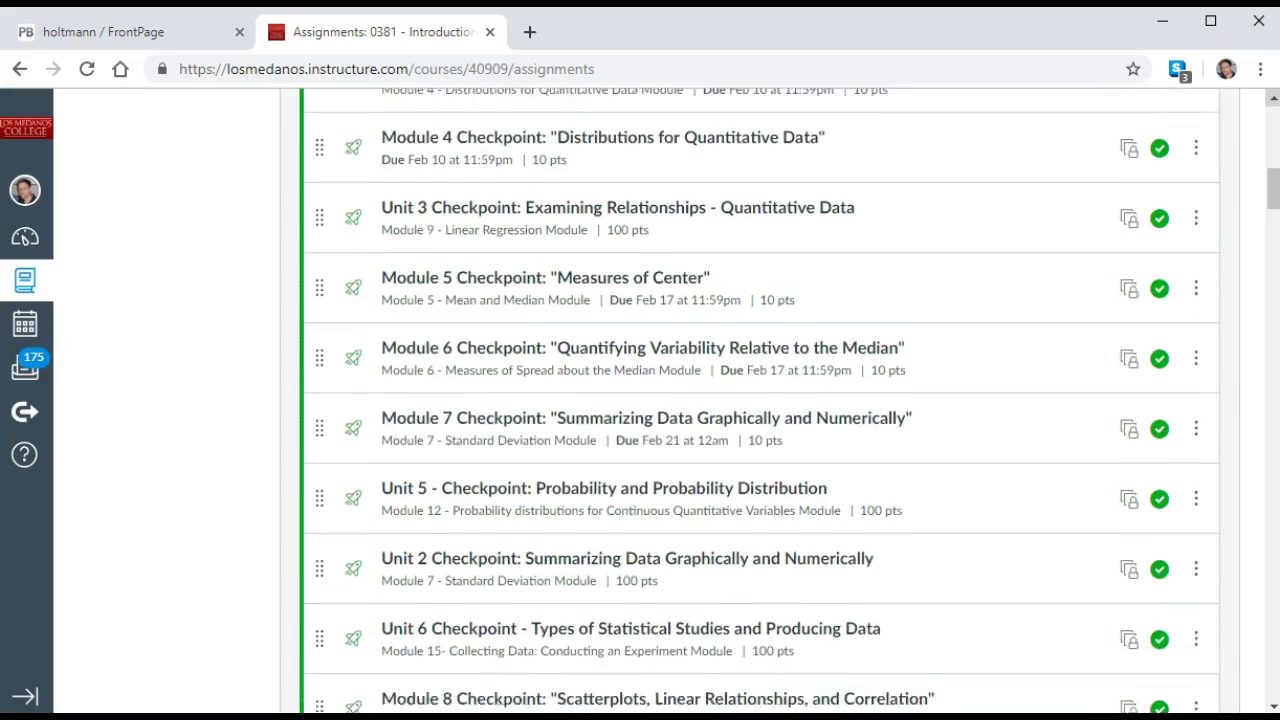
scroll(760, 400, down, 1)
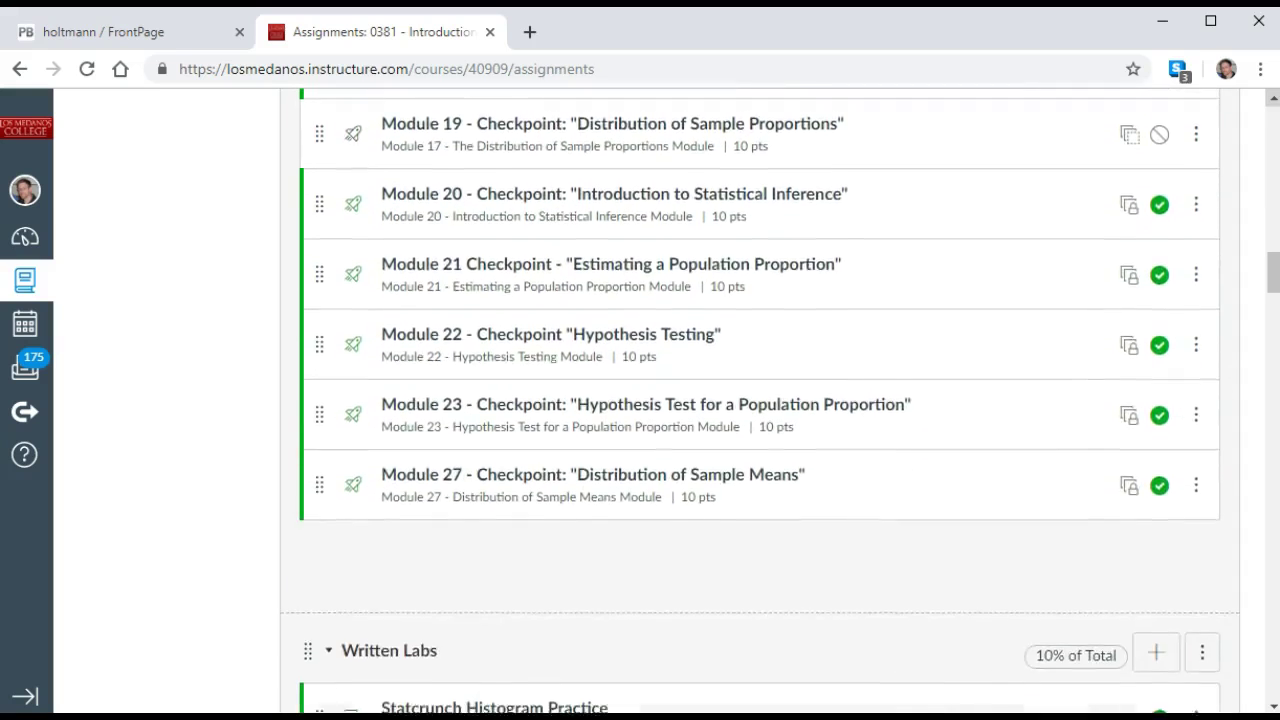
scroll(760, 400, down, 4)
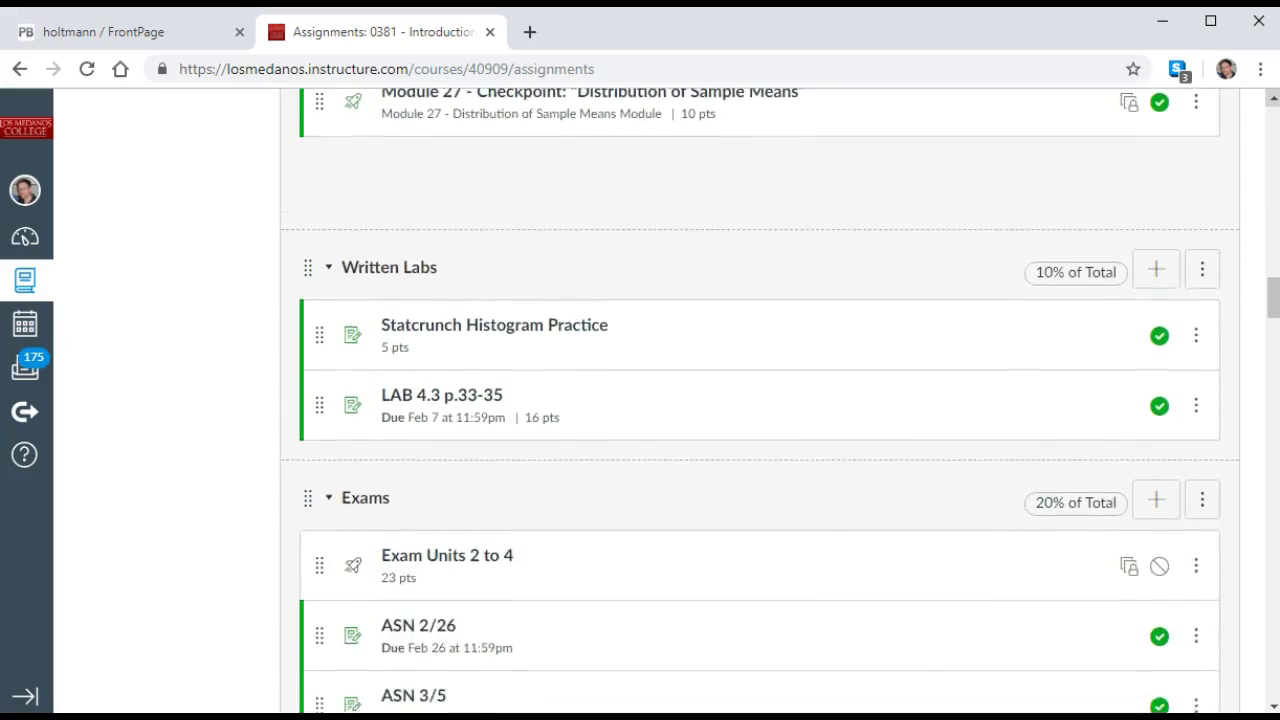
scroll(760, 400, down, 4)
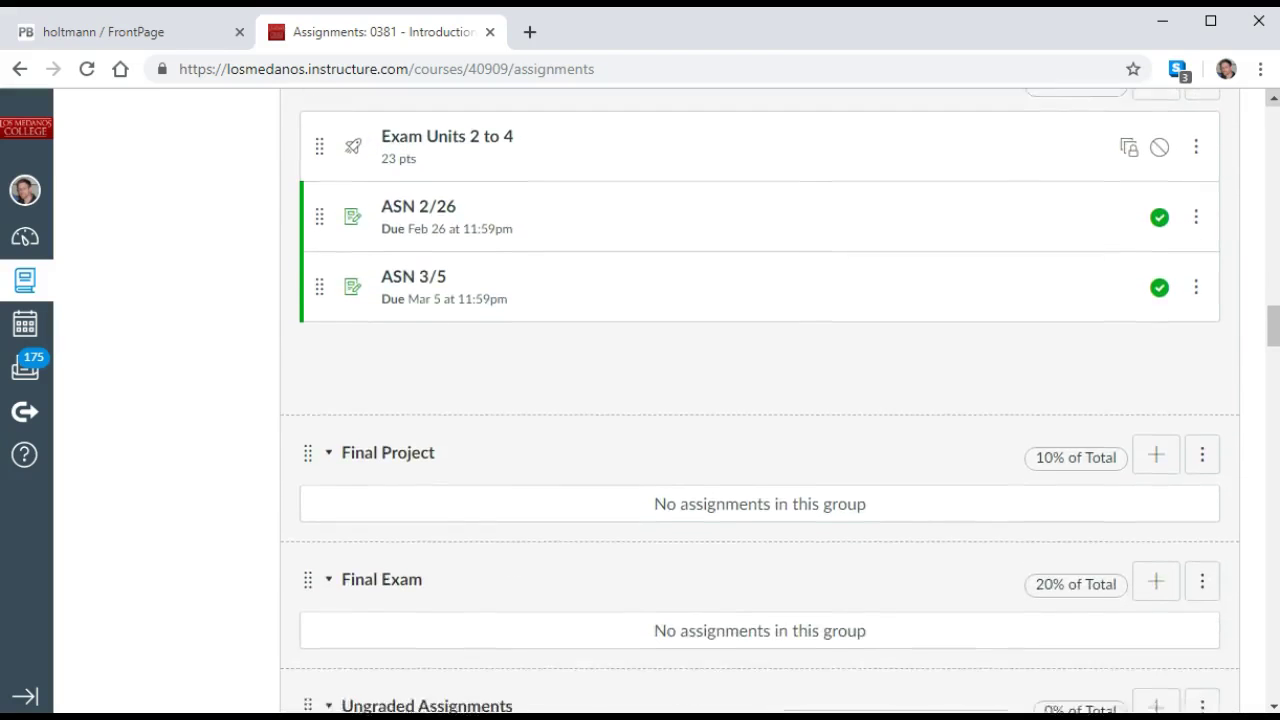
scroll(760, 400, down, 4)
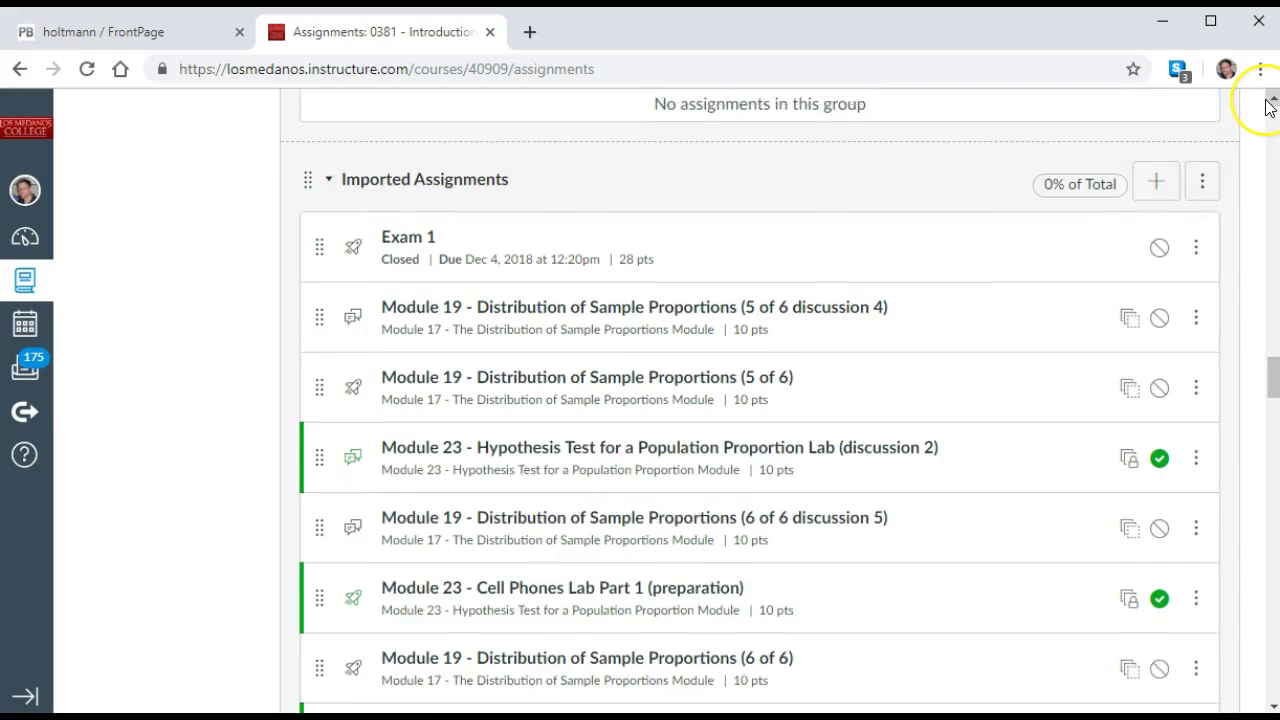
scroll(1268, 100, up, 3)
scroll(1268, 105, up, 4)
scroll(1268, 105, up, 2)
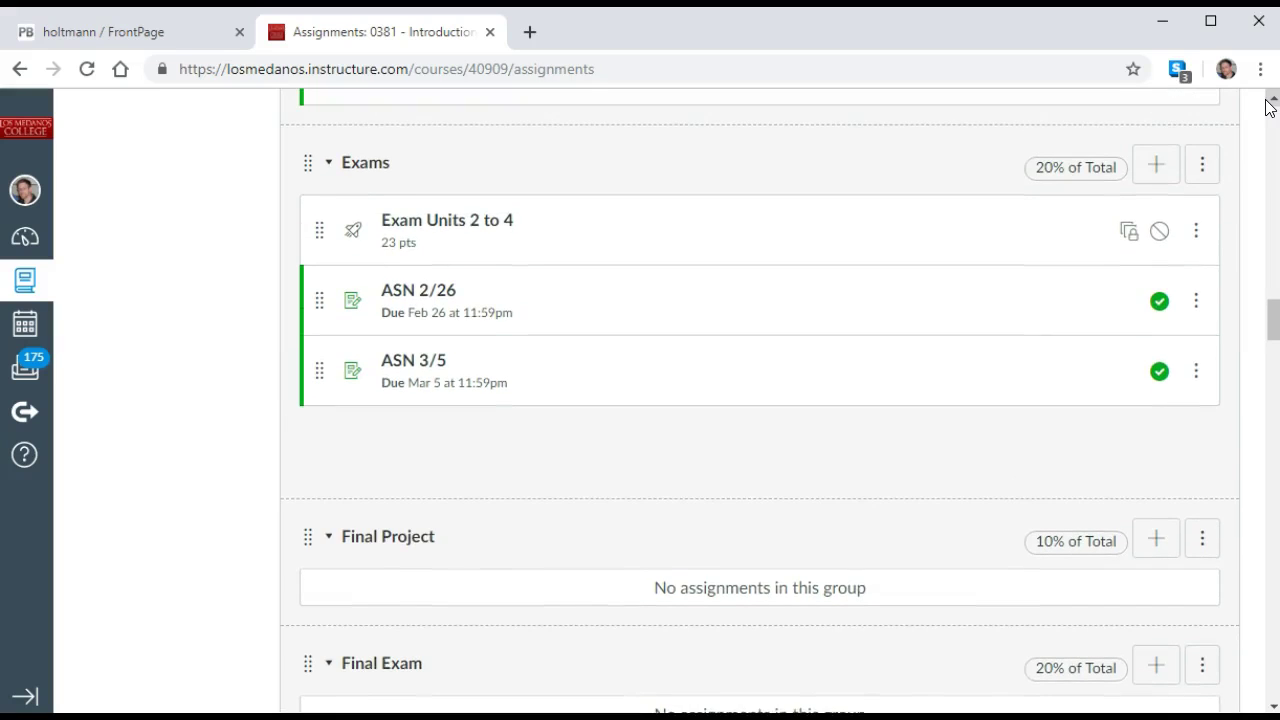
Move the imported Exam 1 quiz to the bottom of the Exams group
scroll(1268, 105, down, 5)
click(1196, 567)
click(1128, 654)
click(1100, 228)
click(1103, 434)
click(1165, 343)
click(1180, 480)
click(1196, 429)
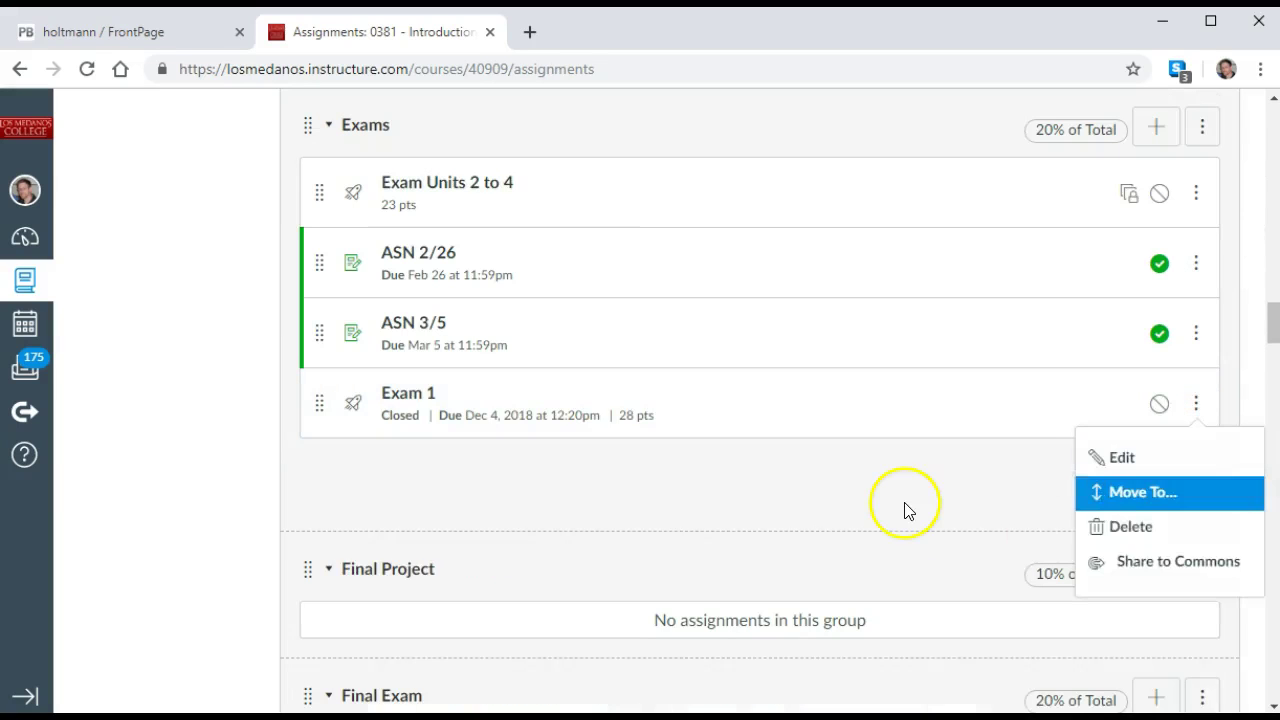
Examine the remaining Imported Assignments from Module 19 through Module 28 for items that belong in other groups
scroll(766, 494, down, 7)
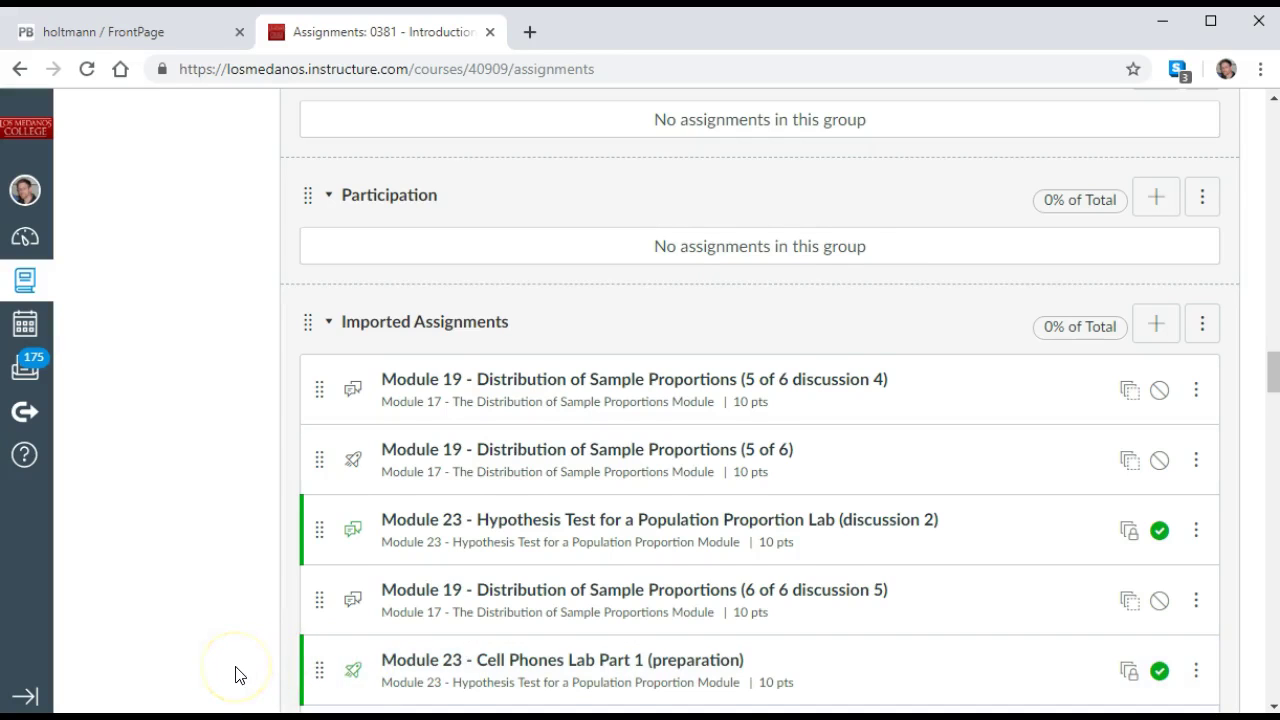
scroll(237, 675, down, 3)
scroll(237, 675, down, 3)
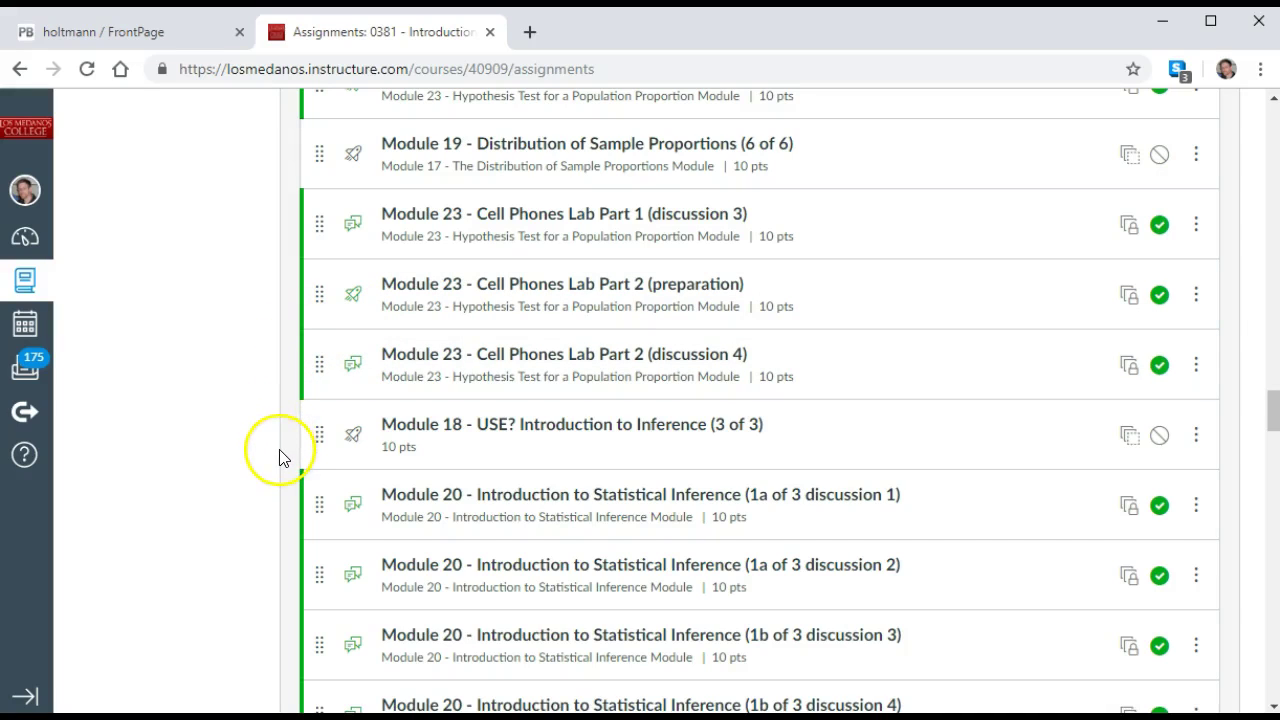
scroll(272, 543, down, 1)
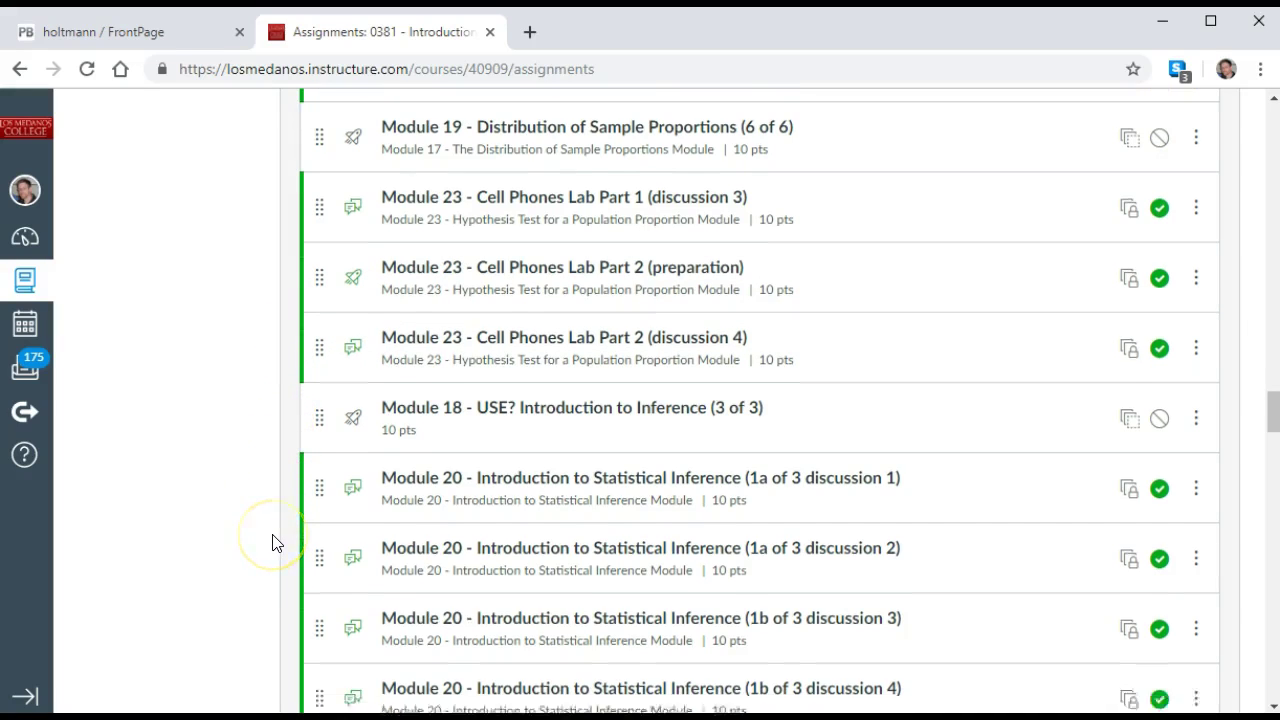
scroll(272, 543, down, 5)
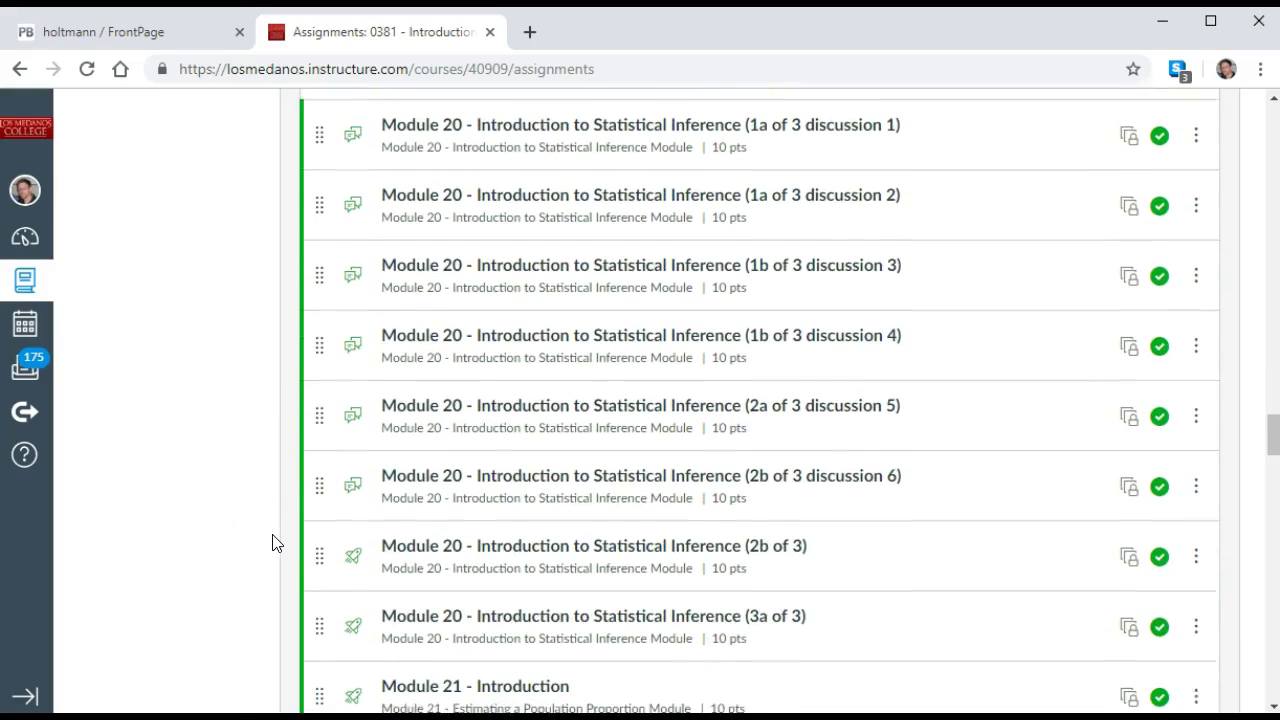
scroll(272, 543, down, 4)
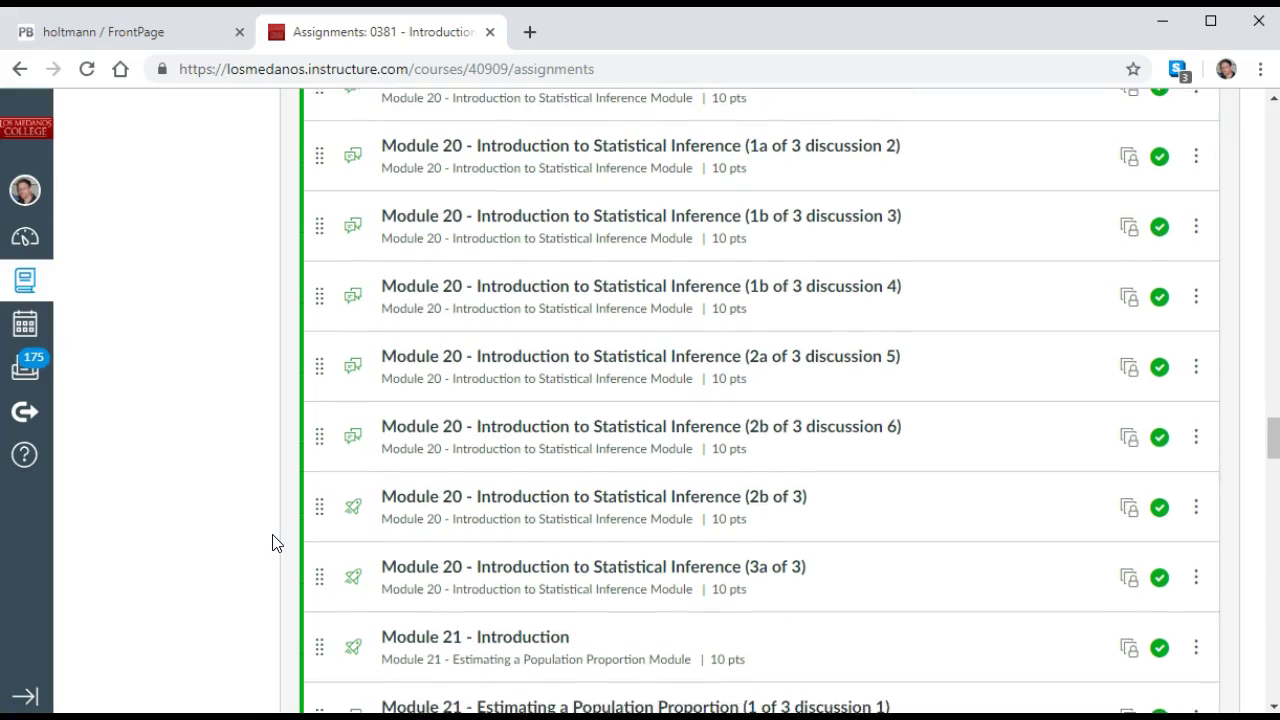
scroll(272, 543, down, 14)
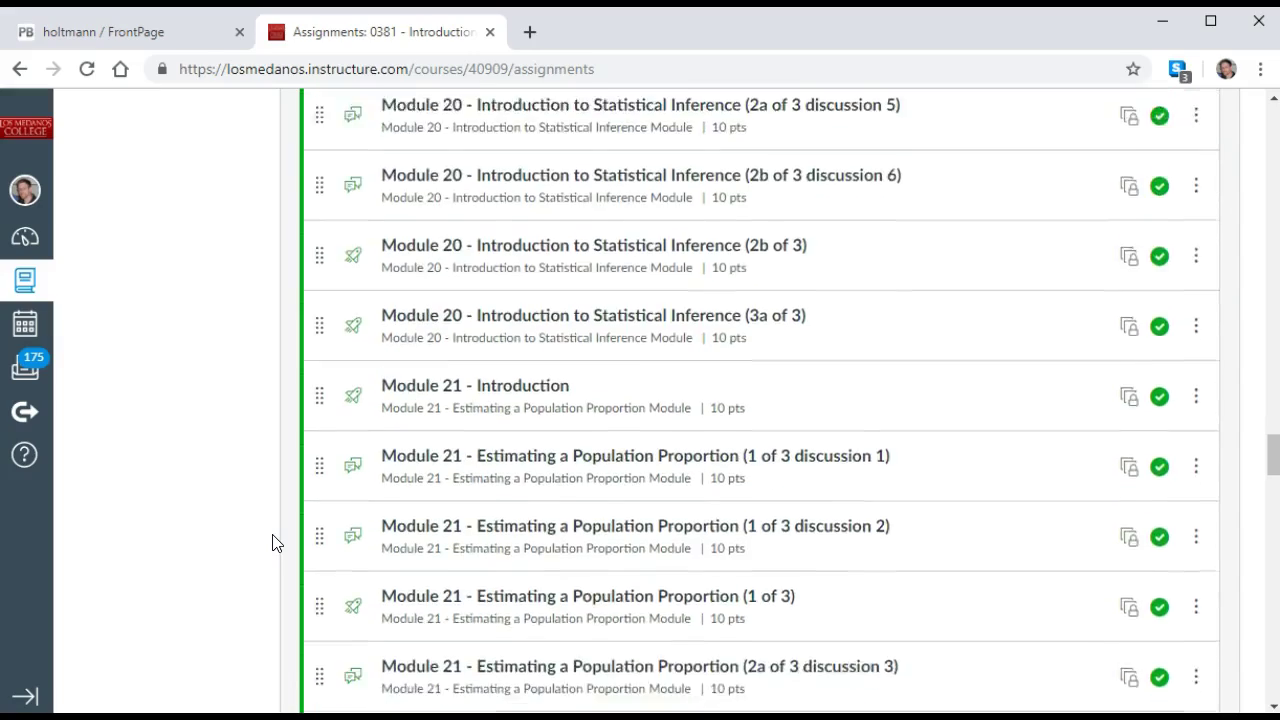
scroll(370, 553, down, 20)
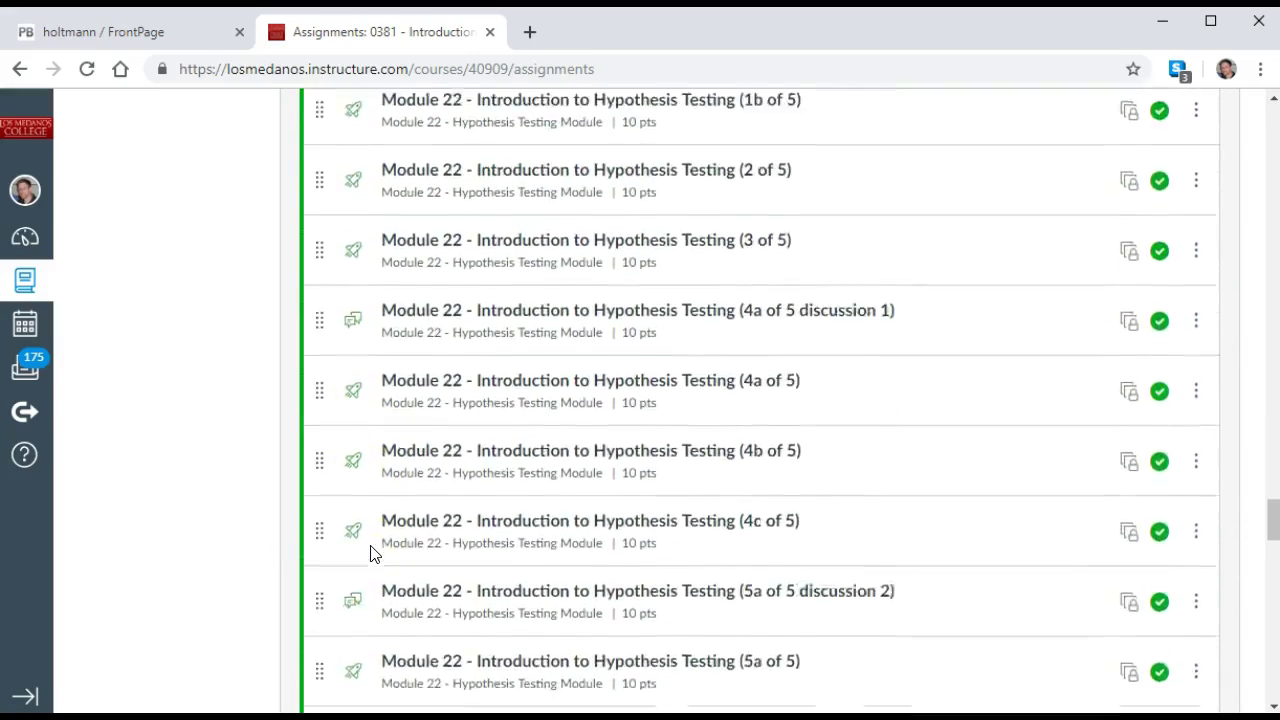
scroll(370, 553, down, 15)
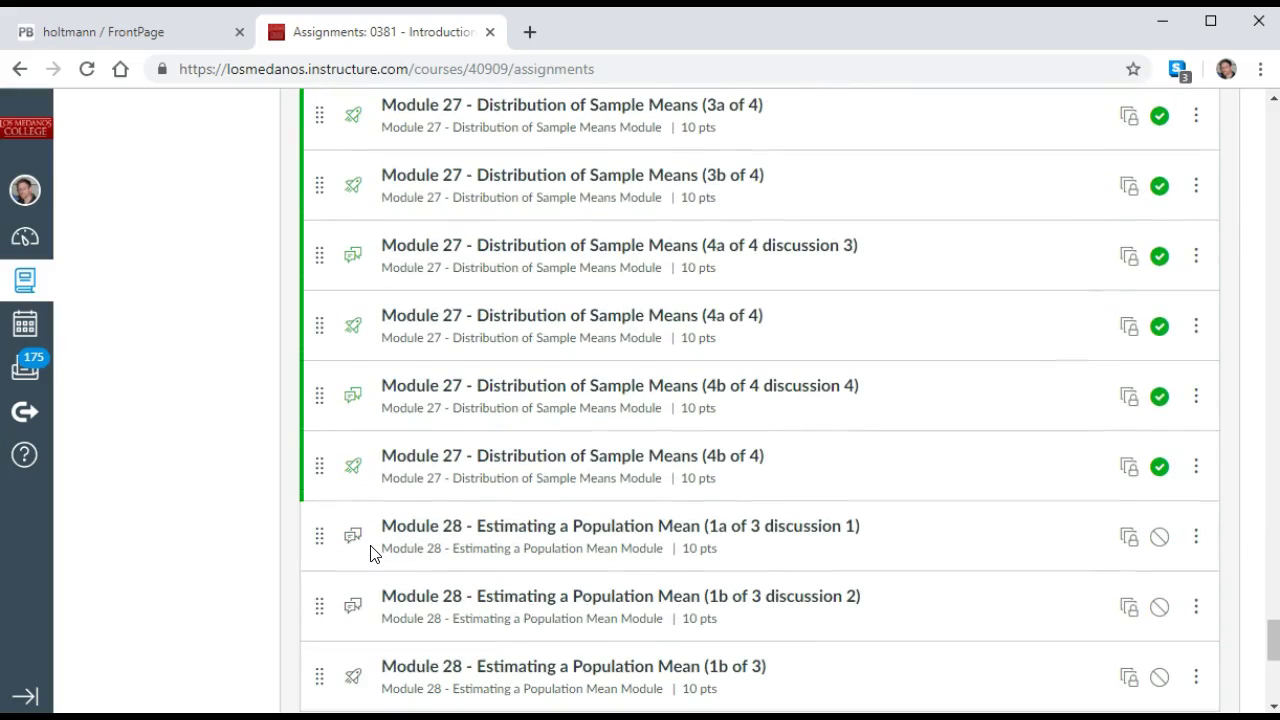
scroll(370, 553, down, 5)
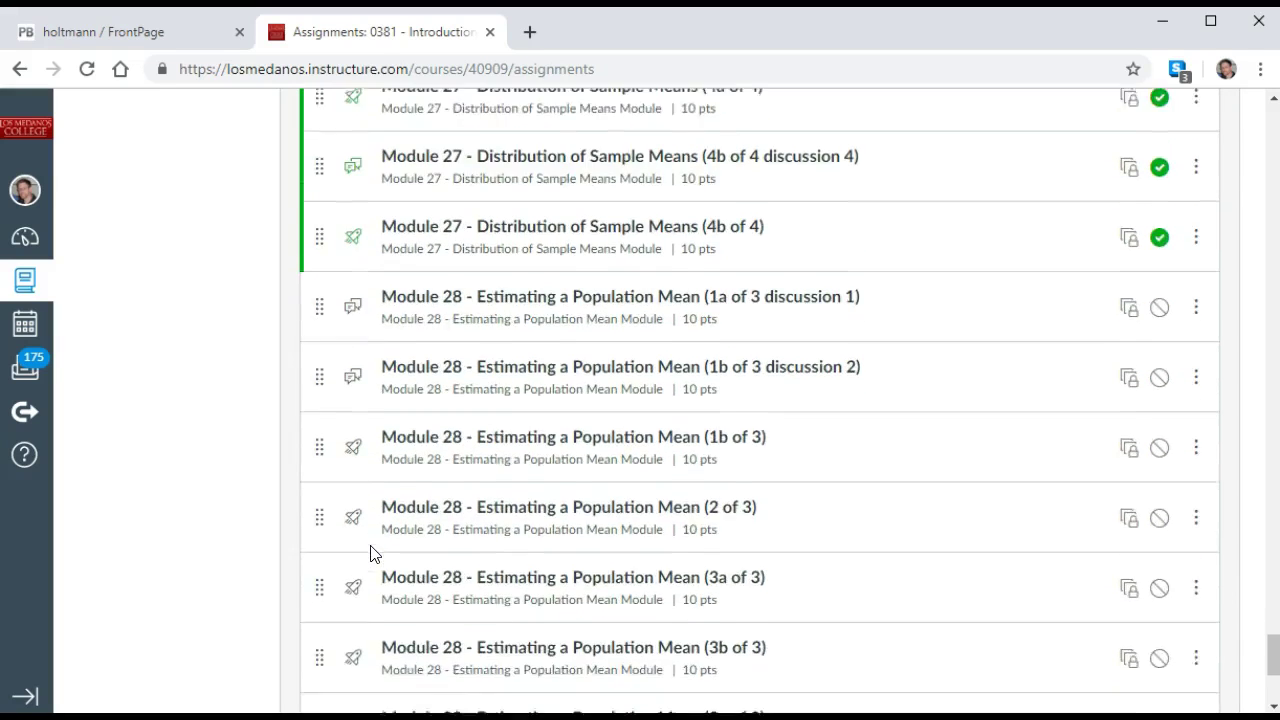
scroll(370, 553, down, 5)
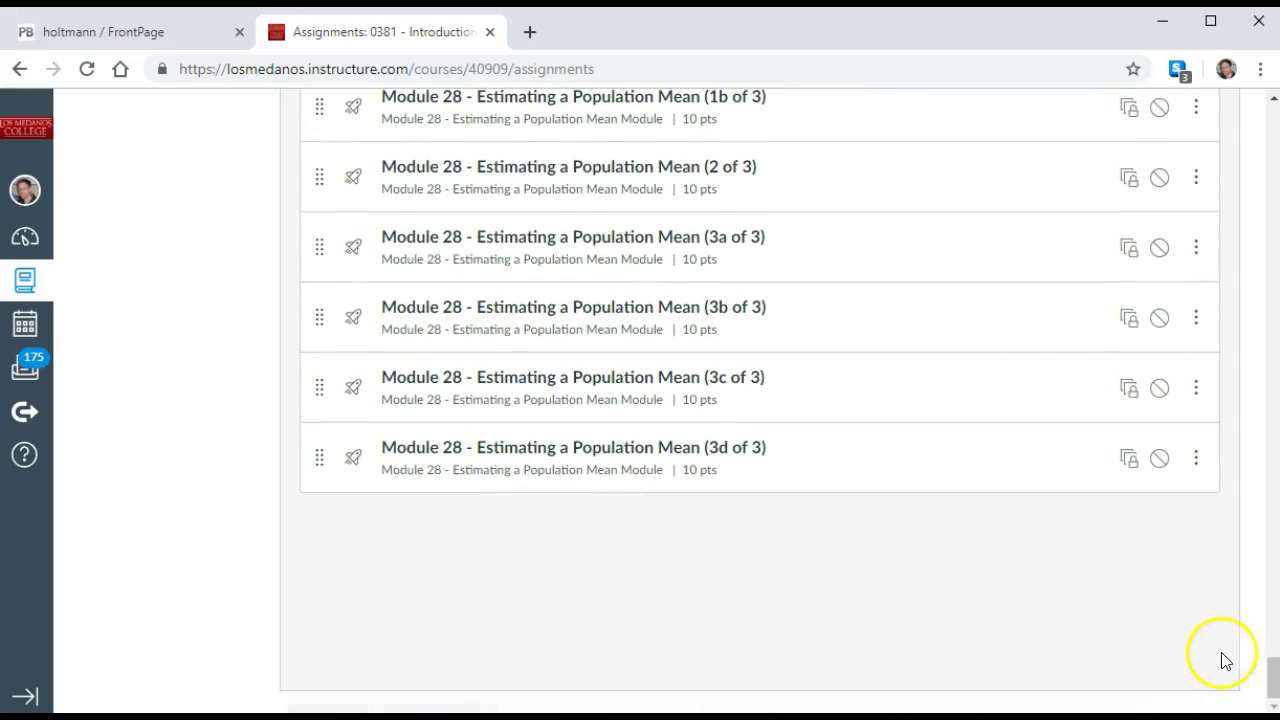
Move all contents of Imported Assignments to the bottom of the Canvas Exercises/Quizzes & Discussion Boards group
drag(1273, 680, 1273, 375)
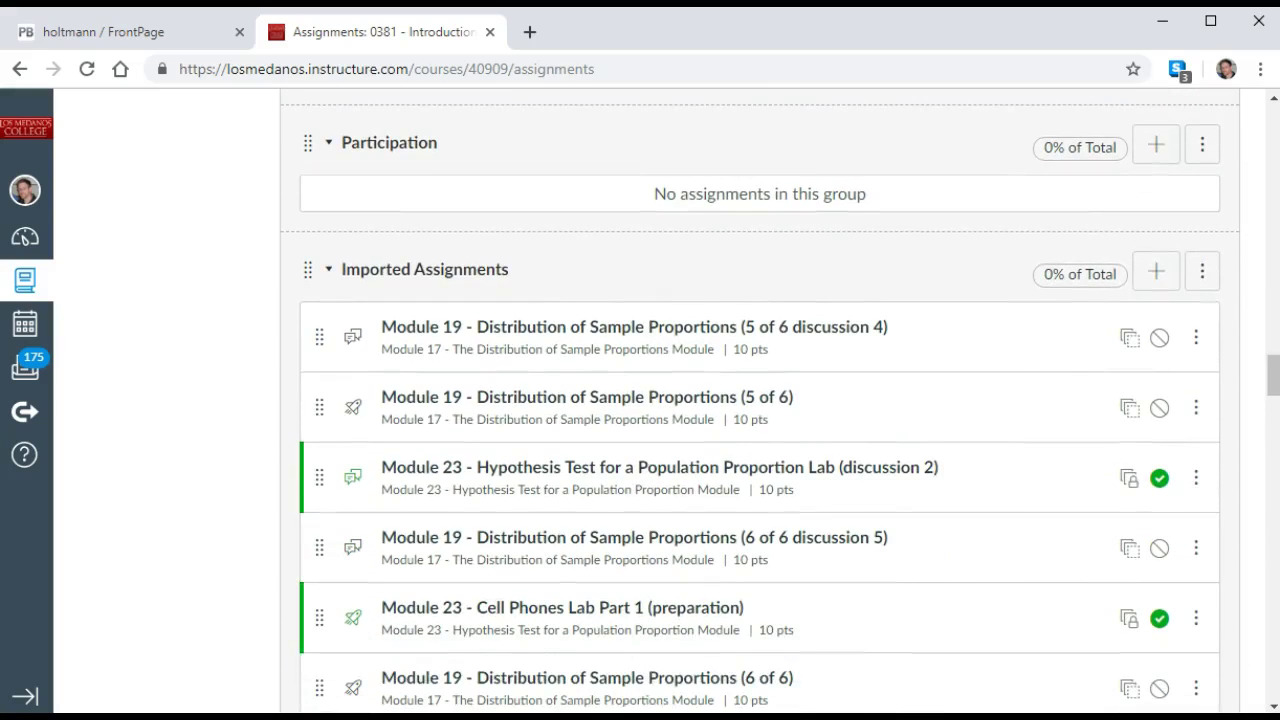
click(1204, 279)
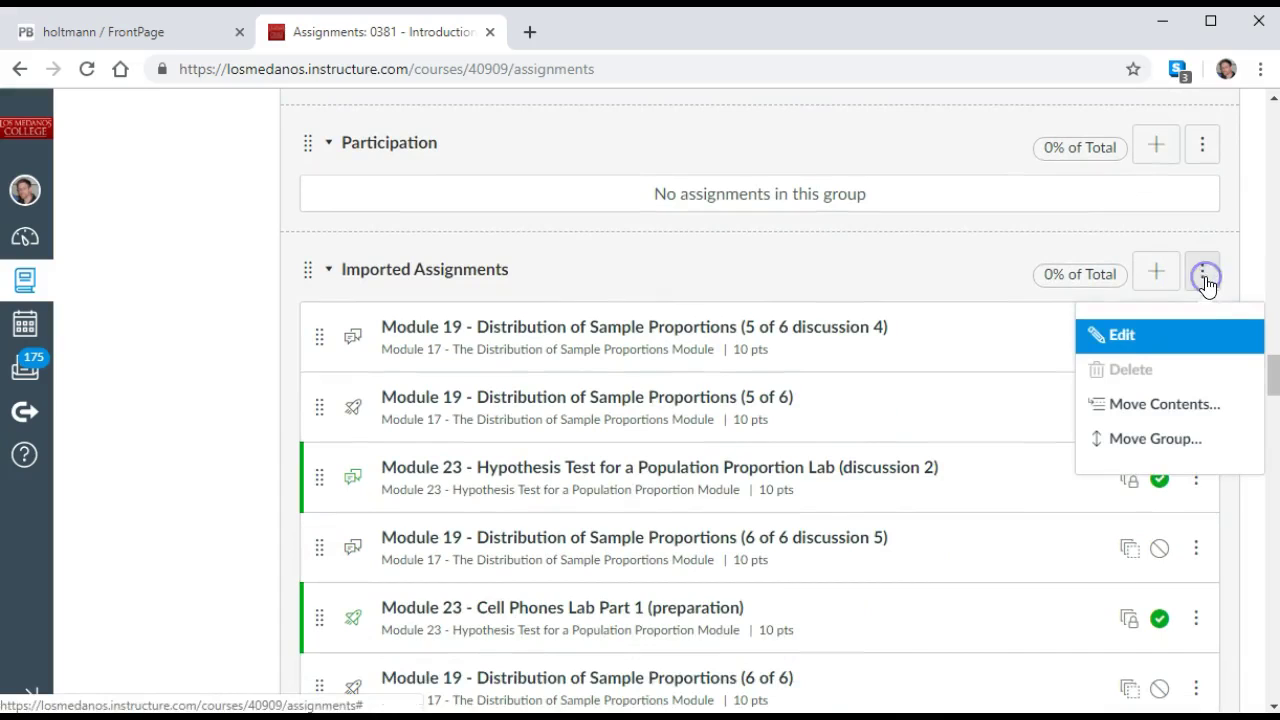
click(1192, 403)
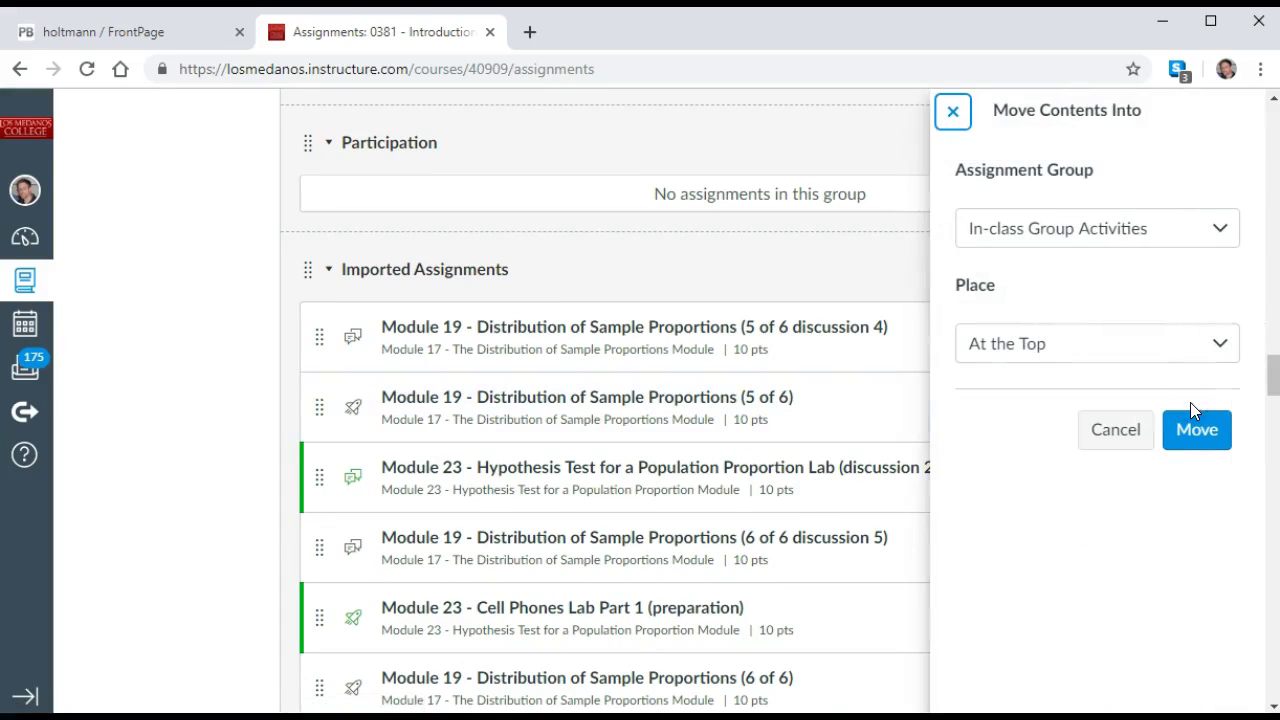
click(1182, 236)
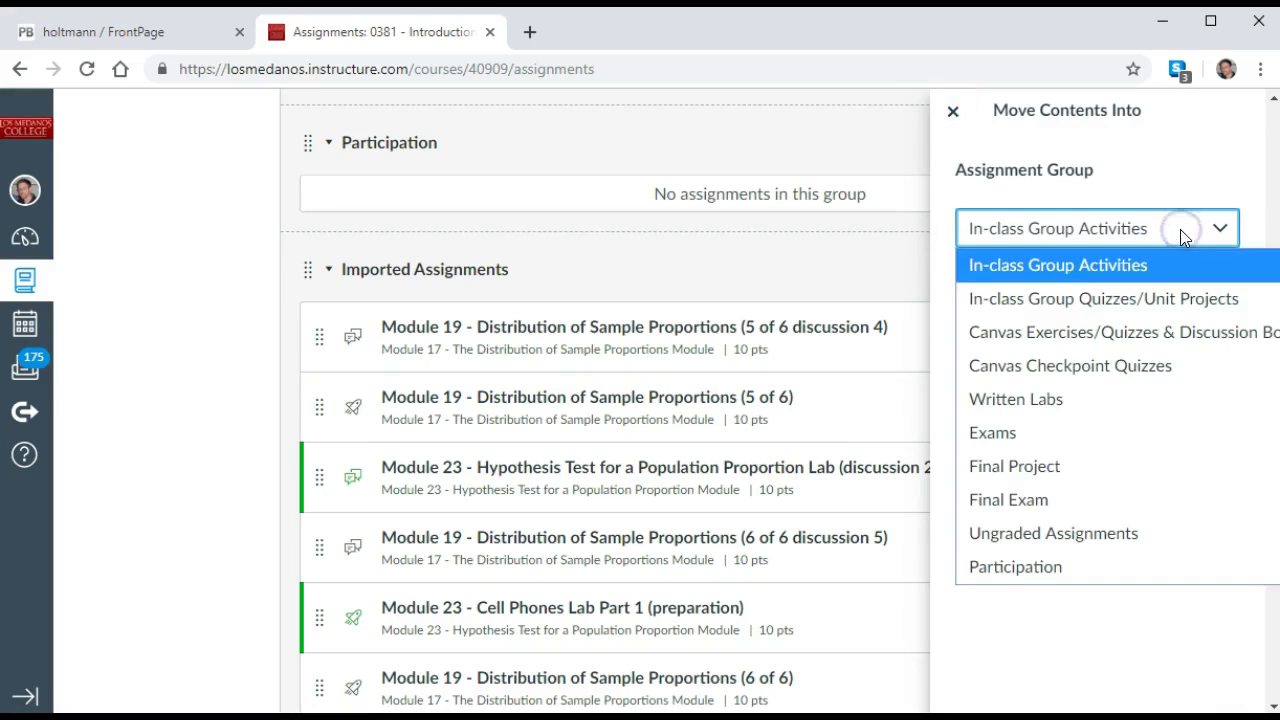
click(1172, 321)
click(1179, 348)
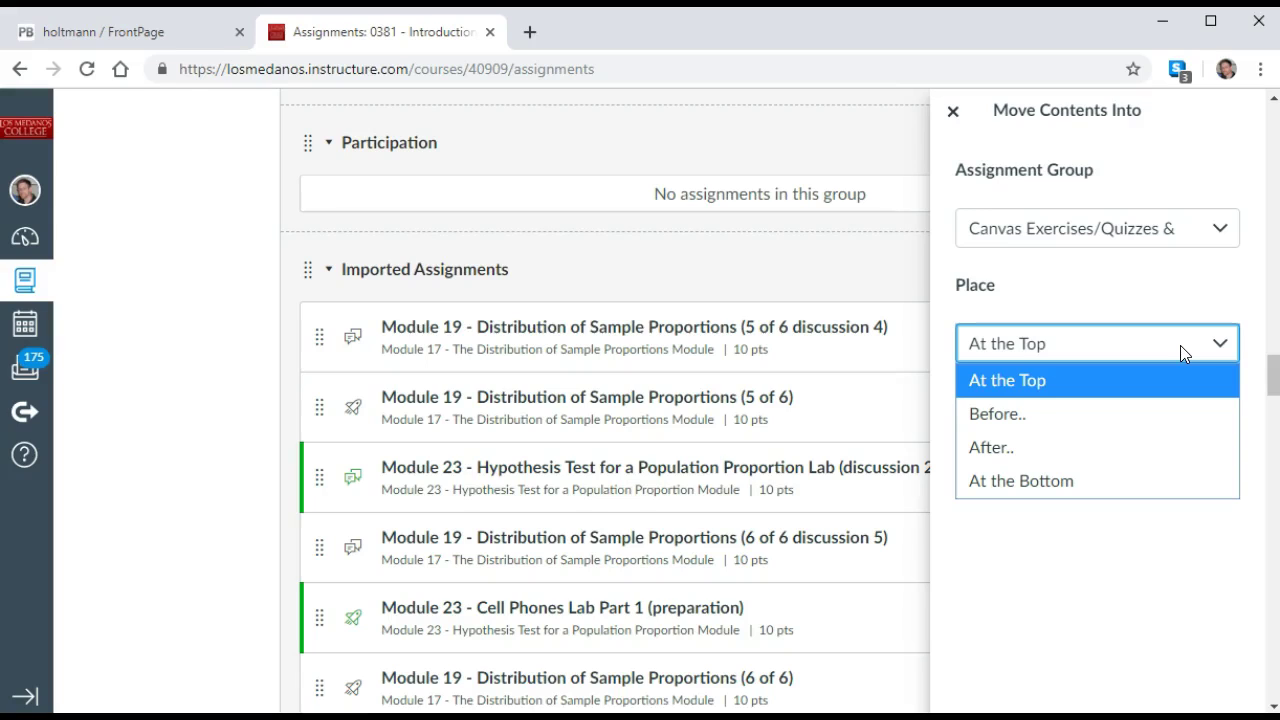
click(1151, 485)
click(1186, 434)
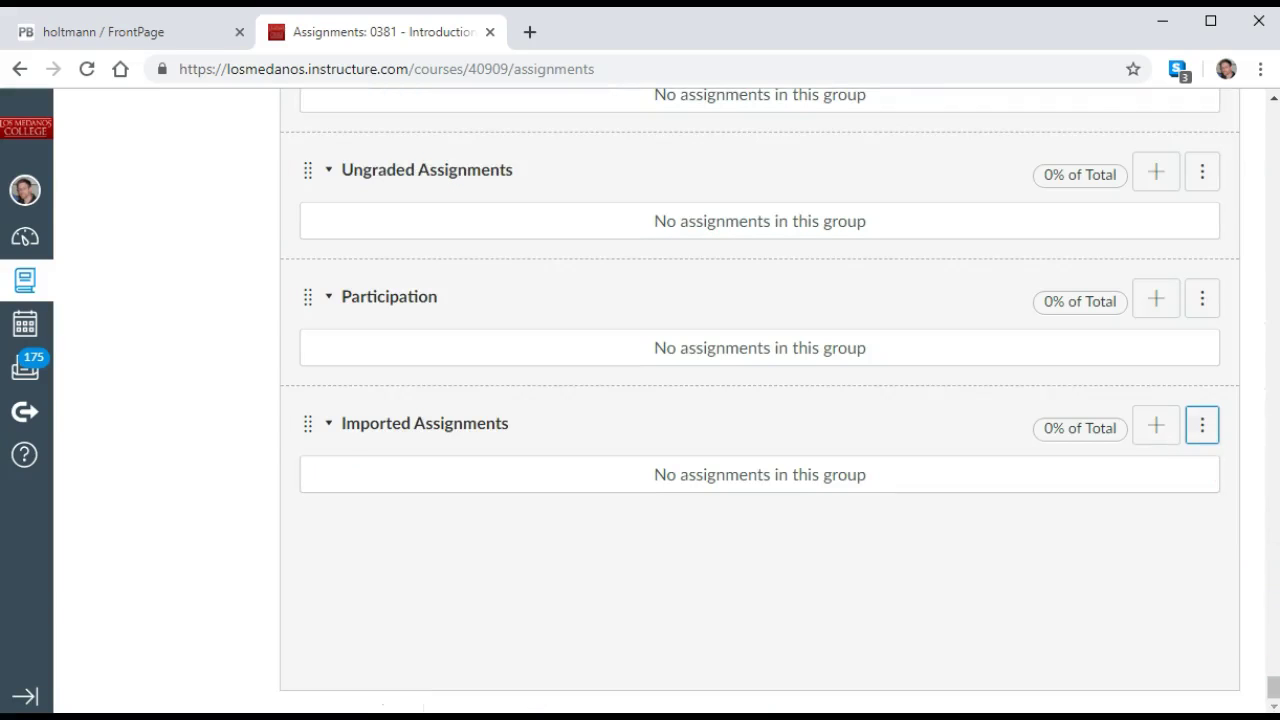
Collapse the Canvas Exercises/Quizzes & Discussion Boards group and the Canvas Checkpoint Quizzes group below it
drag(1273, 690, 1266, 666)
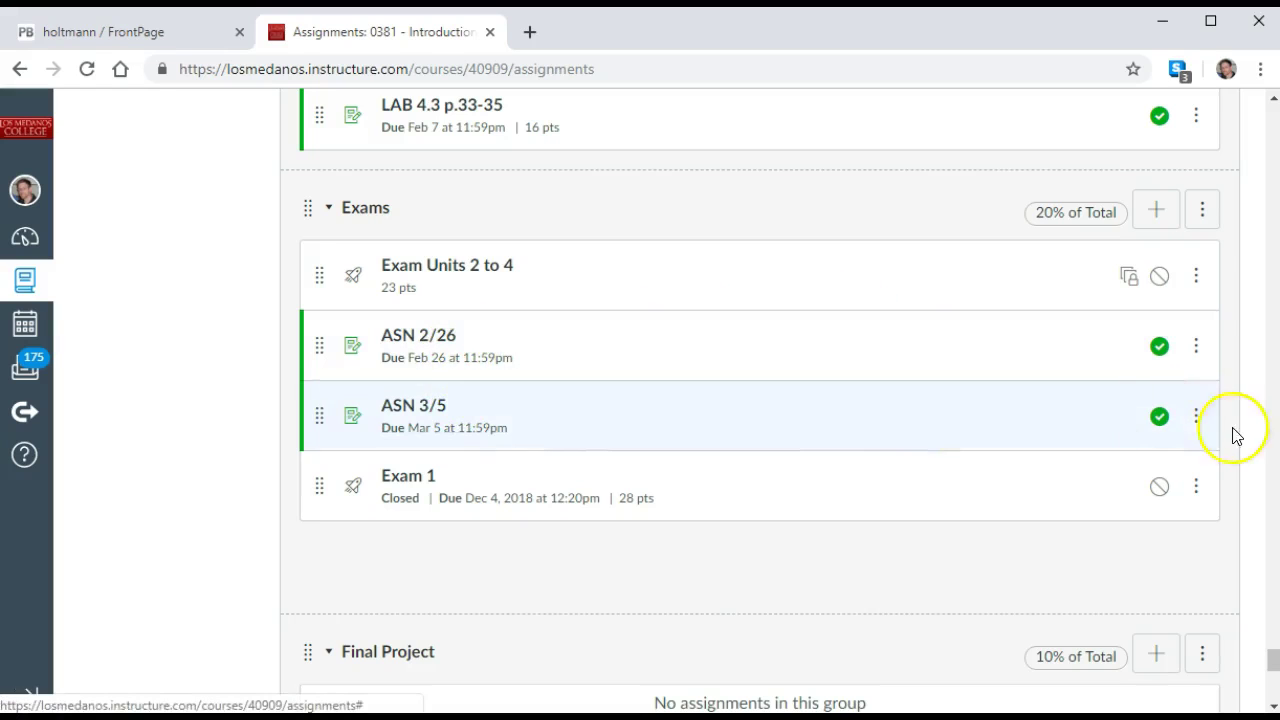
click(1272, 648)
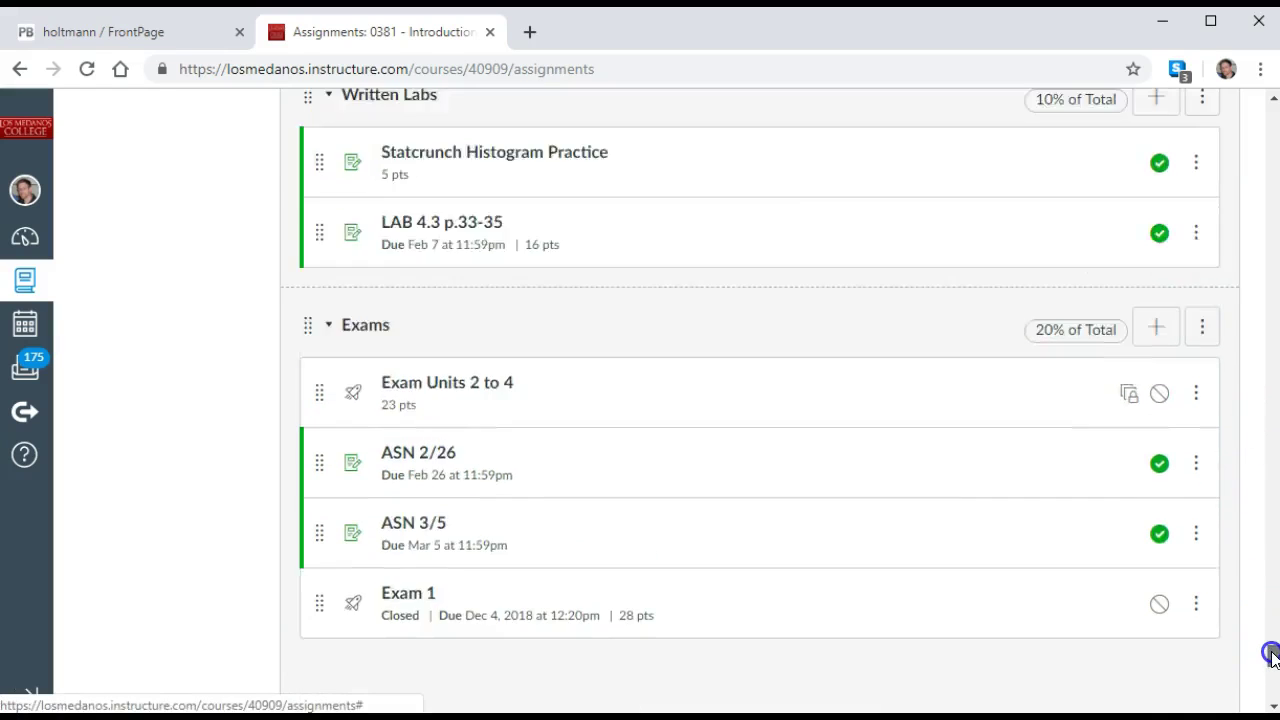
click(1272, 648)
drag(1272, 648, 1199, 130)
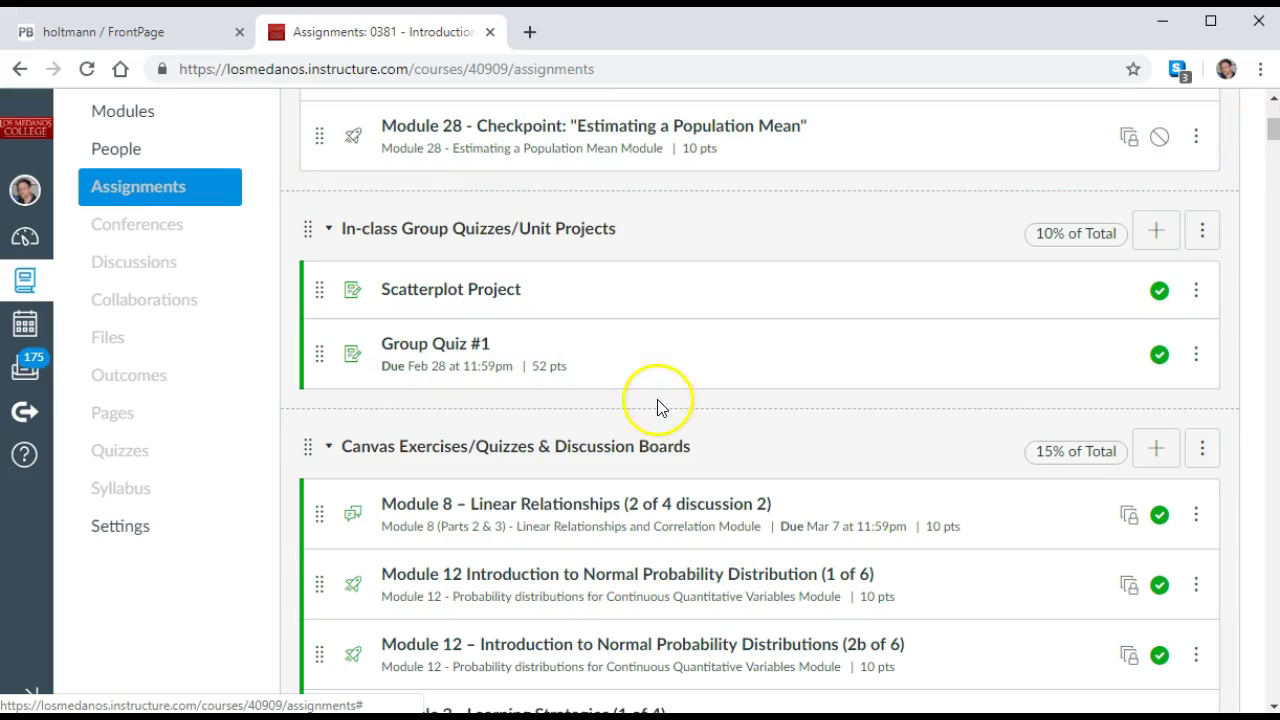
click(330, 449)
click(329, 597)
drag(1272, 255, 1227, 262)
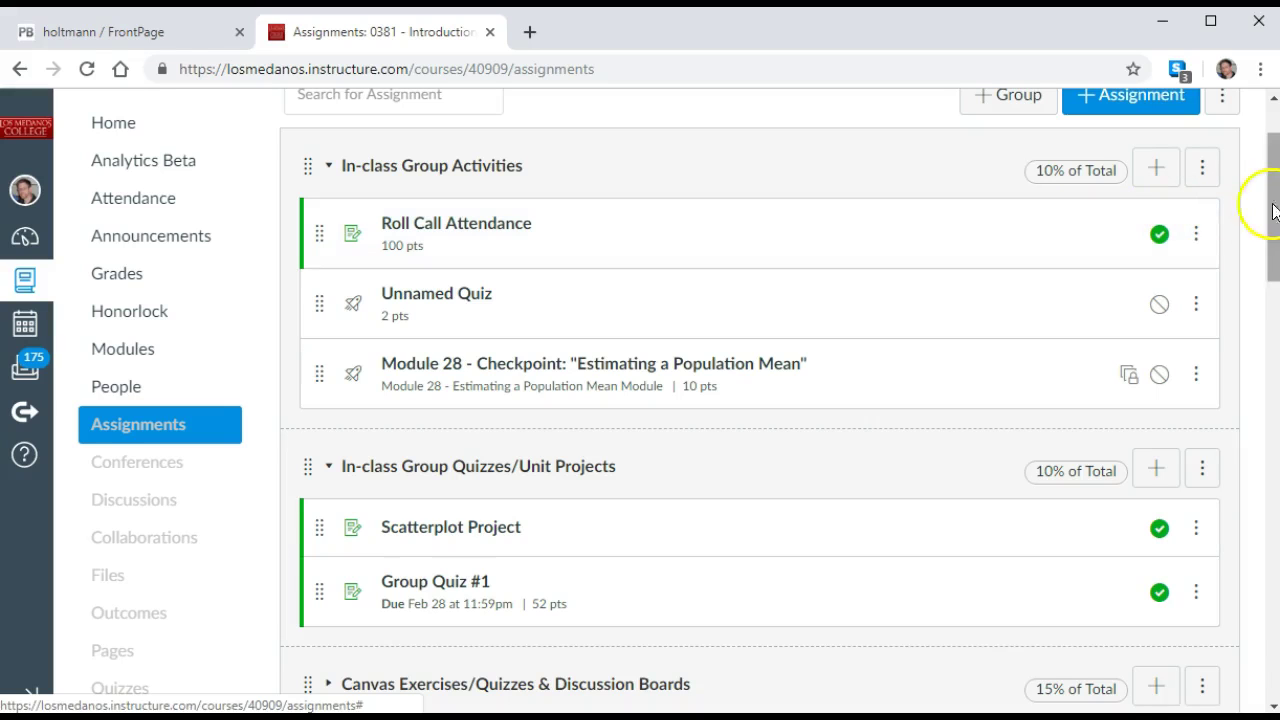
drag(1275, 215, 1235, 222)
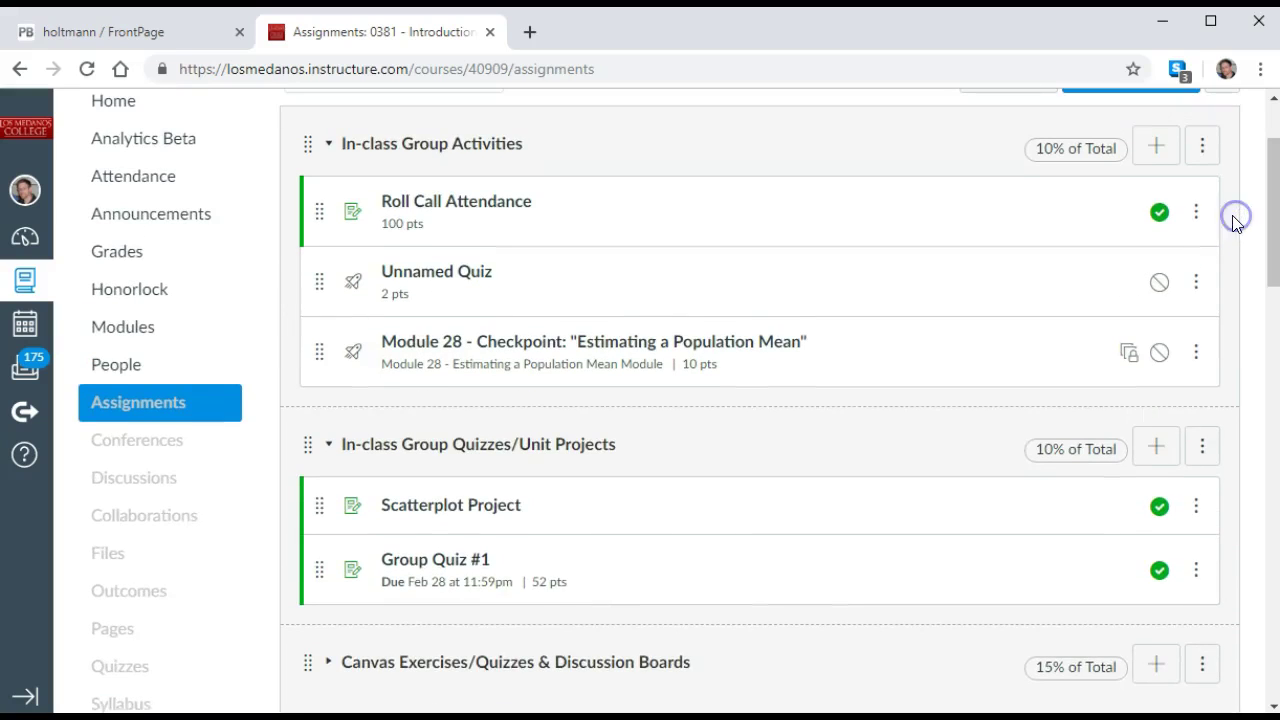
click(1195, 212)
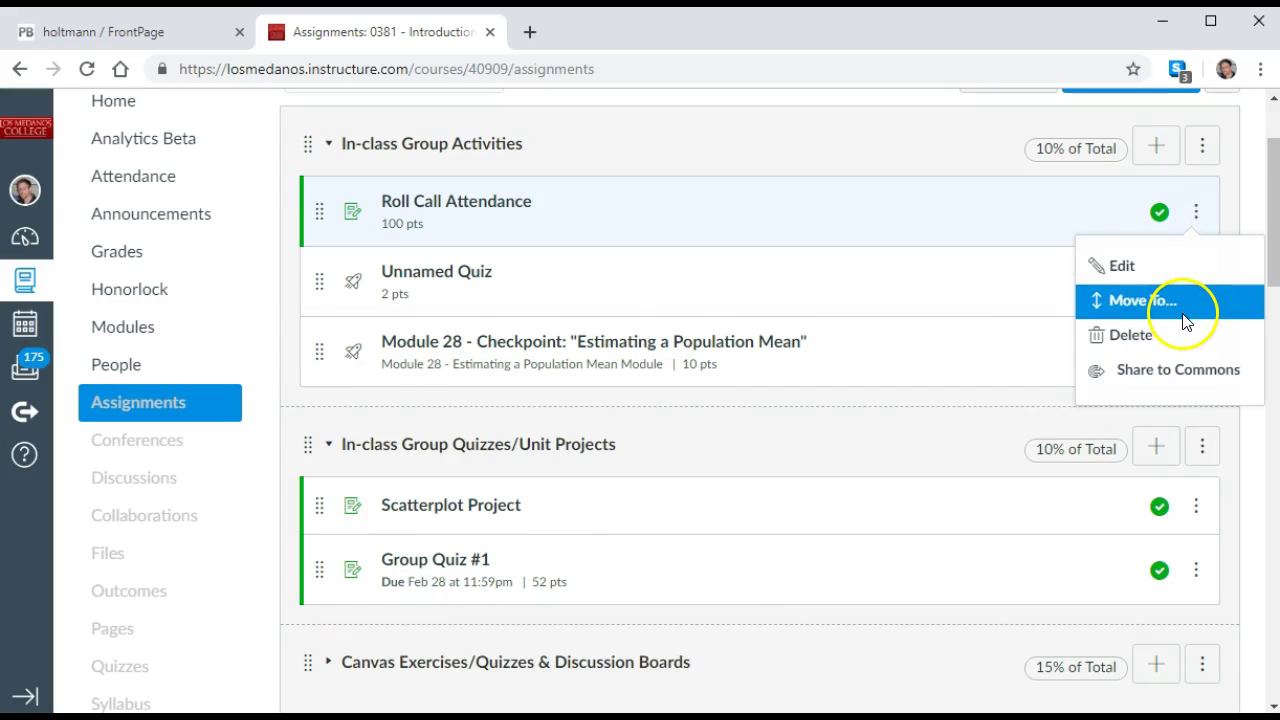
drag(1274, 271, 1258, 222)
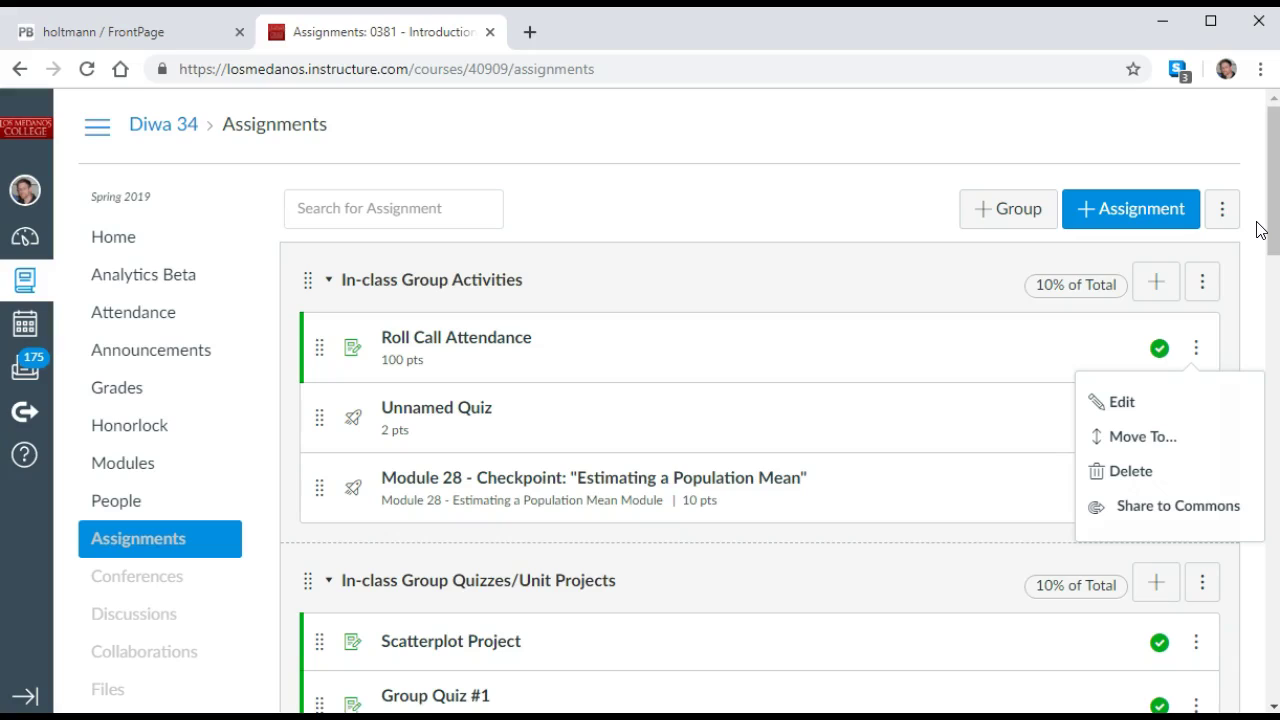
click(1259, 234)
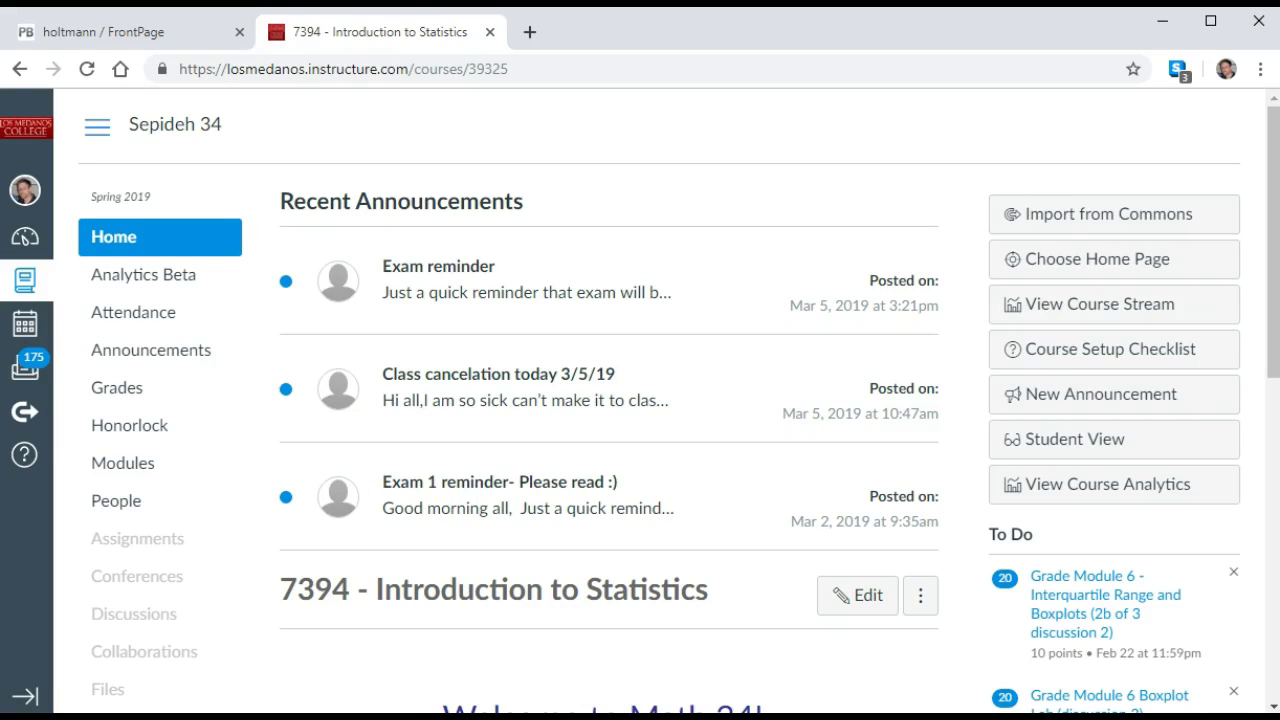
Go to the assignments of the 7394 - Introduction to Statistics course and open its assignment groups weight settings
click(128, 560)
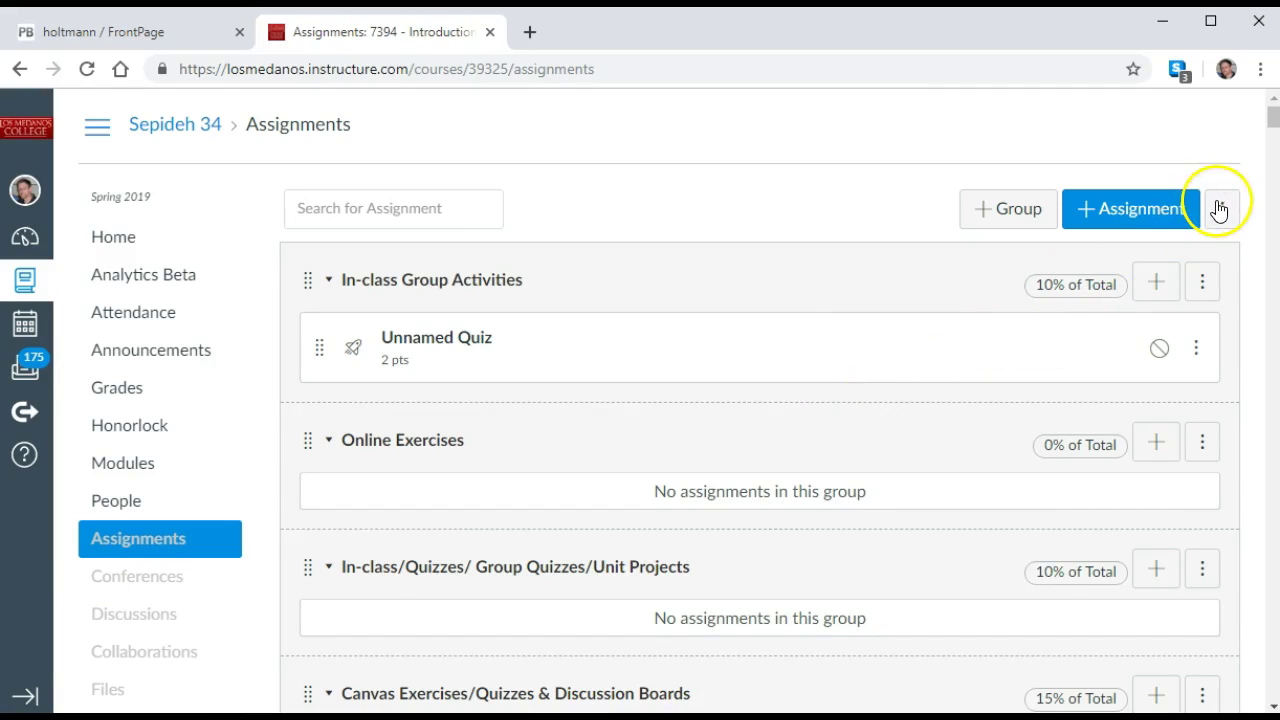
click(1220, 210)
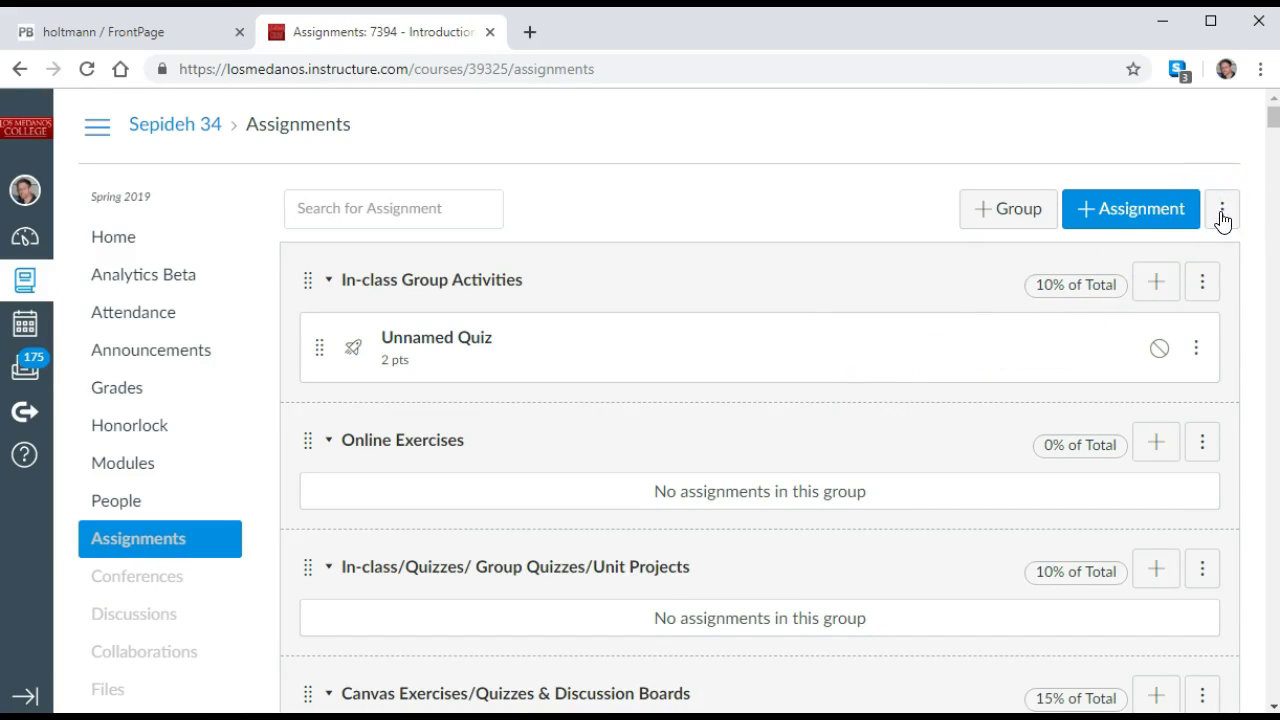
click(1221, 216)
click(1150, 288)
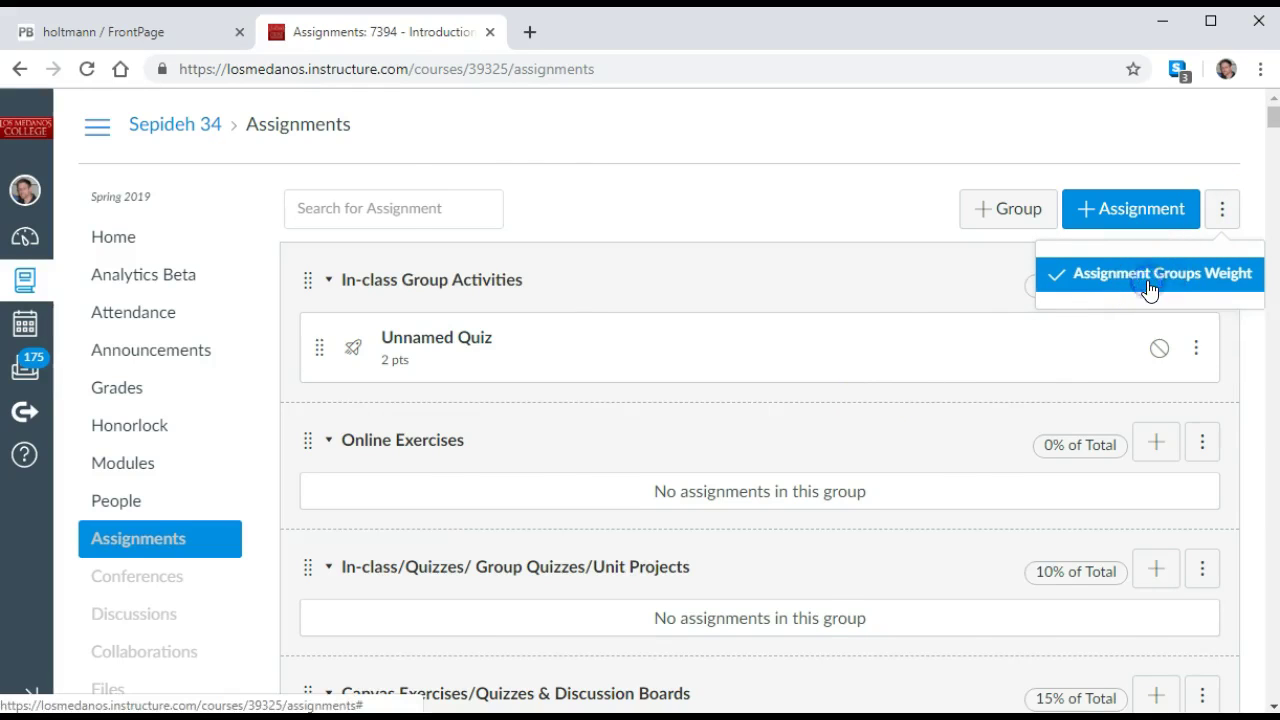
click(1150, 288)
Check the weight percentages of all assignment groups from In-class Group Activities to Final Exam, and close the weight settings
drag(852, 302, 851, 556)
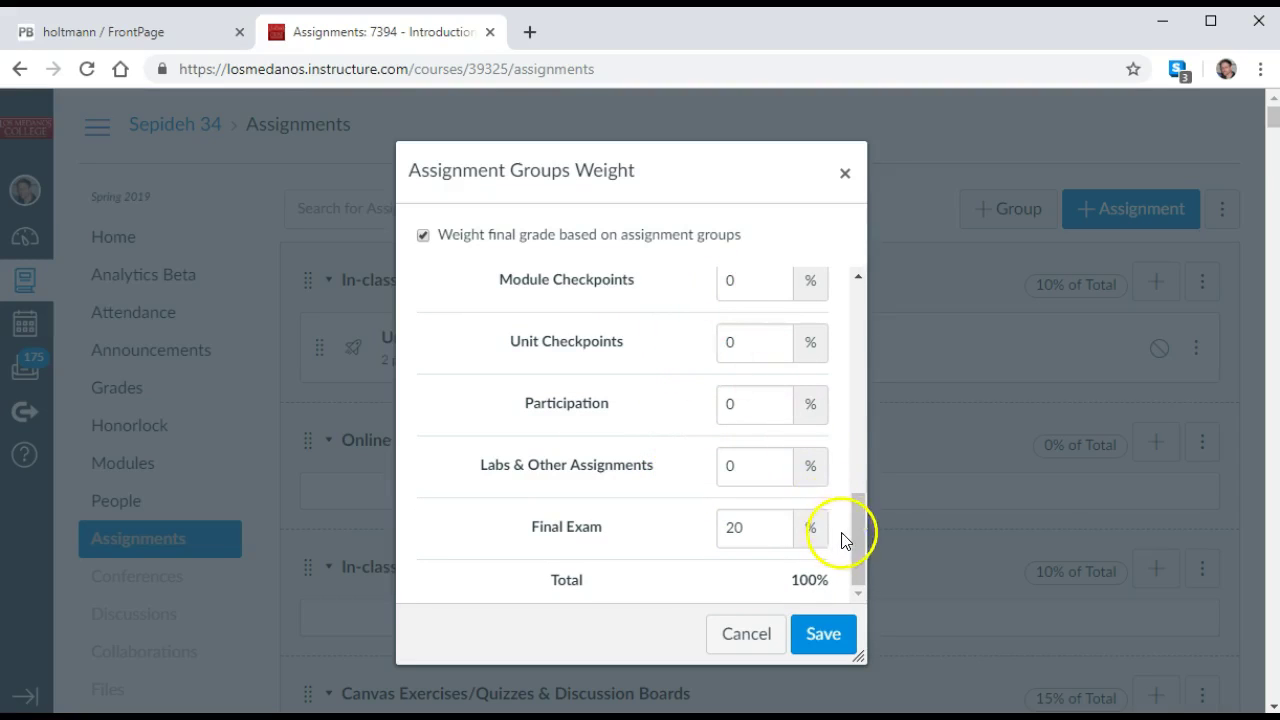
mouse_move(855, 547)
mouse_down()
mouse_move(860, 366)
mouse_move(856, 569)
mouse_up()
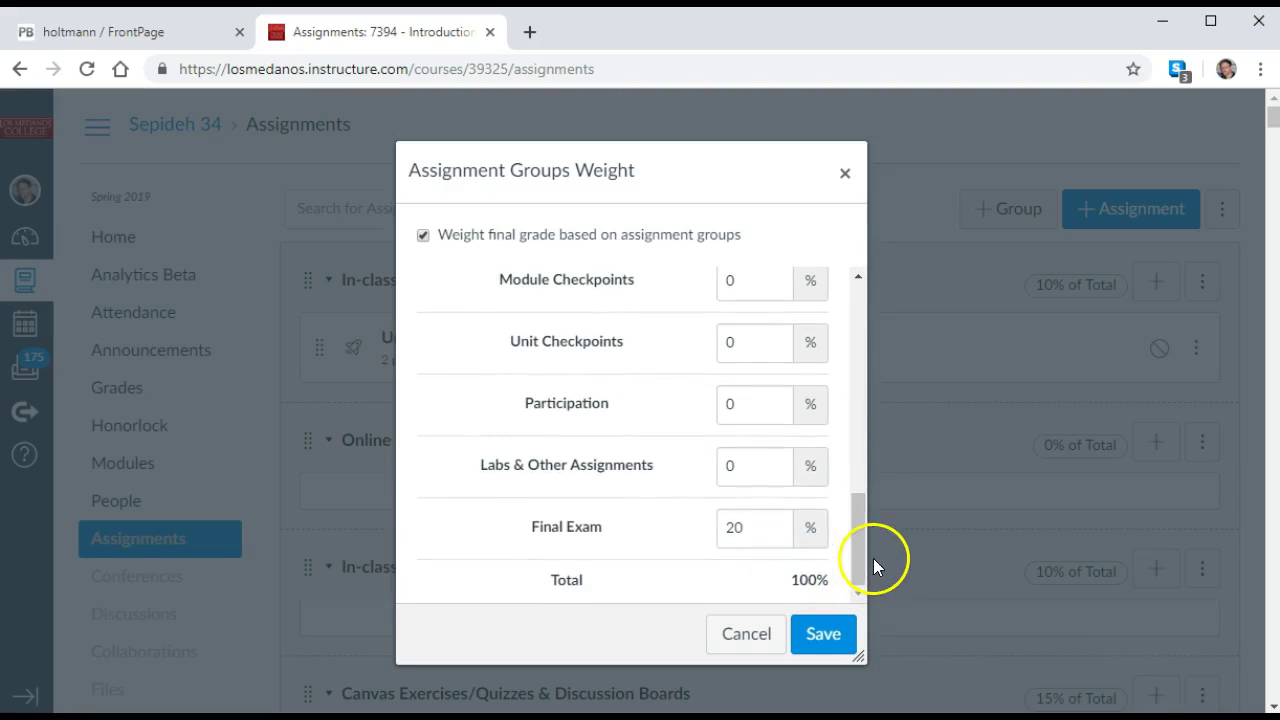
drag(859, 558, 831, 331)
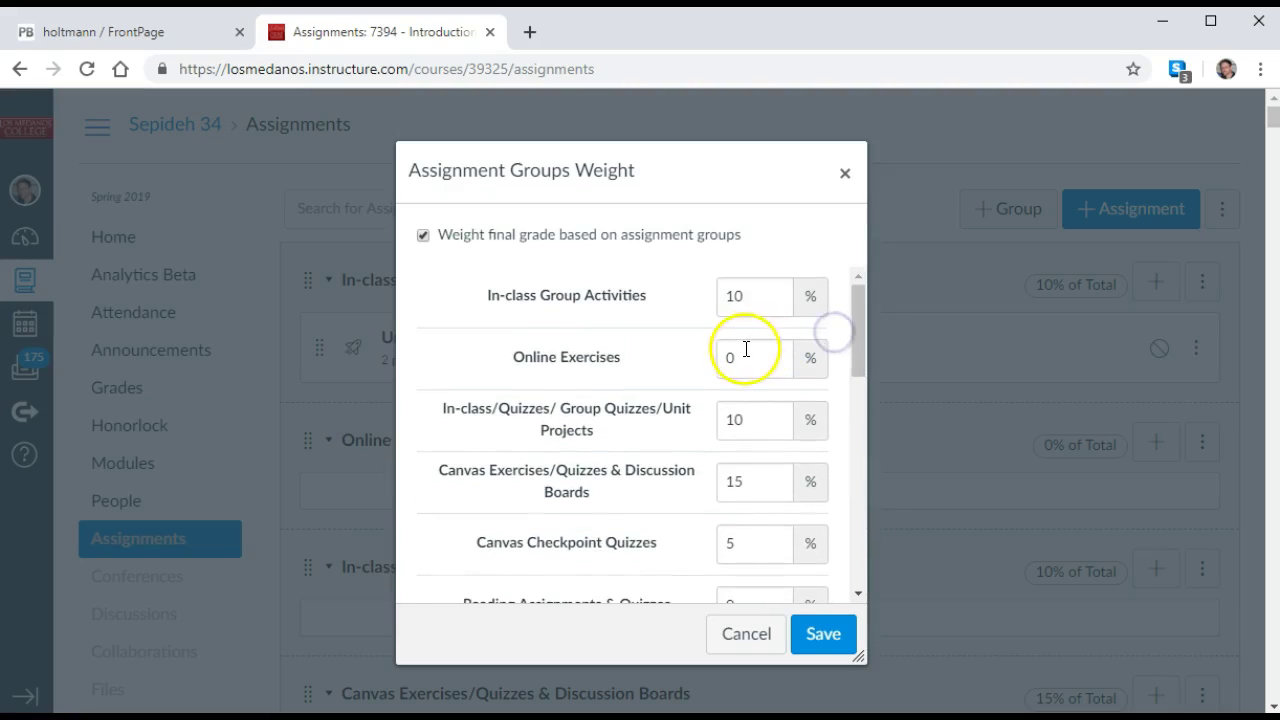
click(858, 346)
drag(858, 346, 855, 577)
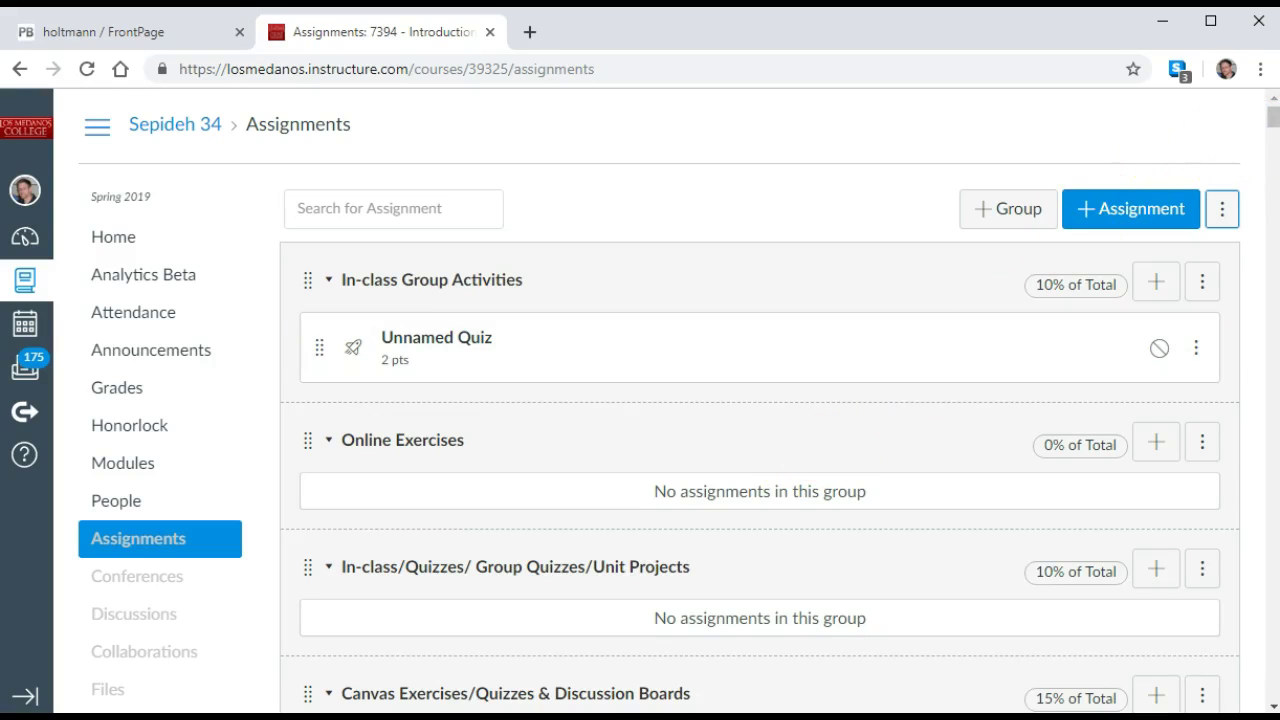
Delete the empty Online Exercises assignment group
drag(1274, 124, 1274, 122)
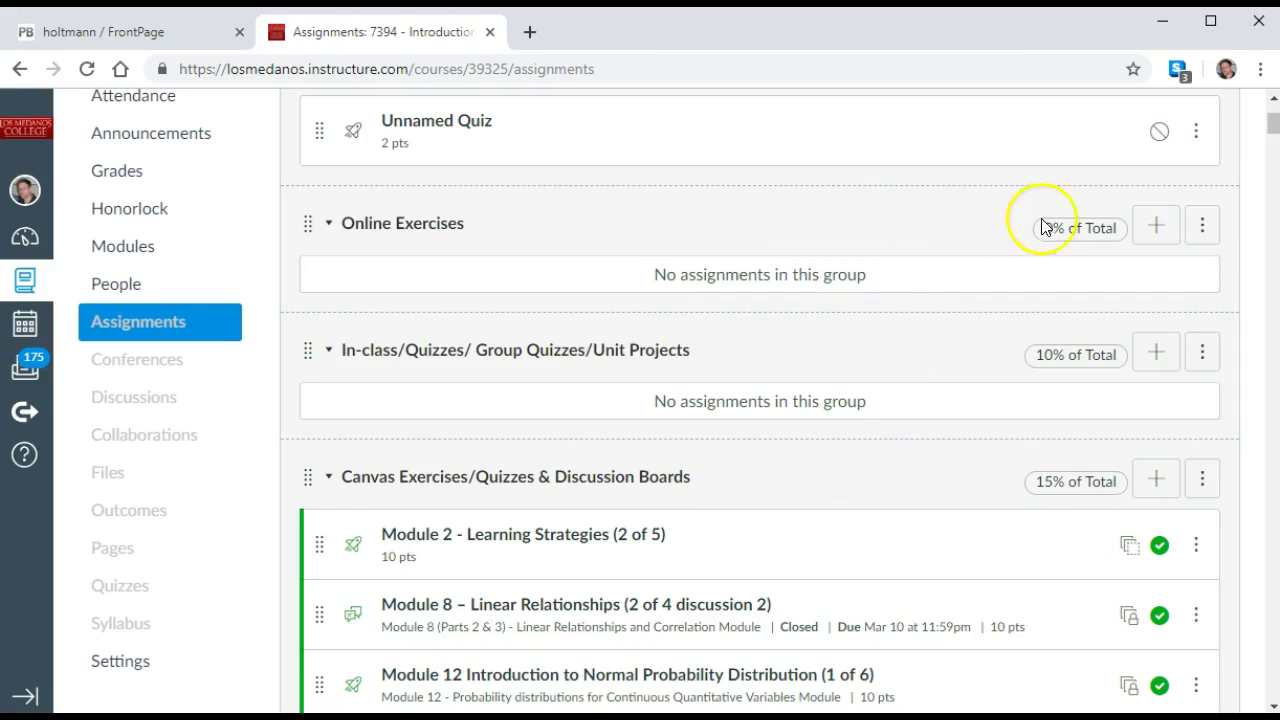
click(1204, 227)
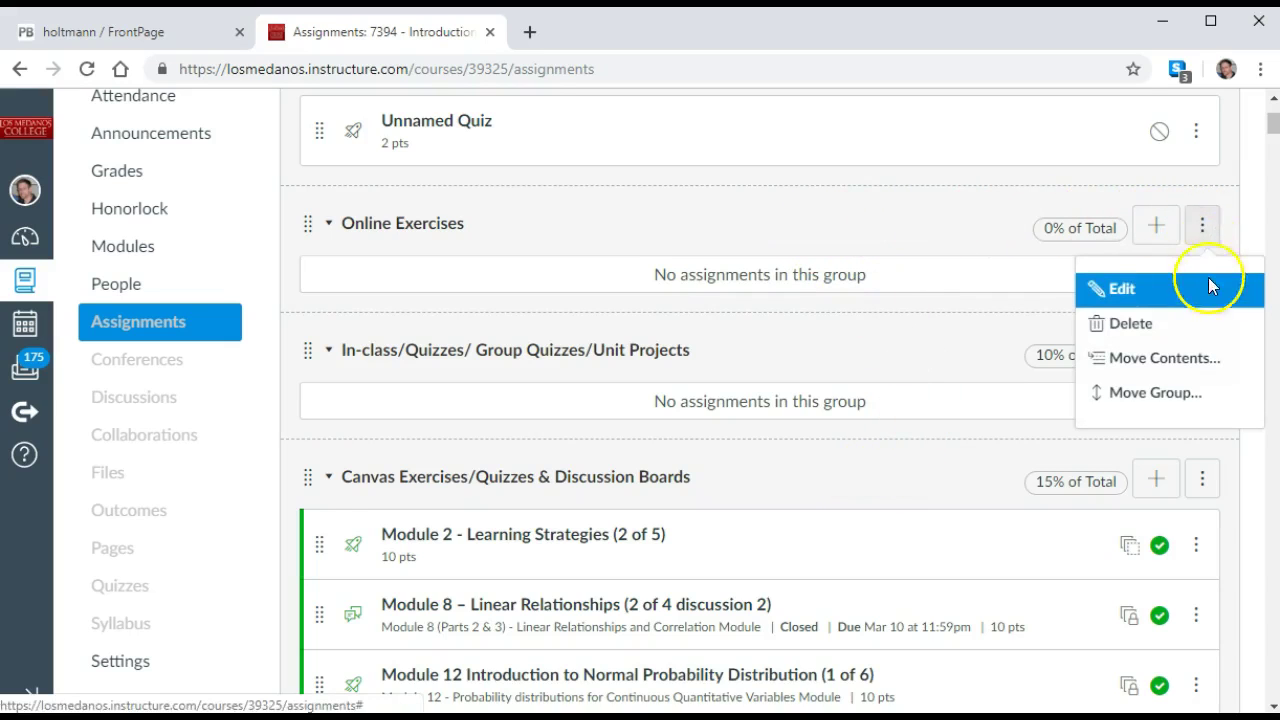
click(1200, 326)
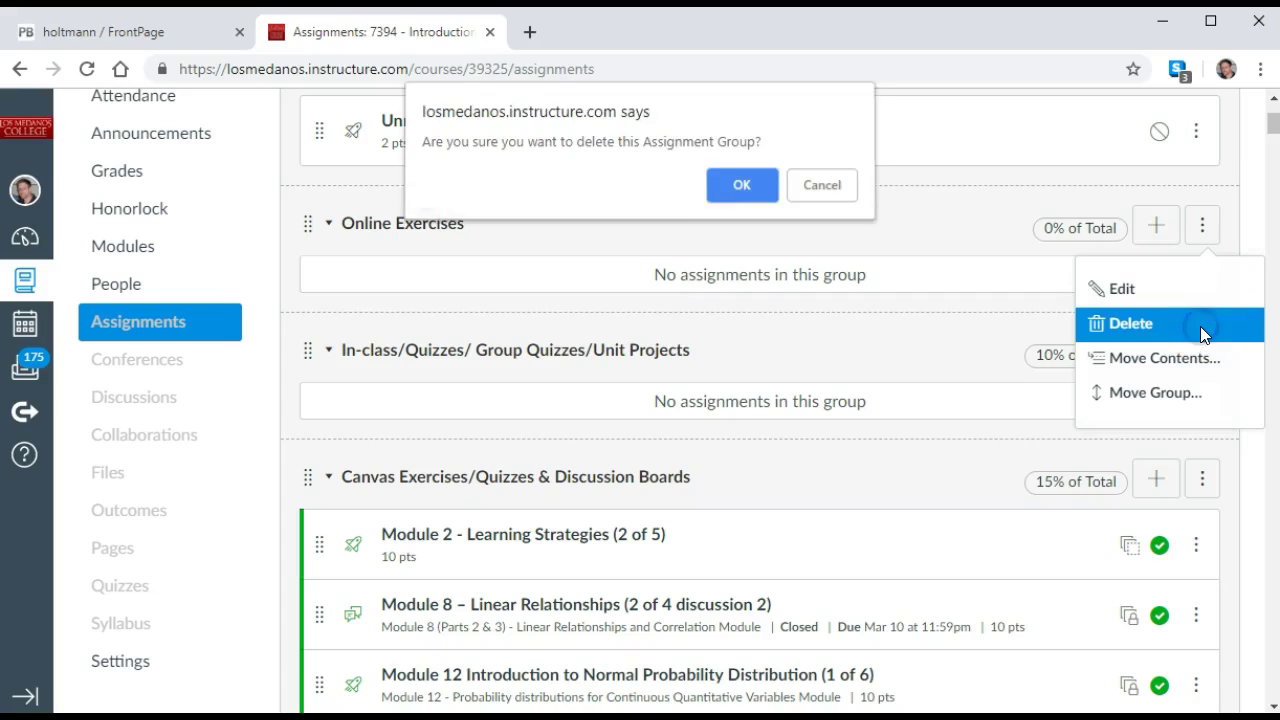
click(752, 188)
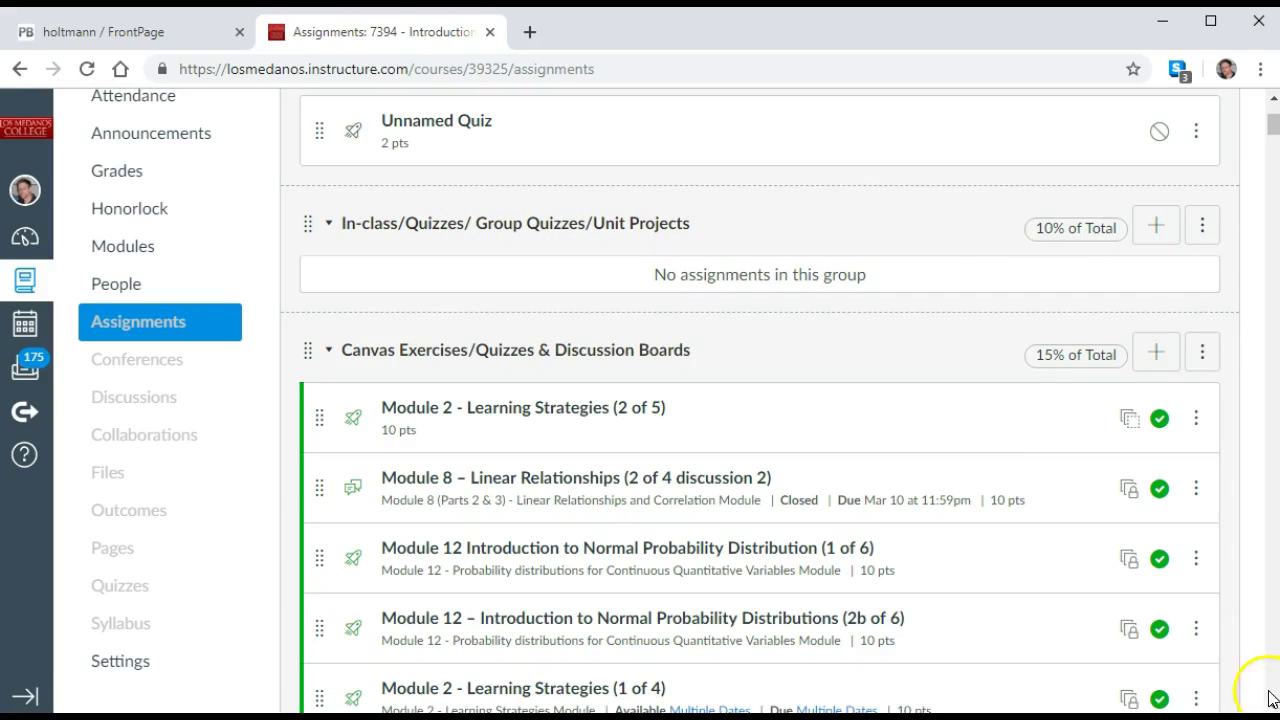
Collapse the Canvas Exercises/Quizzes & Discussion Boards group and the Canvas Checkpoint Quizzes group
click(329, 351)
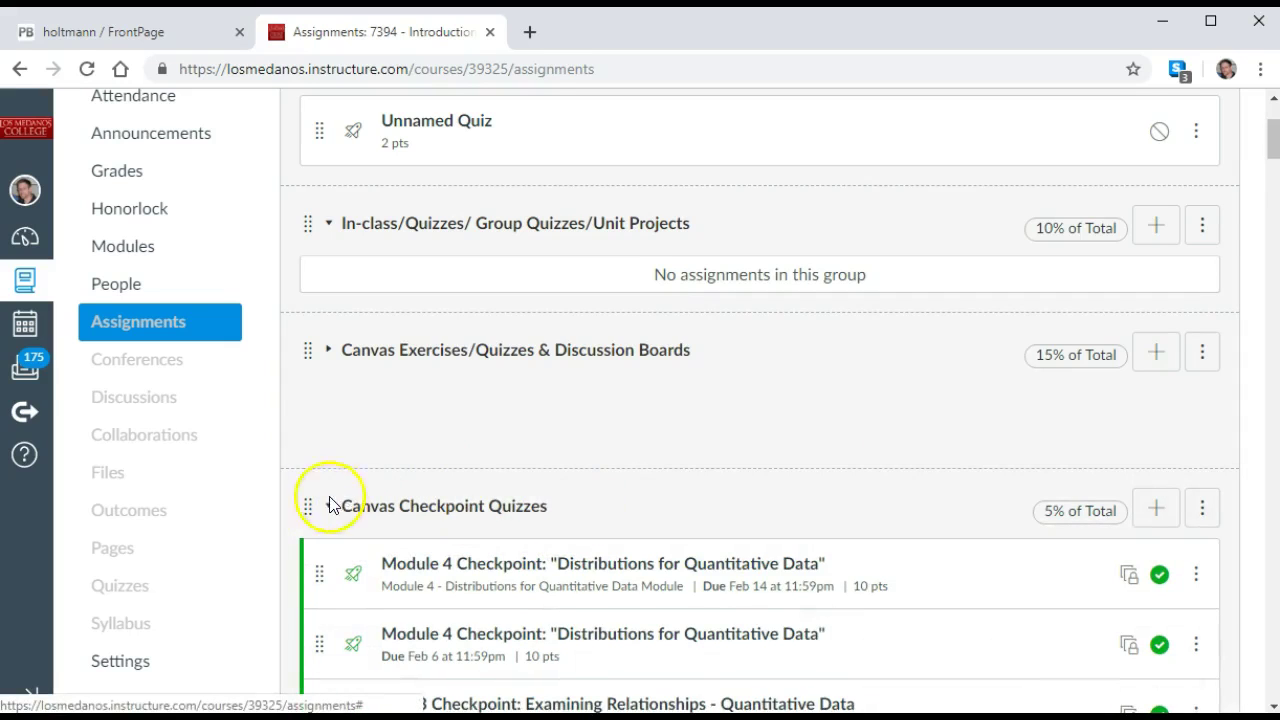
click(329, 506)
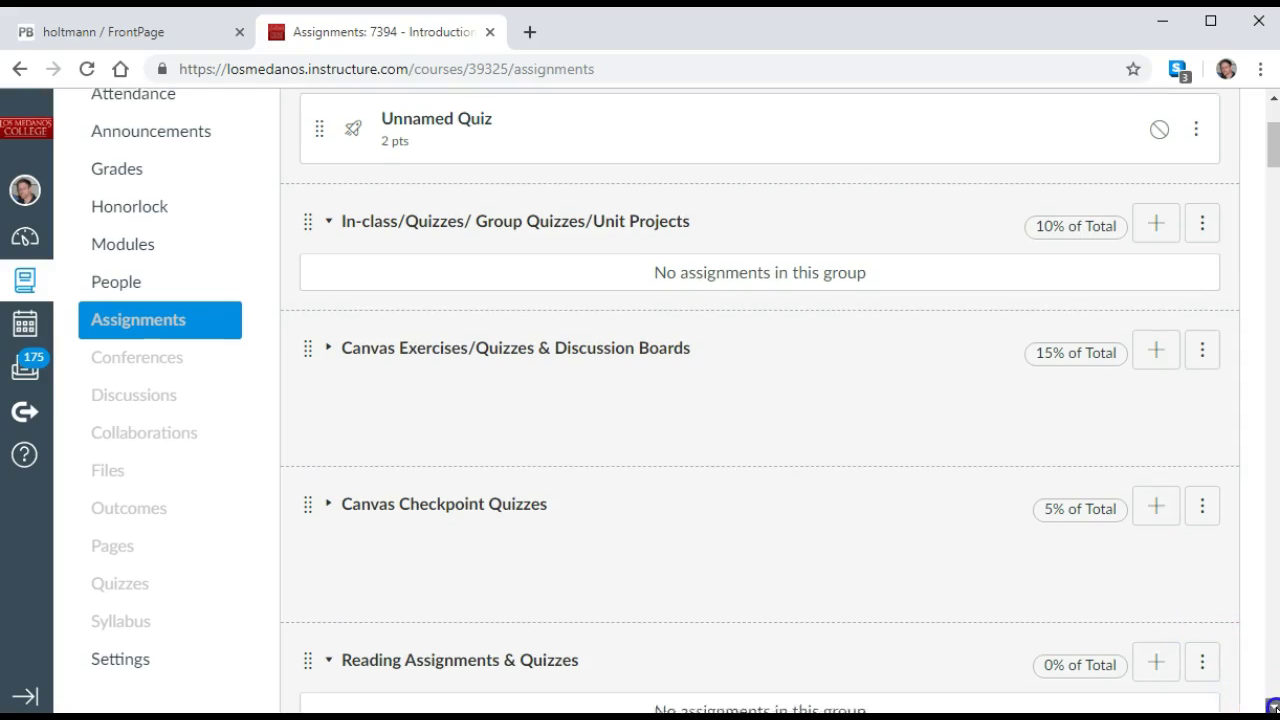
scroll(1272, 706, down, 9)
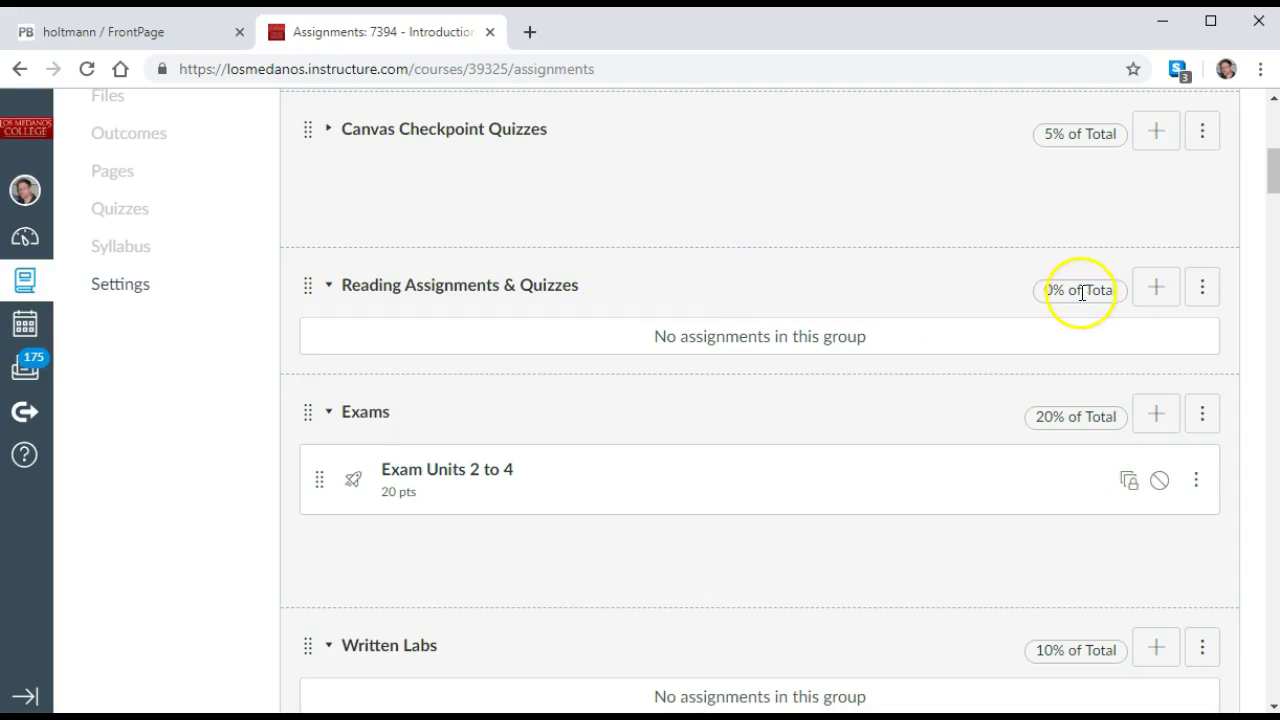
click(1204, 289)
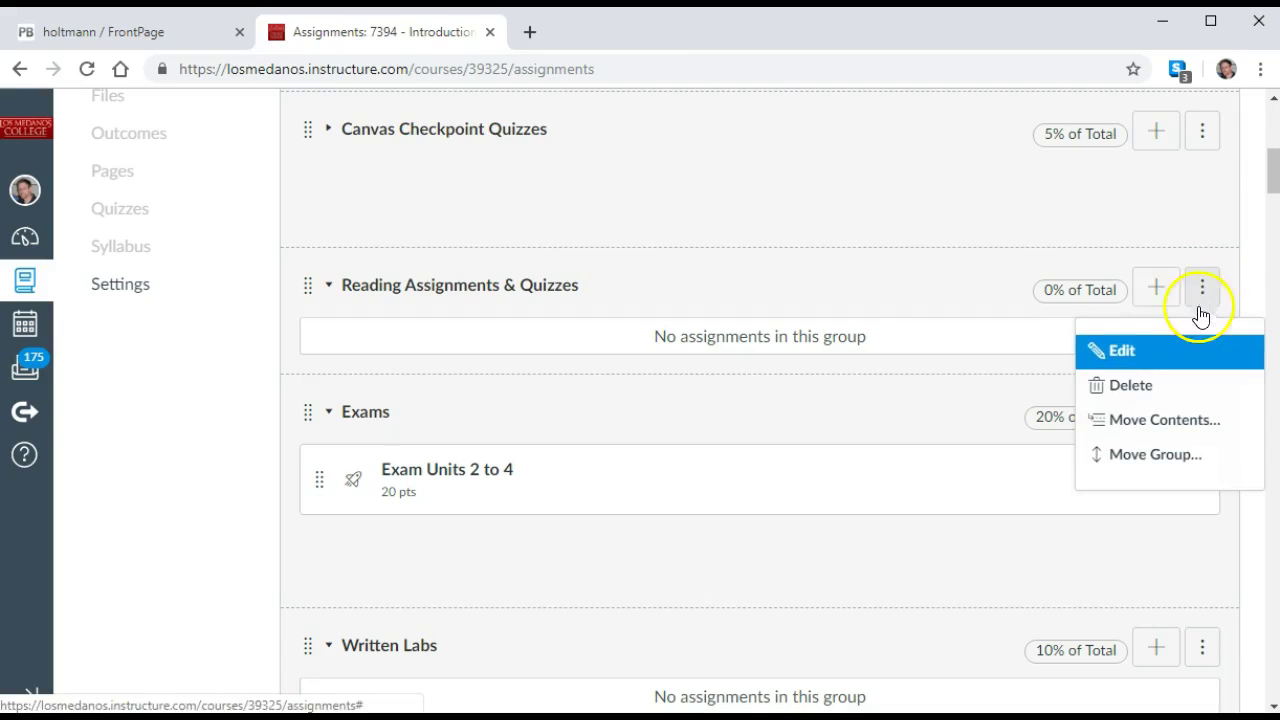
click(1175, 340)
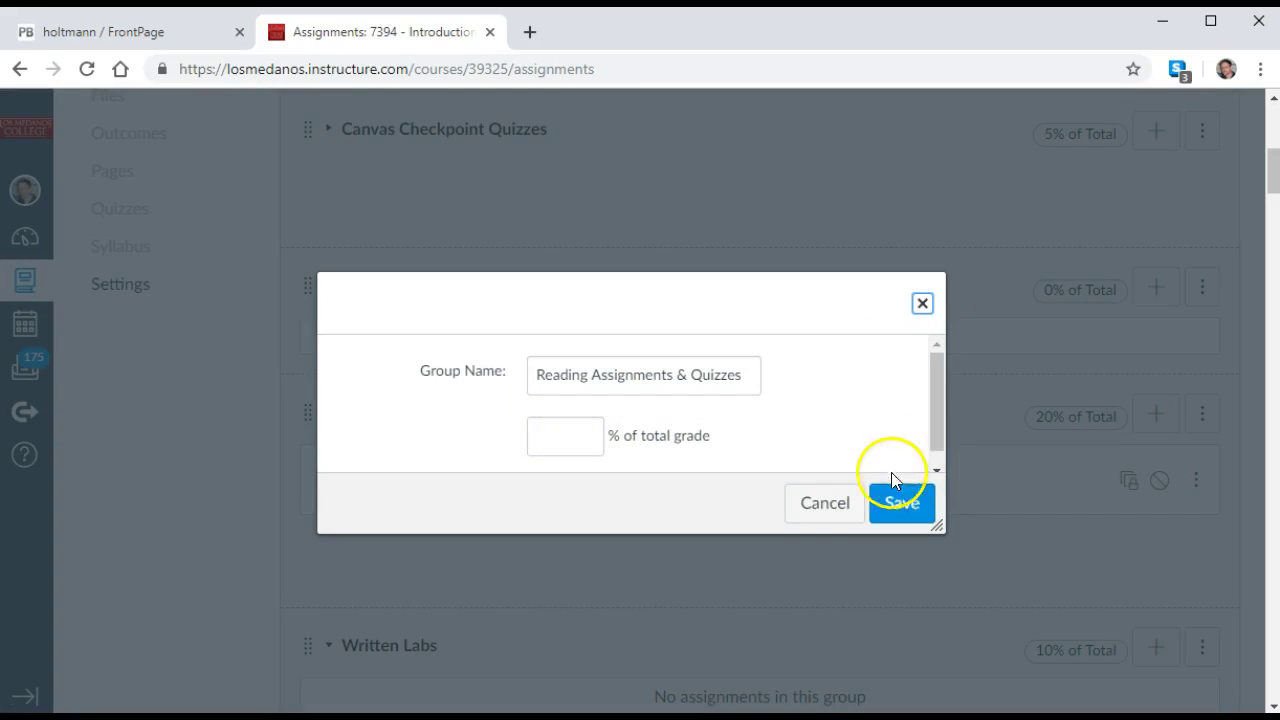
click(825, 503)
click(1199, 297)
click(1200, 289)
click(1199, 299)
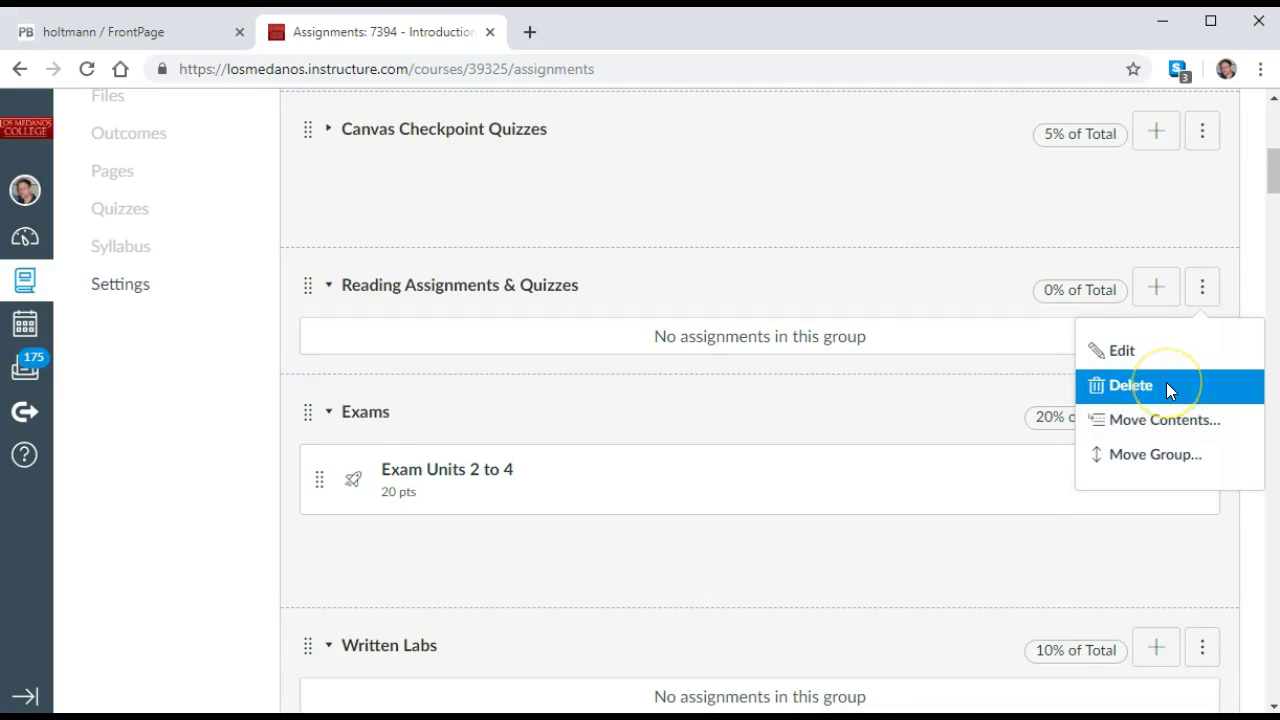
click(948, 266)
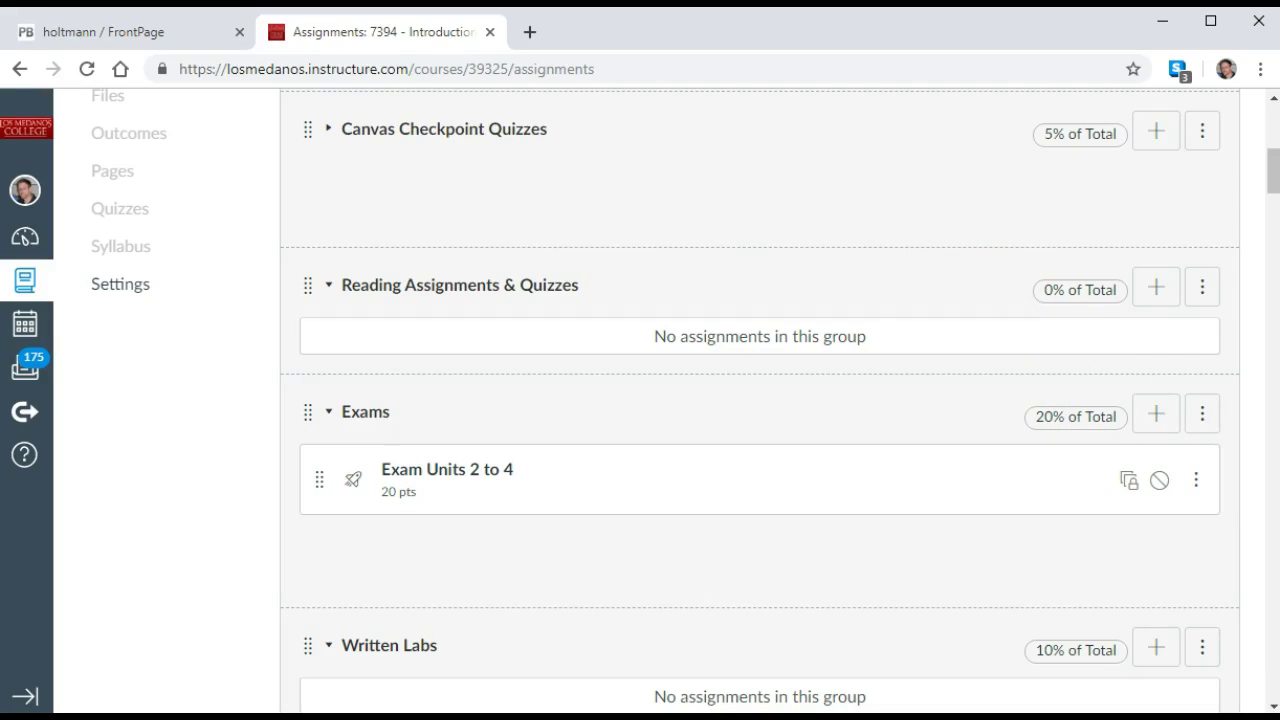
Look through the assignment groups from Written Labs to Labs & Other Assignments and collapse the Imported Assignments group
click(1271, 707)
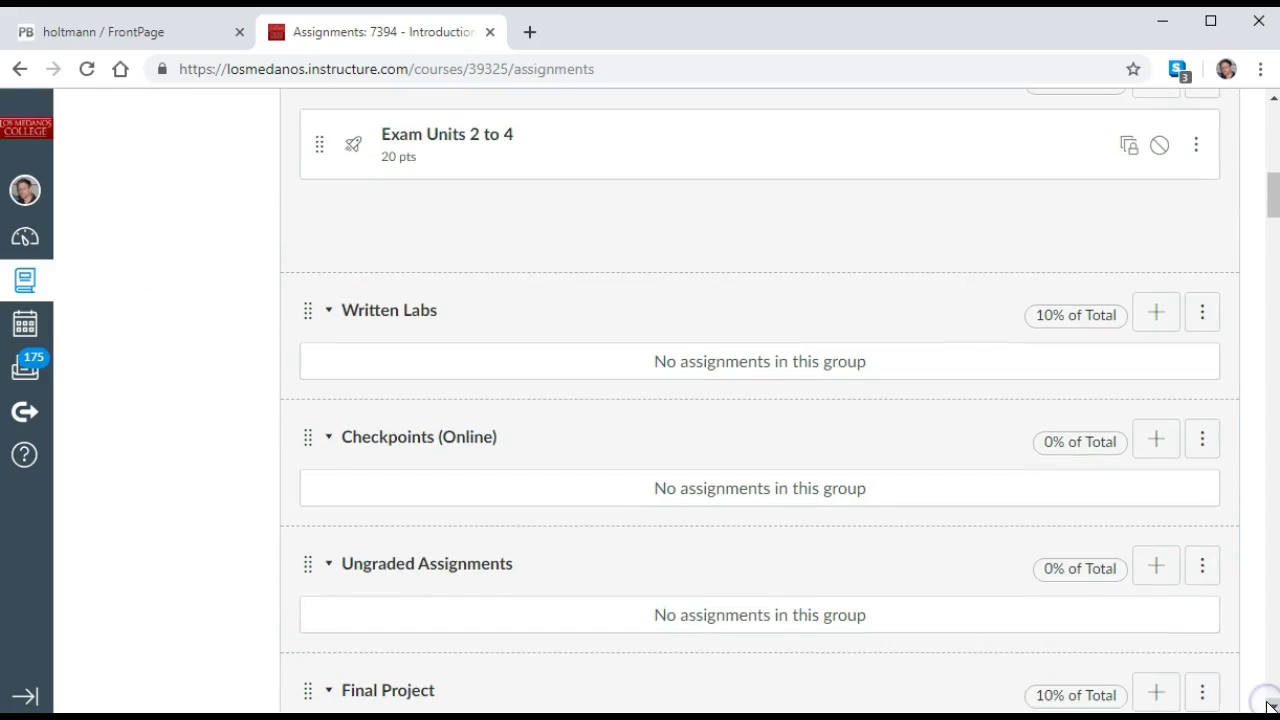
click(1271, 707)
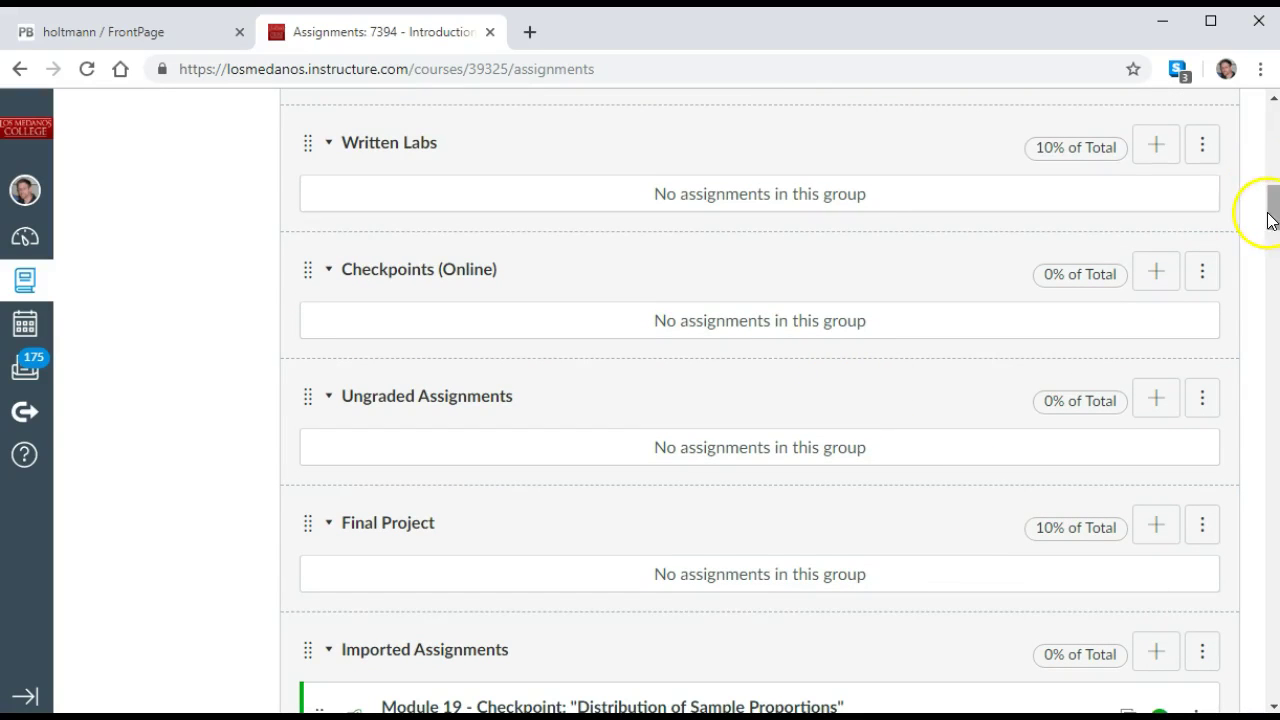
drag(1268, 215, 1239, 664)
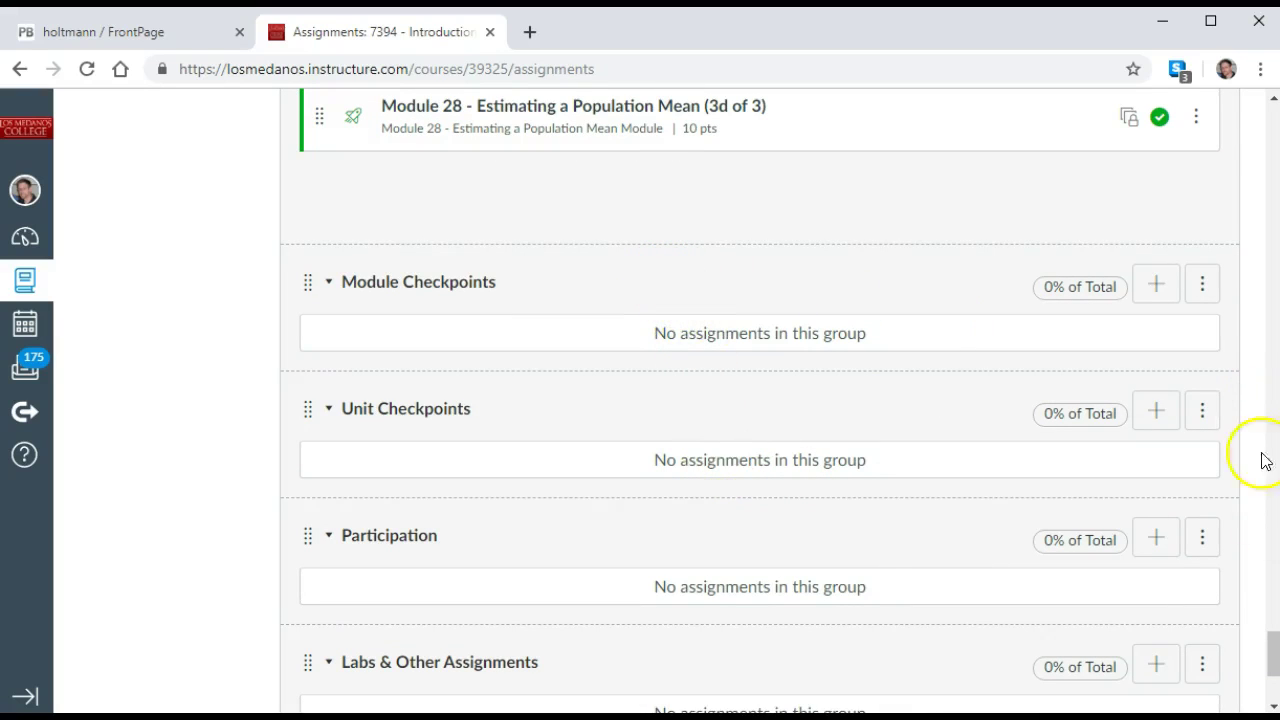
drag(1274, 665, 1218, 240)
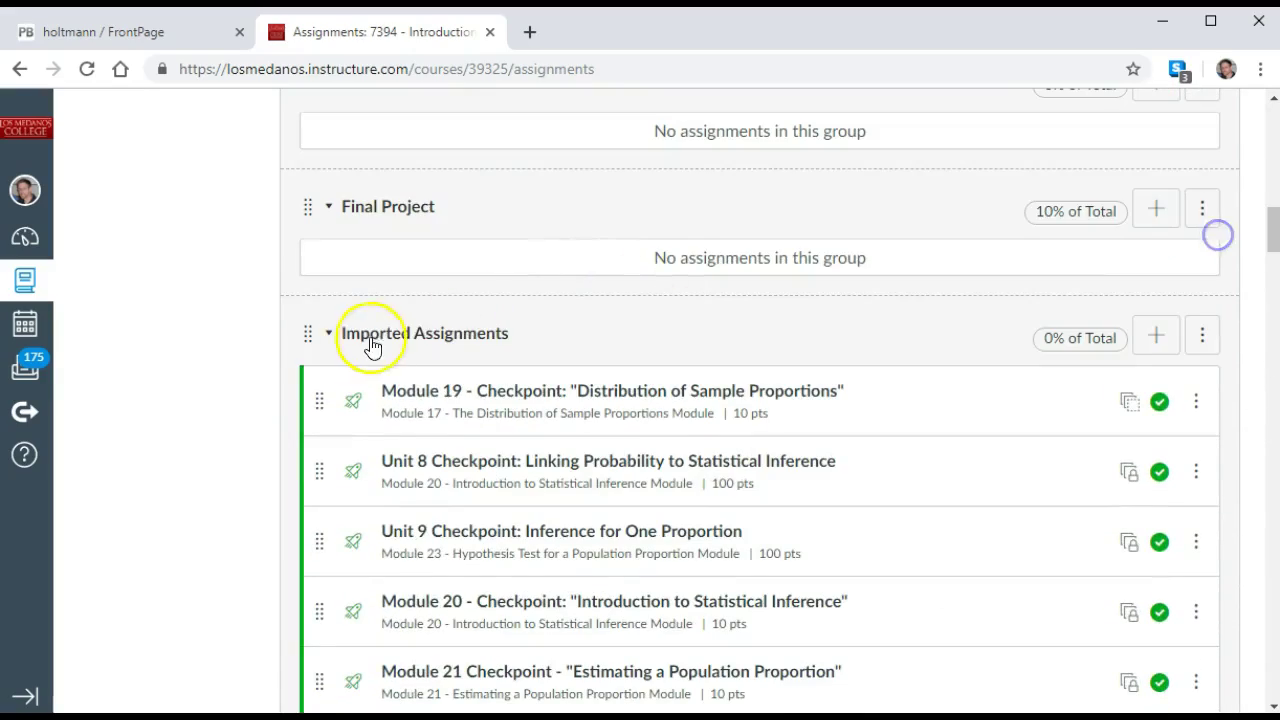
click(329, 335)
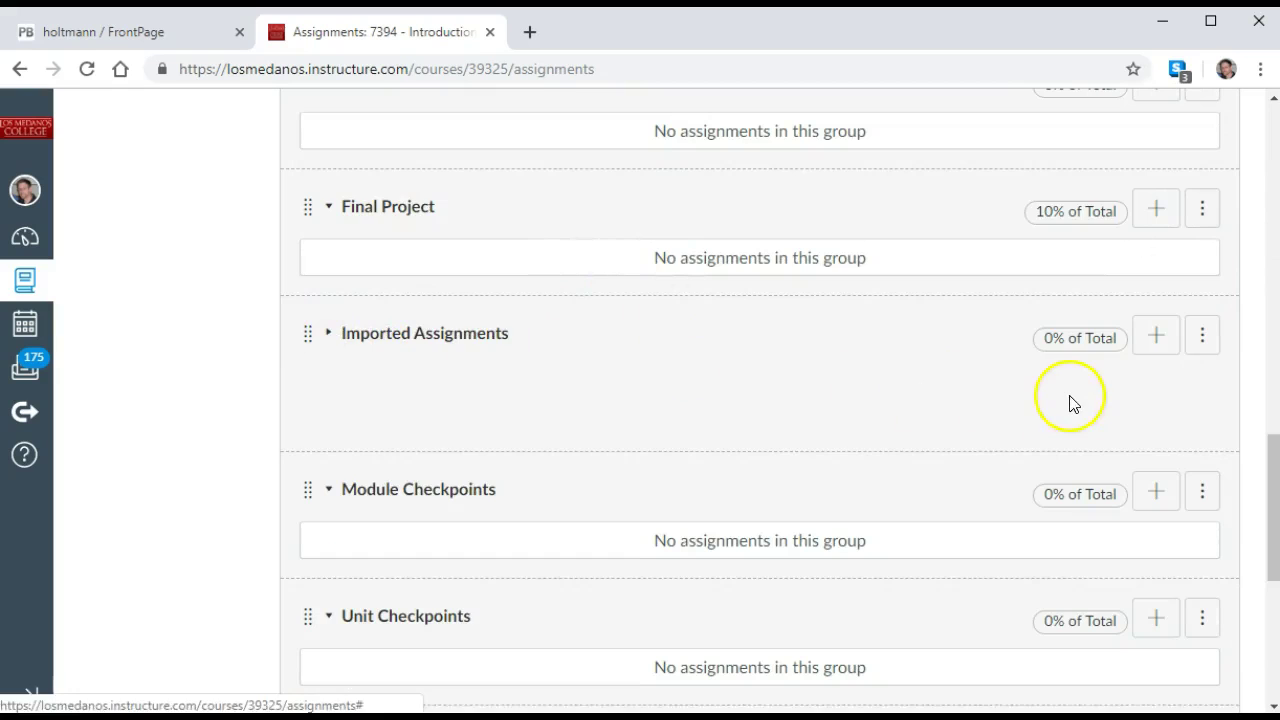
Delete the empty Checkpoints (Online) assignment group
scroll(1220, 294, up, 10)
scroll(1217, 240, down, 1)
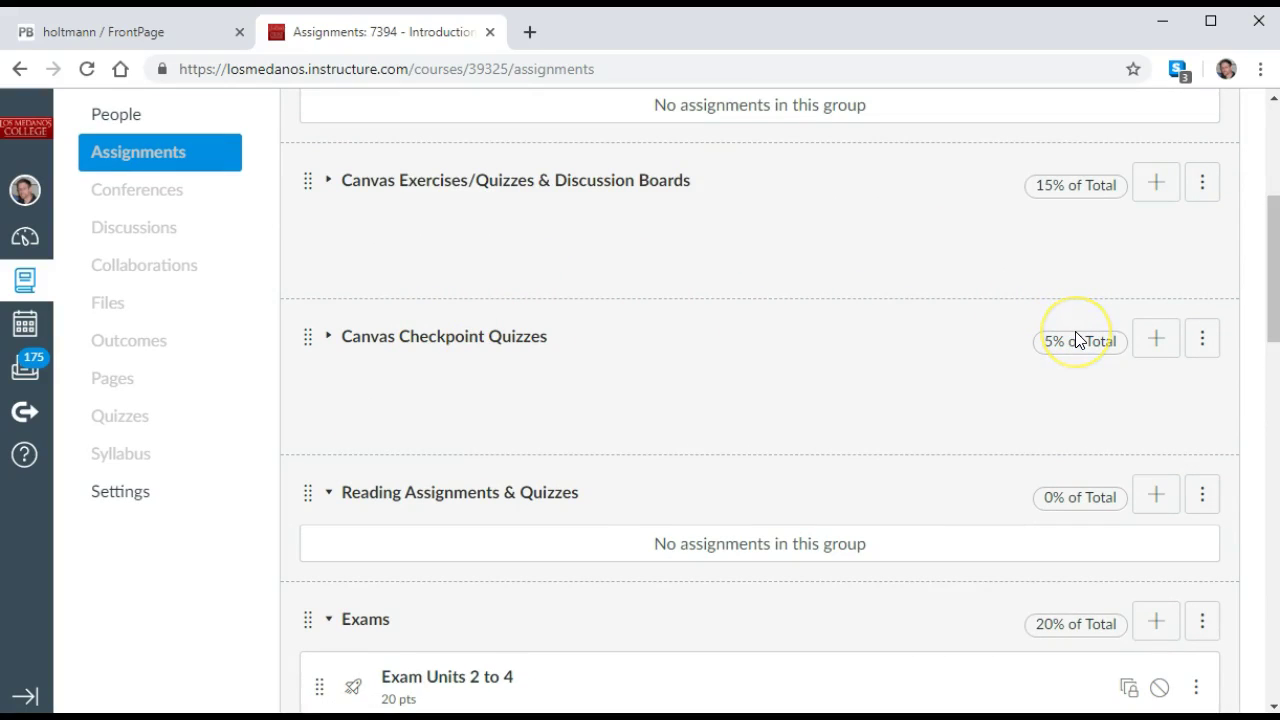
drag(1270, 292, 1275, 436)
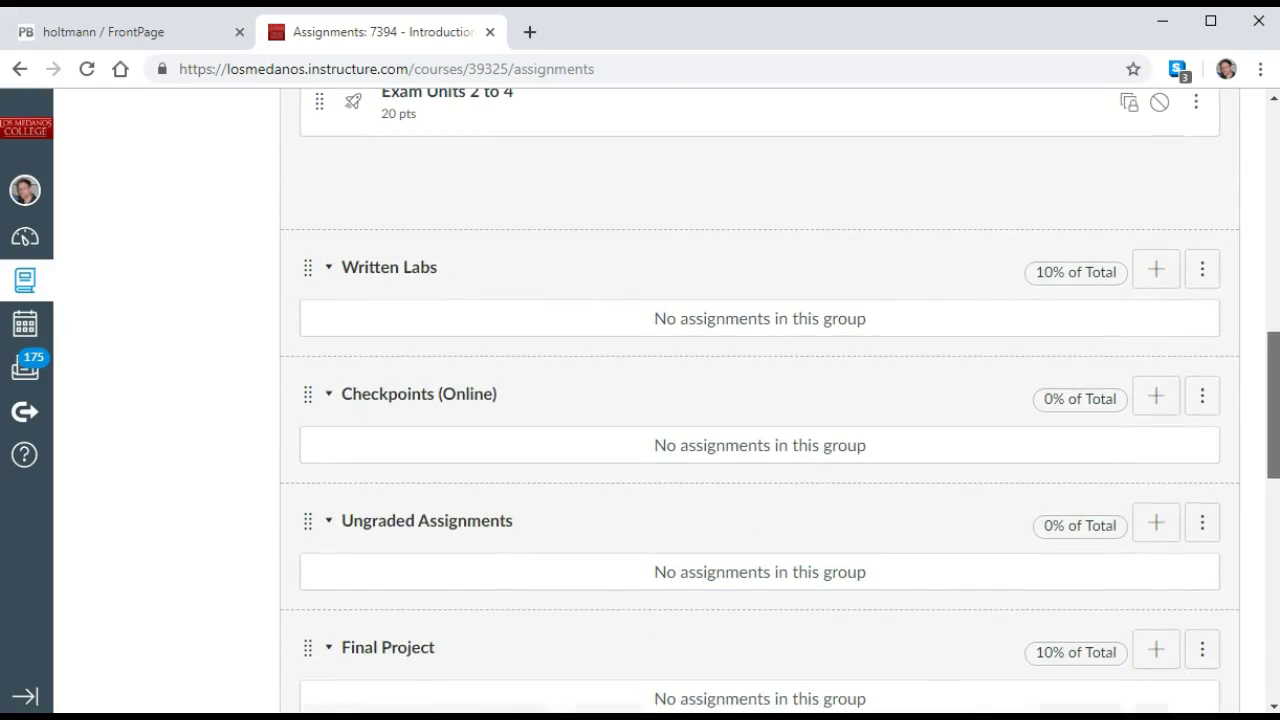
click(1201, 398)
click(1128, 506)
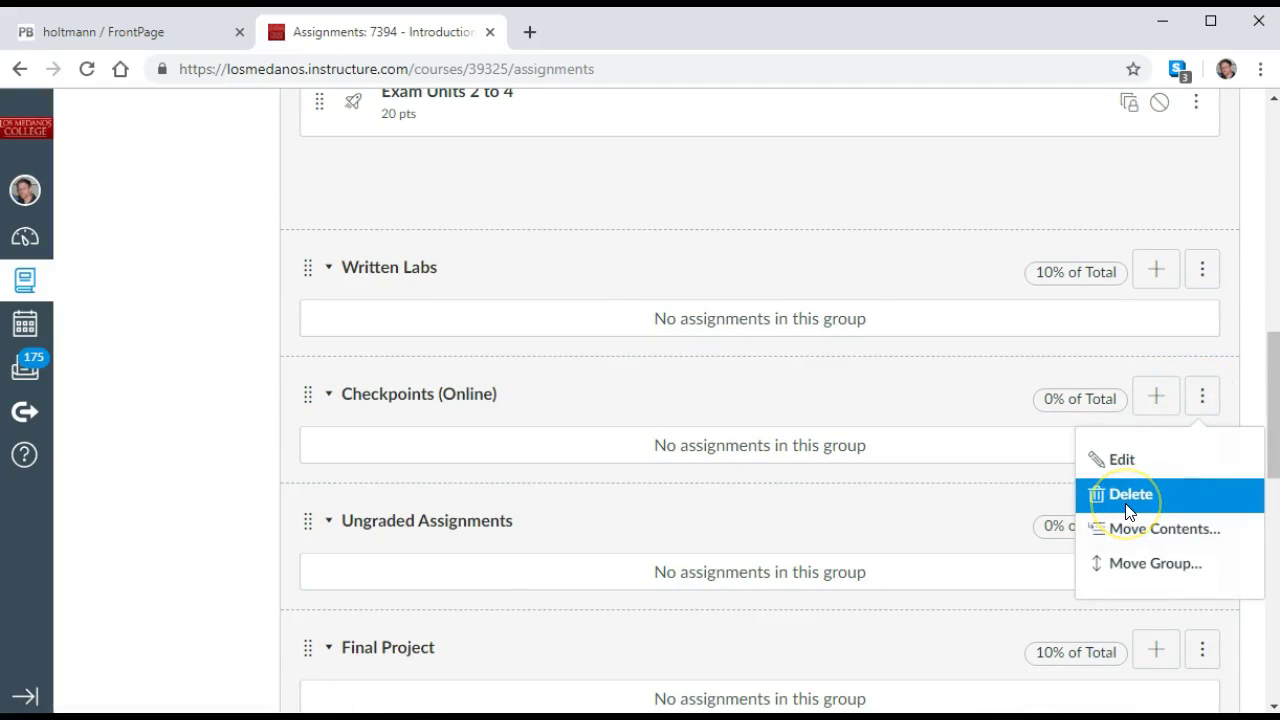
click(724, 180)
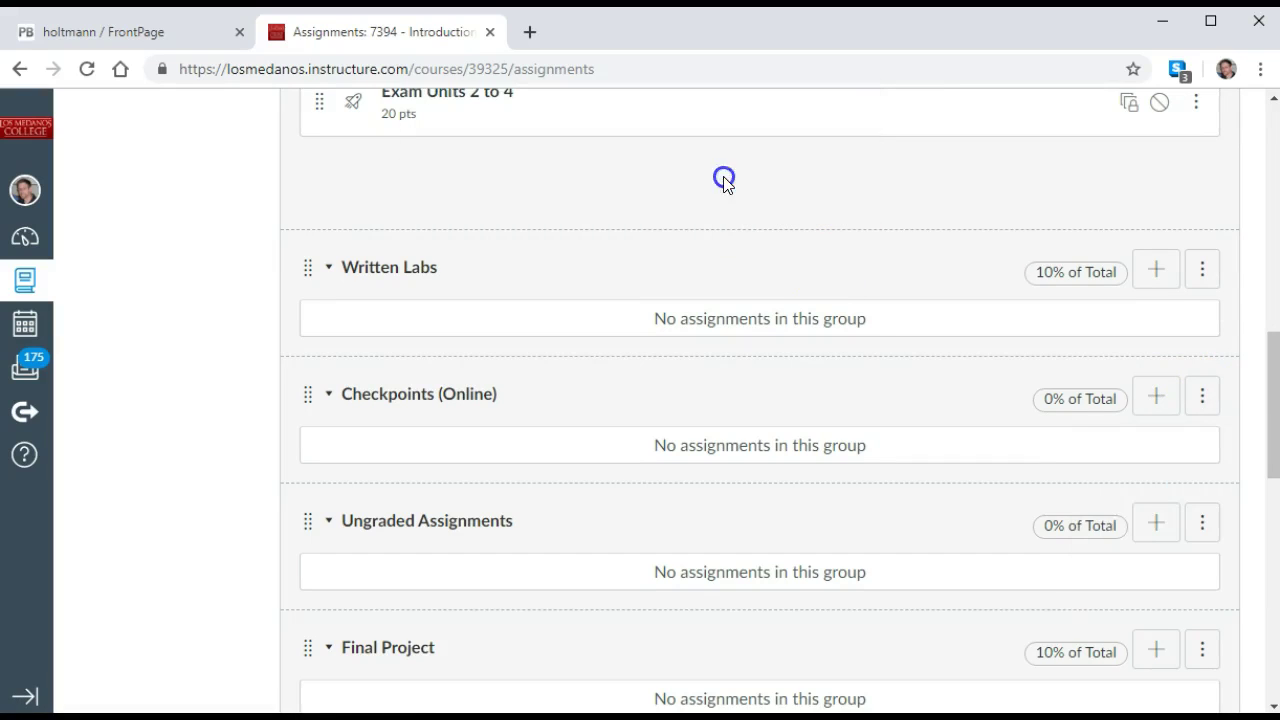
Delete the empty Module Checkpoints and Unit Checkpoints assignment groups
drag(1274, 400, 1262, 520)
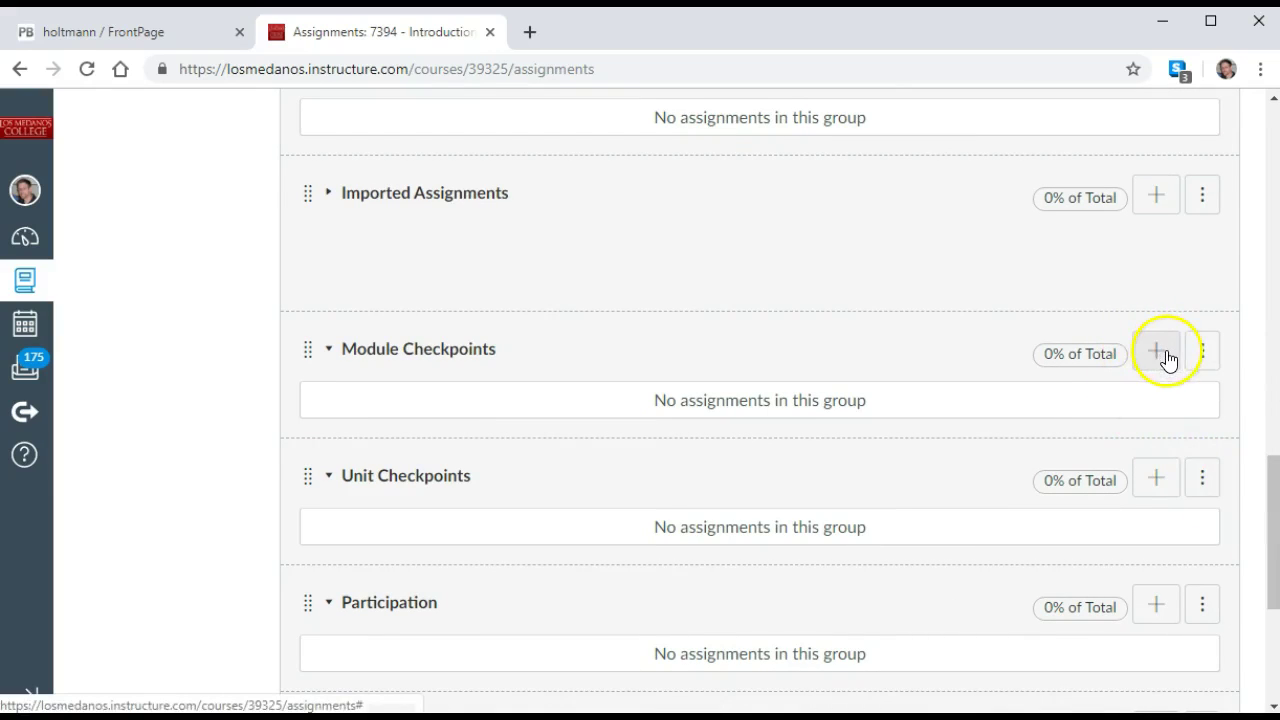
click(1201, 358)
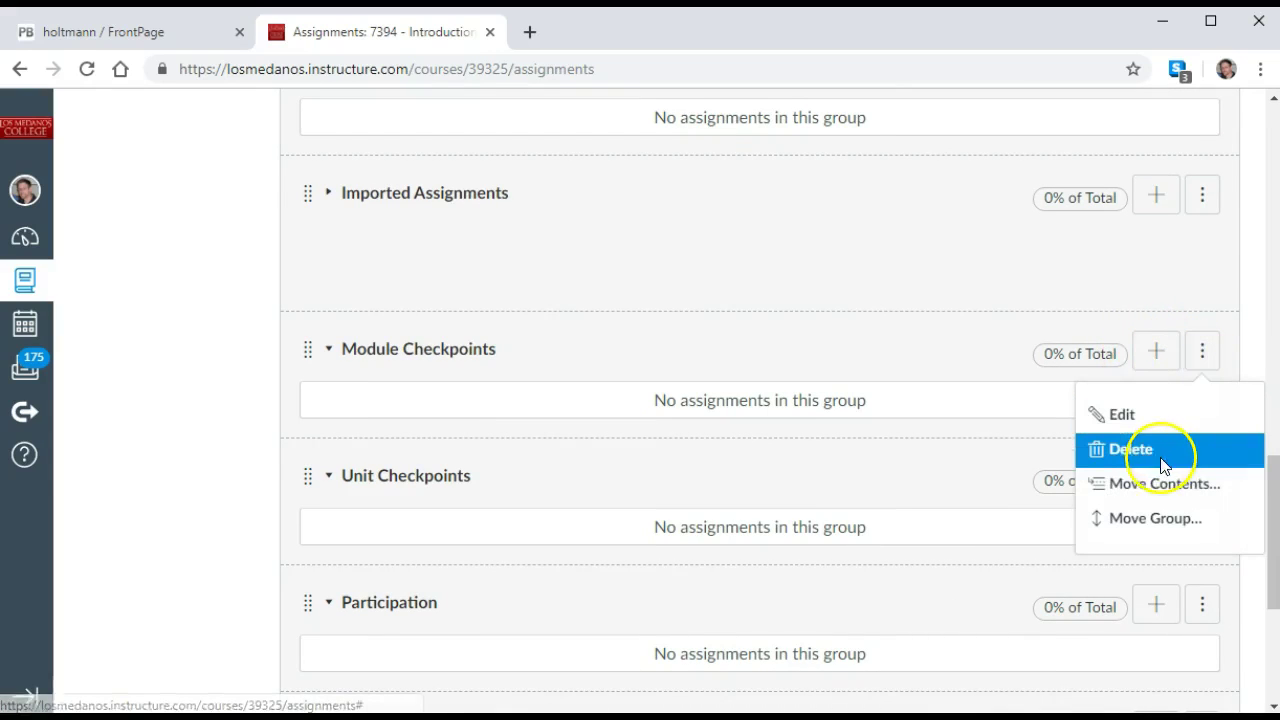
click(1131, 450)
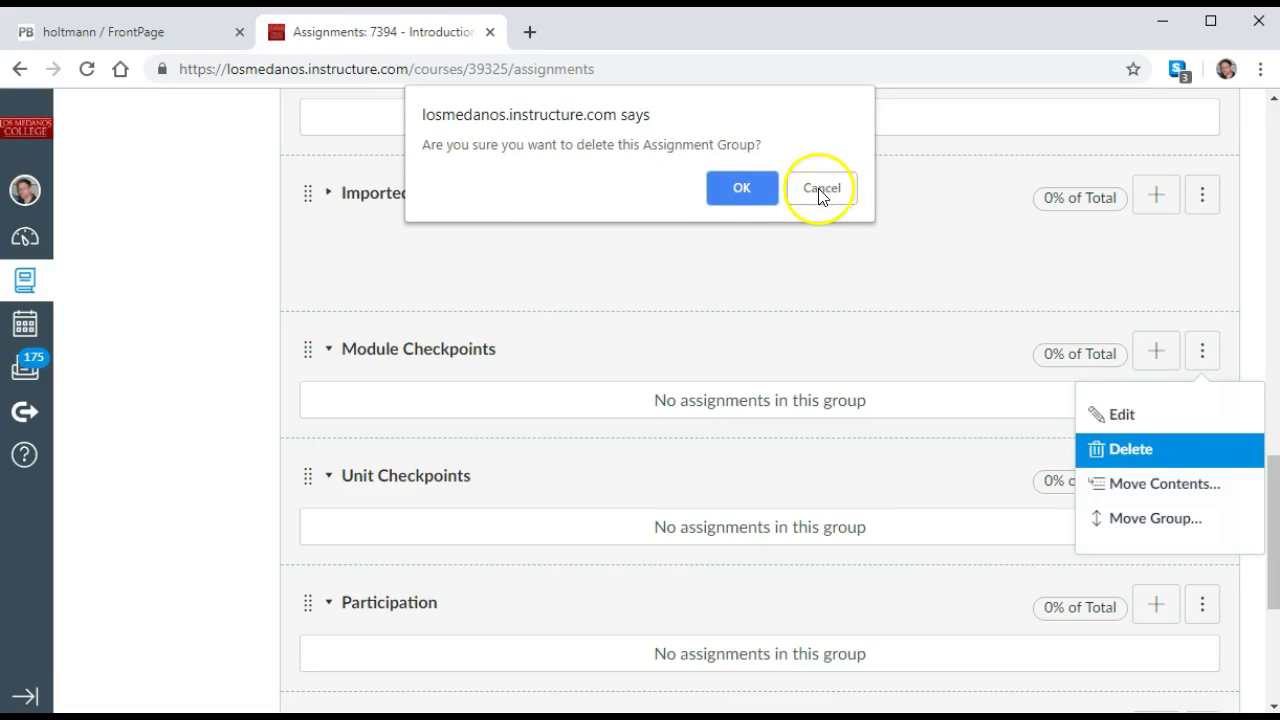
click(752, 190)
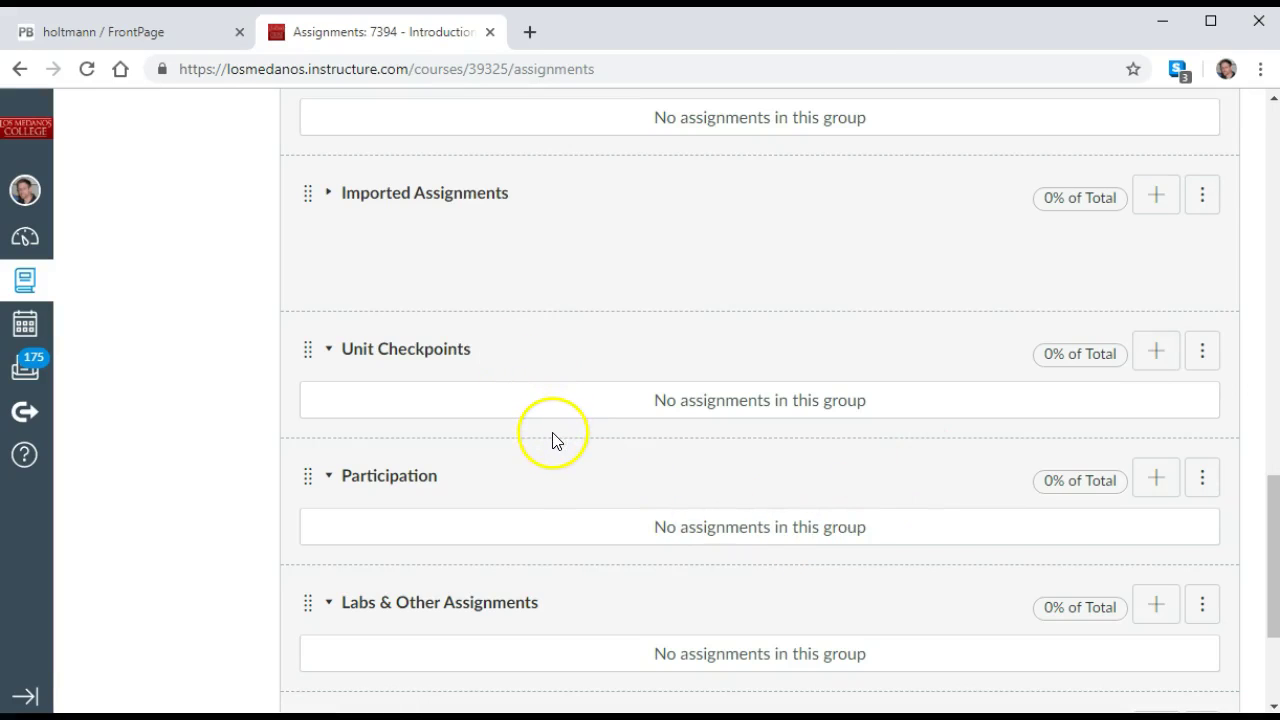
click(1202, 356)
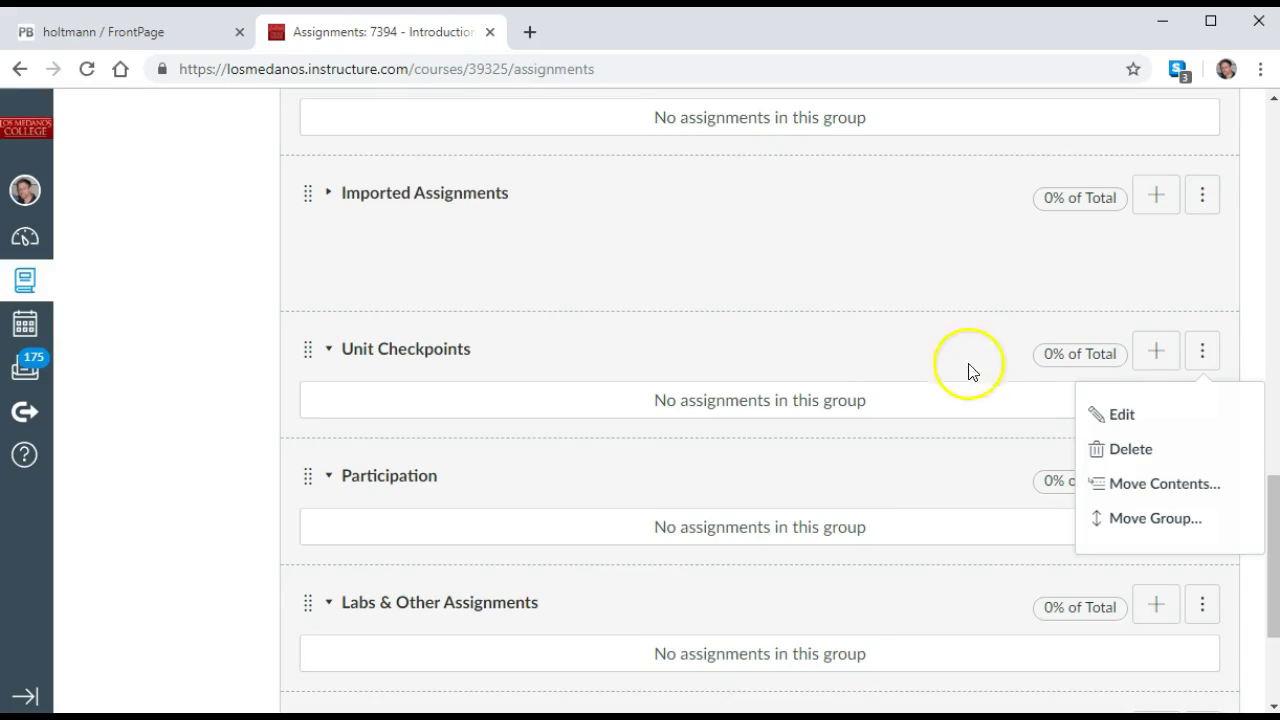
click(1140, 450)
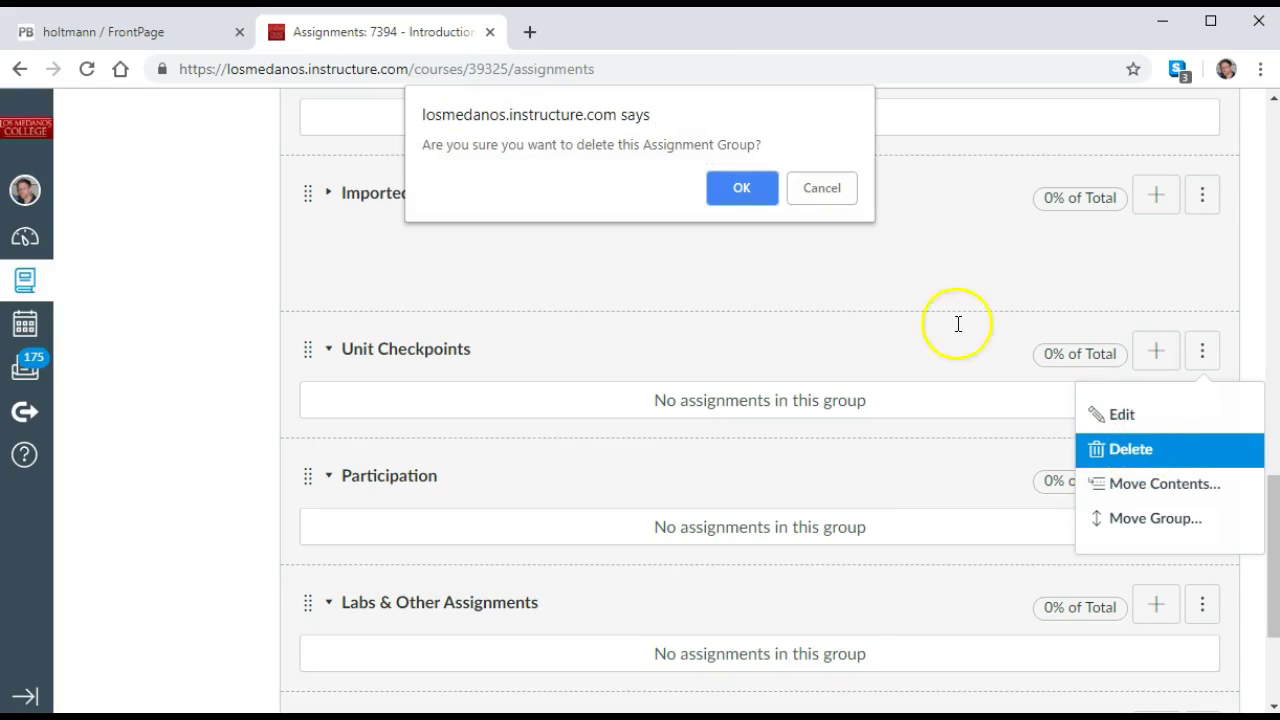
click(741, 189)
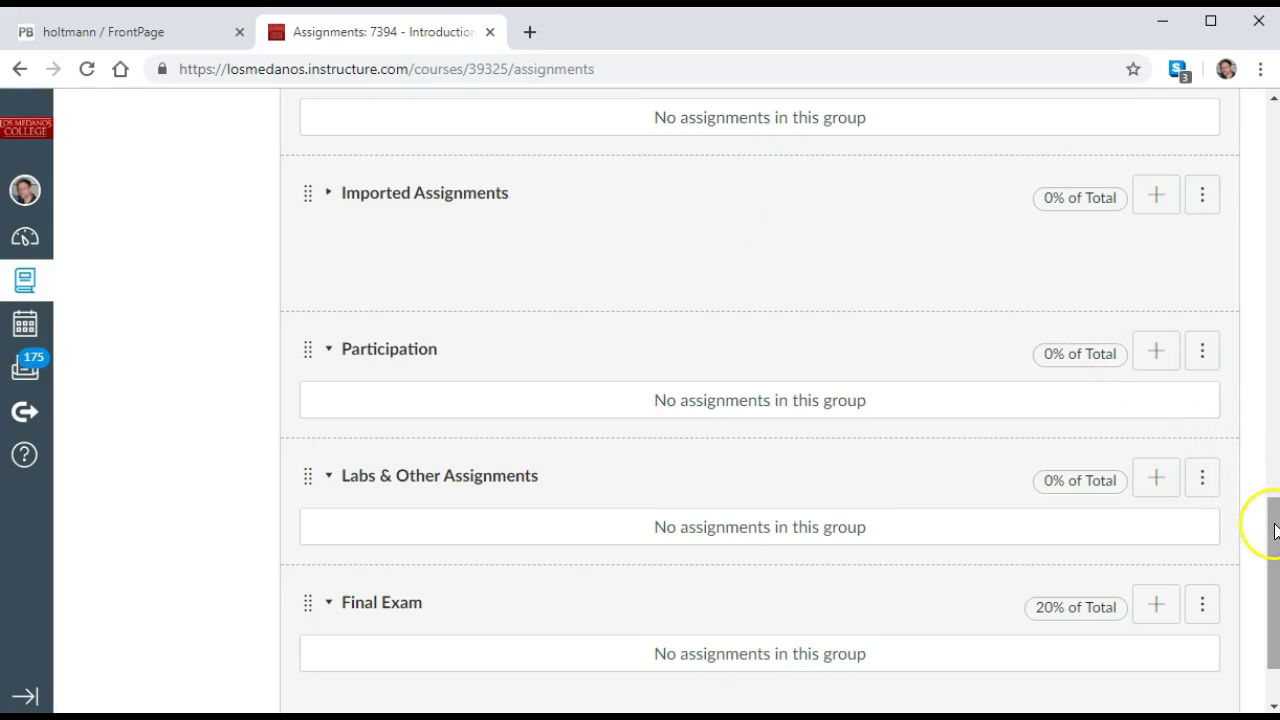
Review the remaining assignment groups and their weights, then expand Imported Assignments and examine which checkpoints, exercises and discussions it contains
drag(1275, 530, 1269, 338)
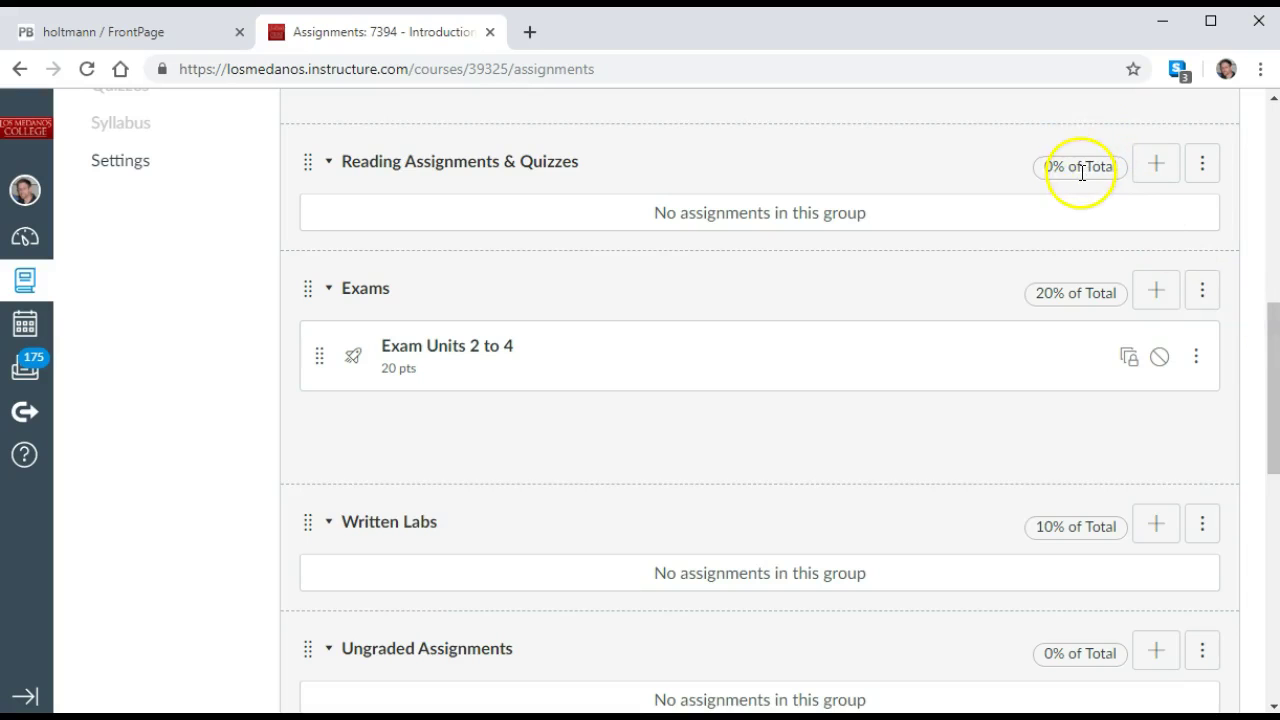
drag(1266, 337, 1268, 541)
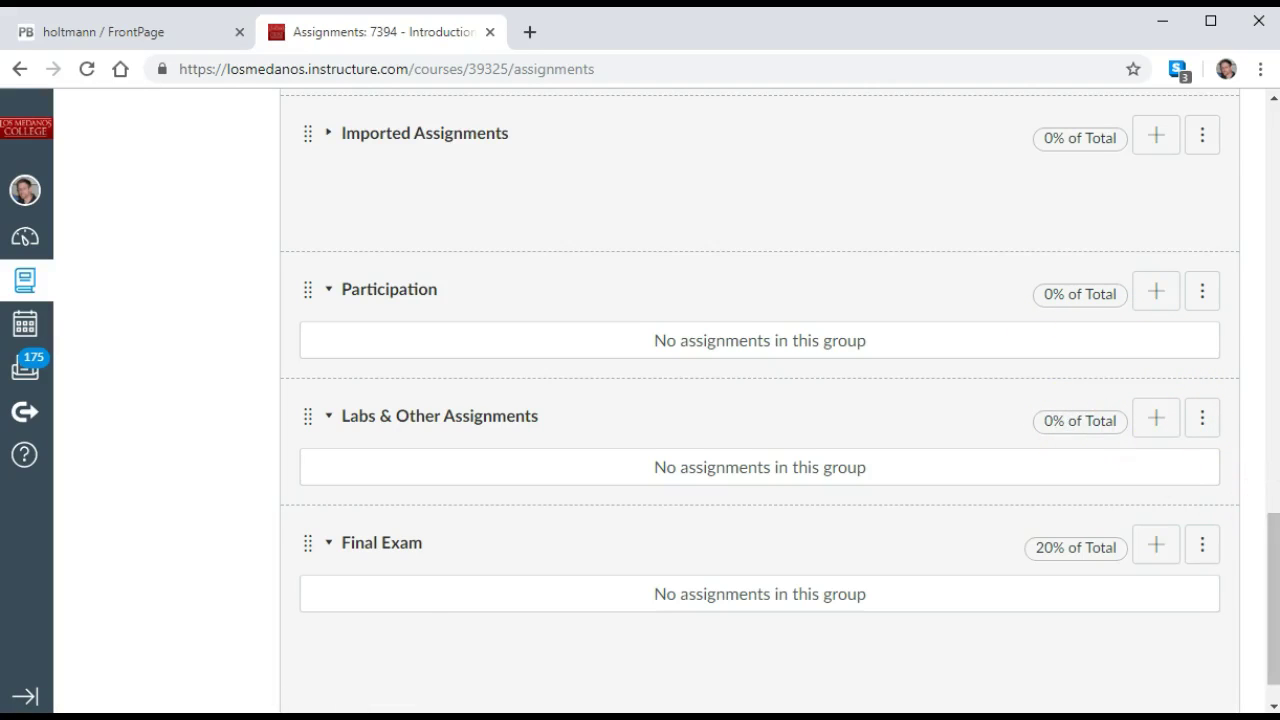
scroll(1274, 557, down, 1)
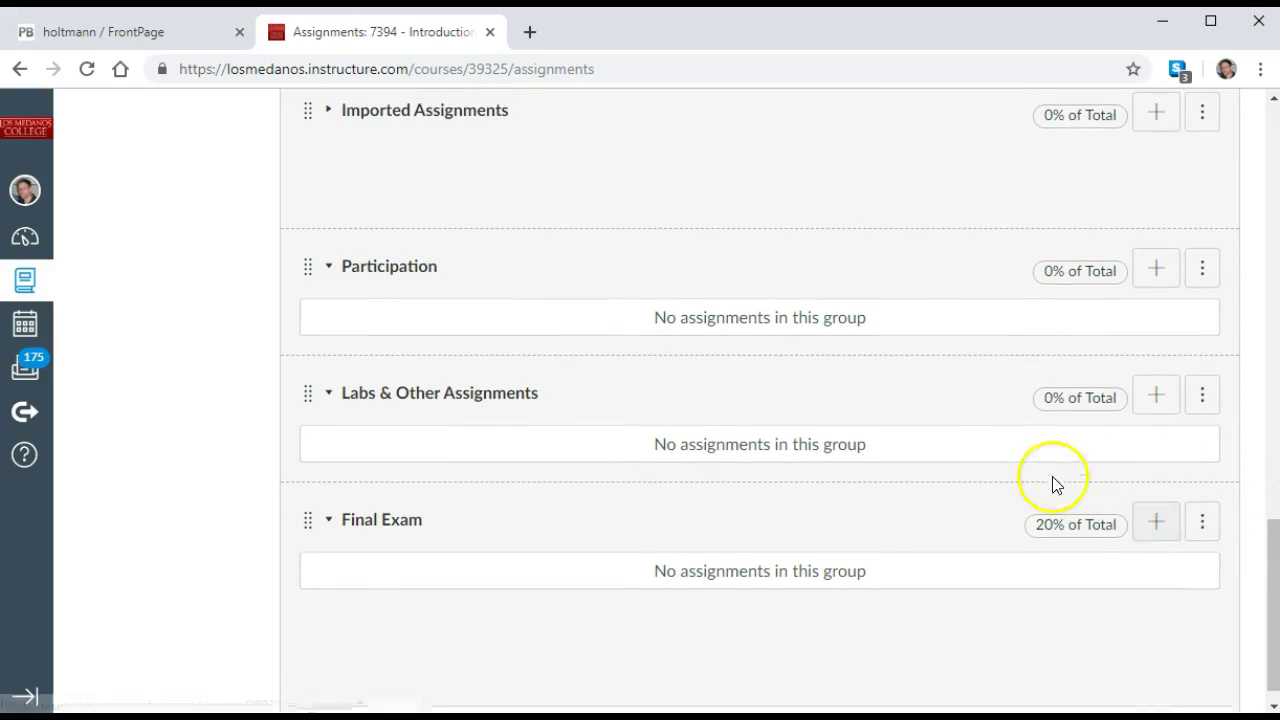
drag(1266, 575, 1266, 474)
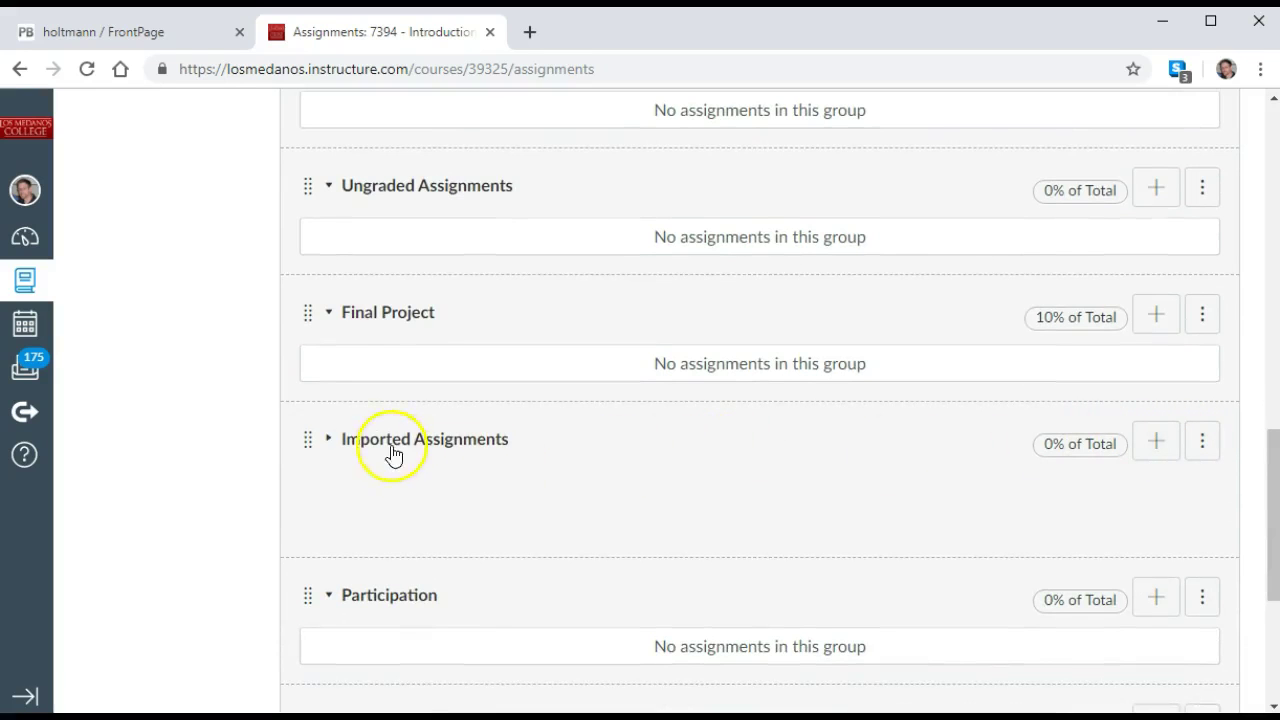
click(324, 441)
drag(1272, 220, 1273, 244)
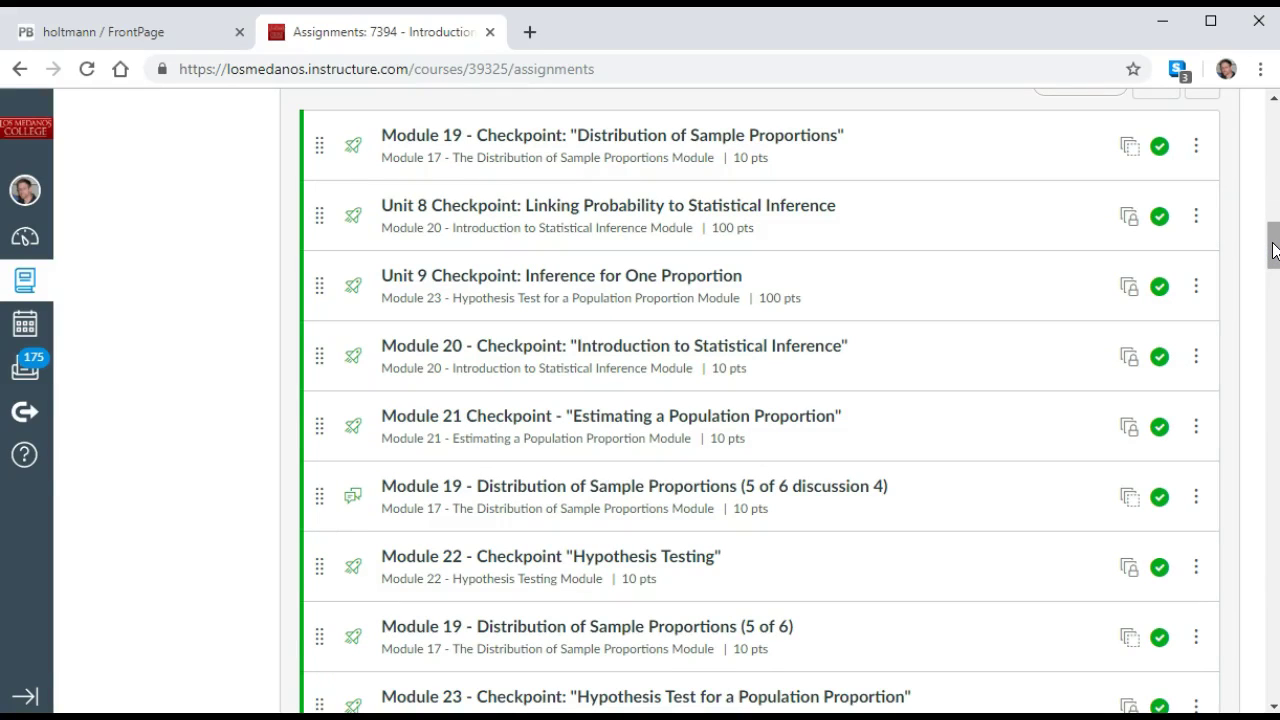
drag(1273, 250, 1246, 140)
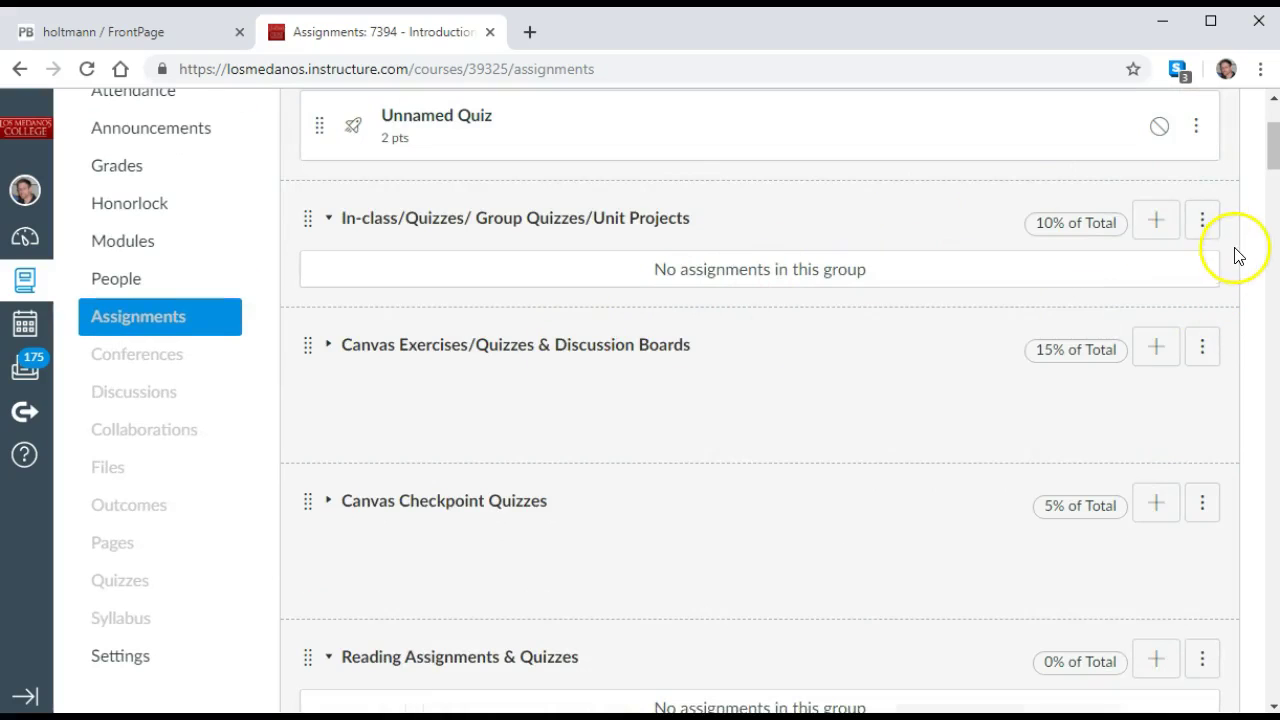
drag(1271, 148, 1272, 170)
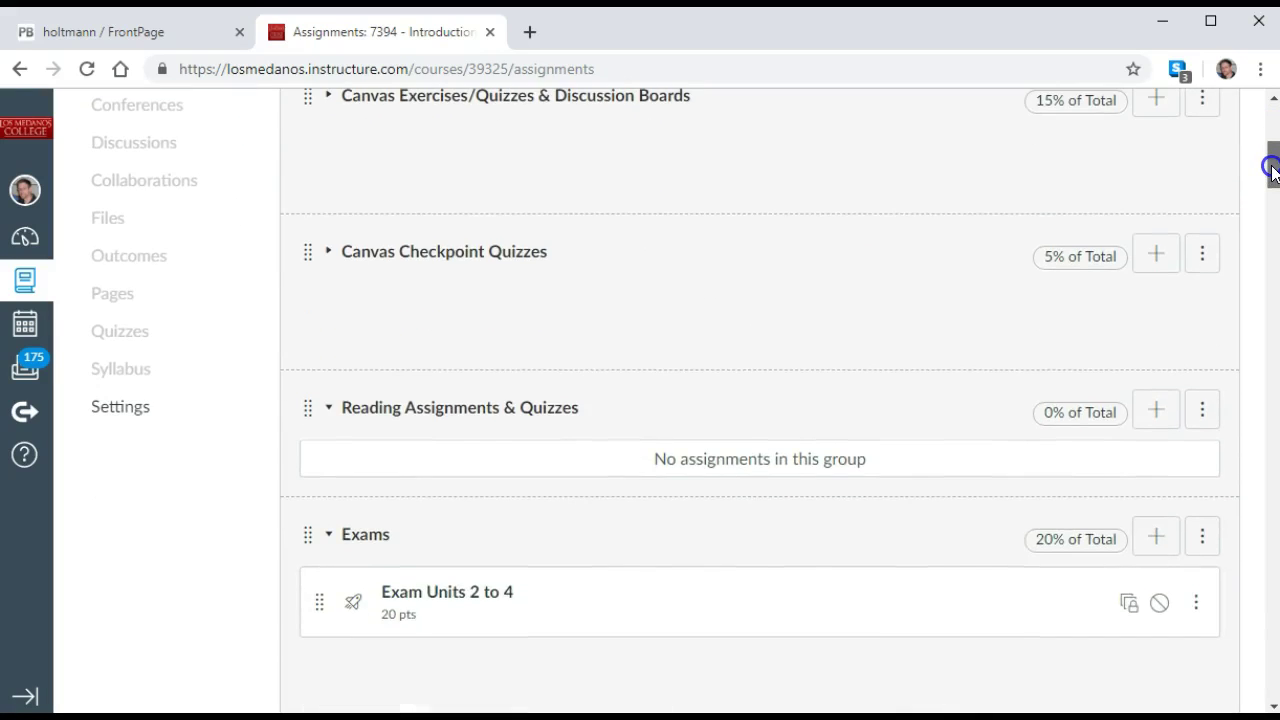
drag(1272, 170, 1272, 341)
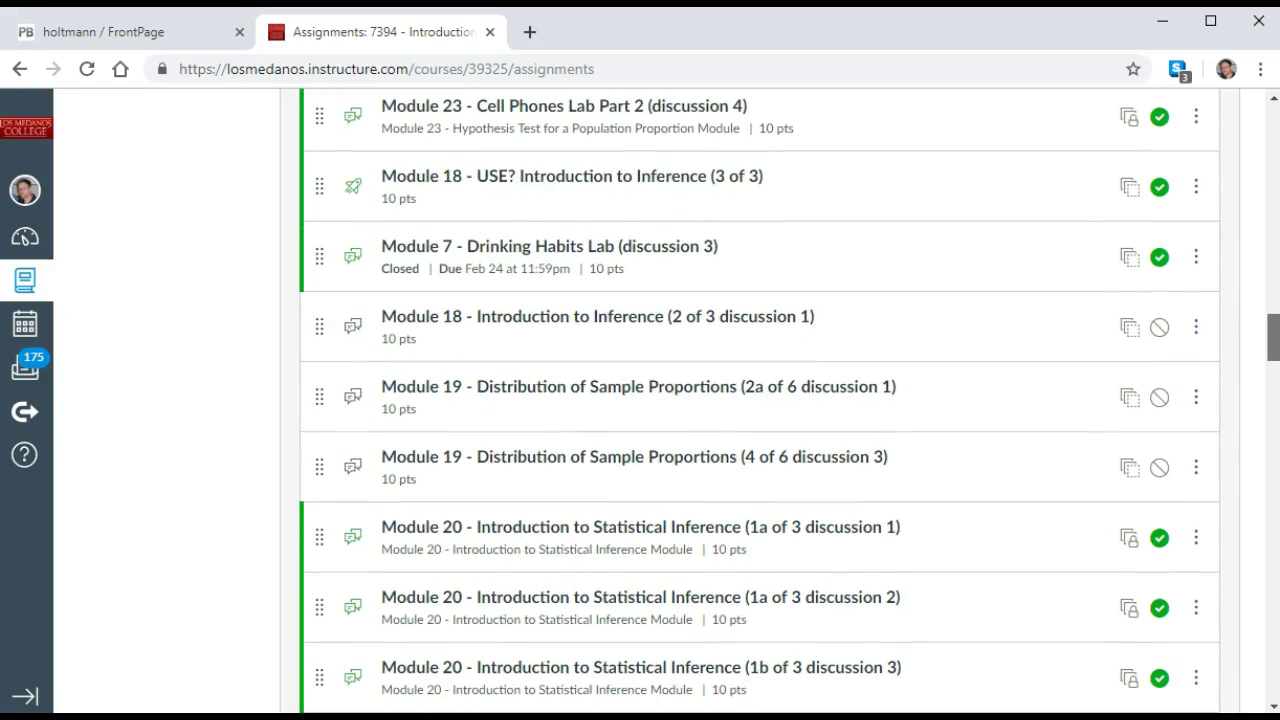
Look through the assignments from Module 18 onward to find a discussion that belongs in another assignment group
drag(1272, 341, 1272, 331)
click(1273, 704)
click(1273, 704)
click(1273, 704)
click(1273, 704)
click(1273, 704)
click(1273, 704)
click(1273, 704)
click(1273, 704)
click(1273, 704)
drag(1273, 650, 1211, 333)
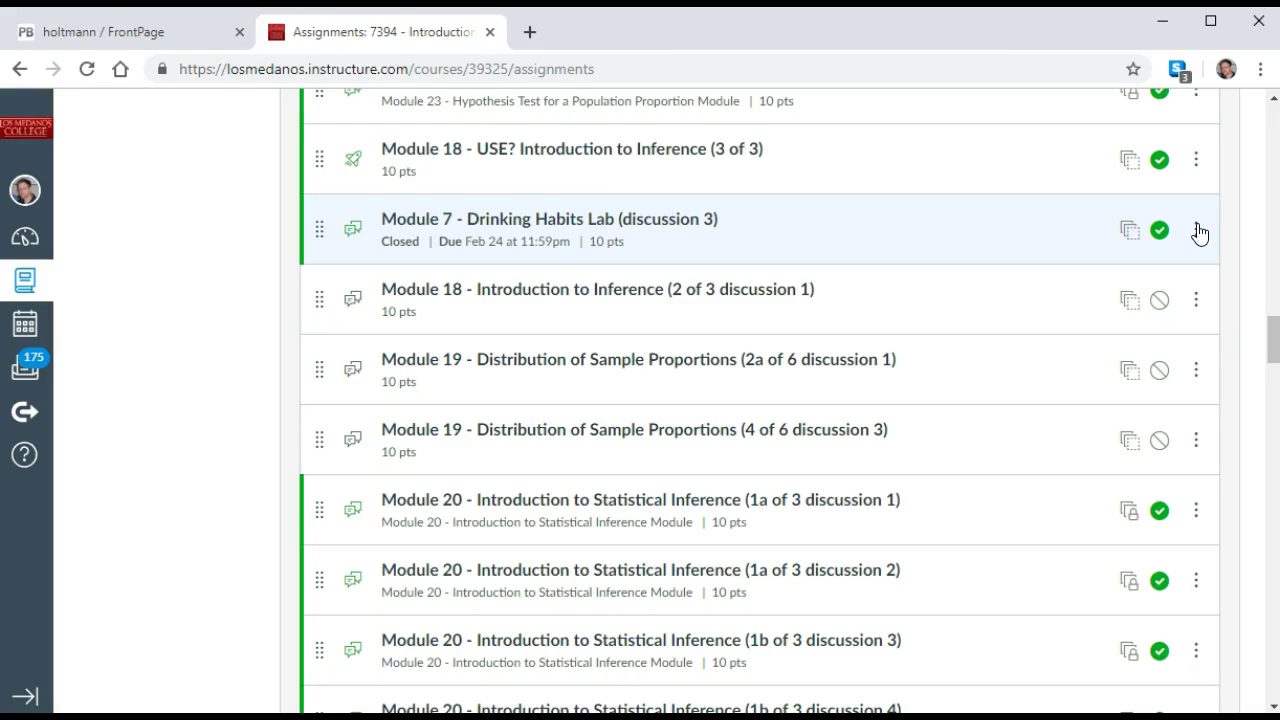
Move Module 7 - Drinking Habits Lab (discussion 3) to the Canvas Exercises/Quizzes & Discussion group, placed after that group's Module 7 - Drinking Habits Lab entry
click(1196, 230)
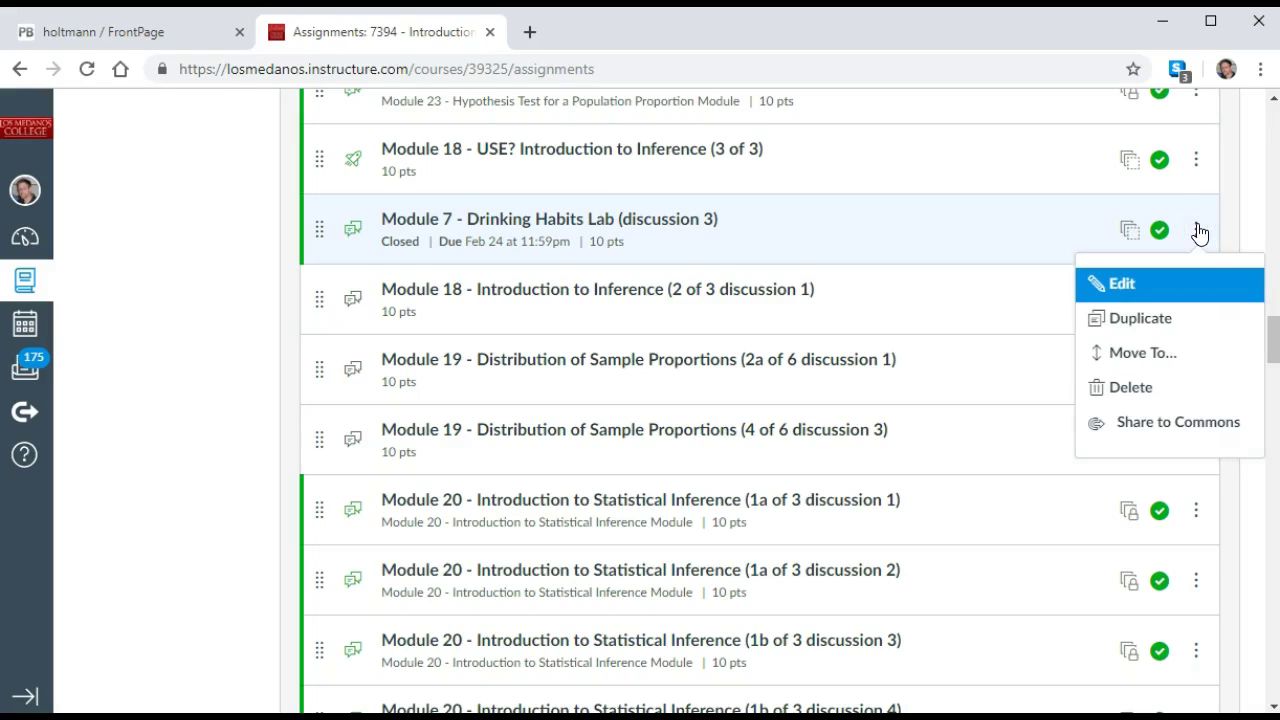
click(1145, 355)
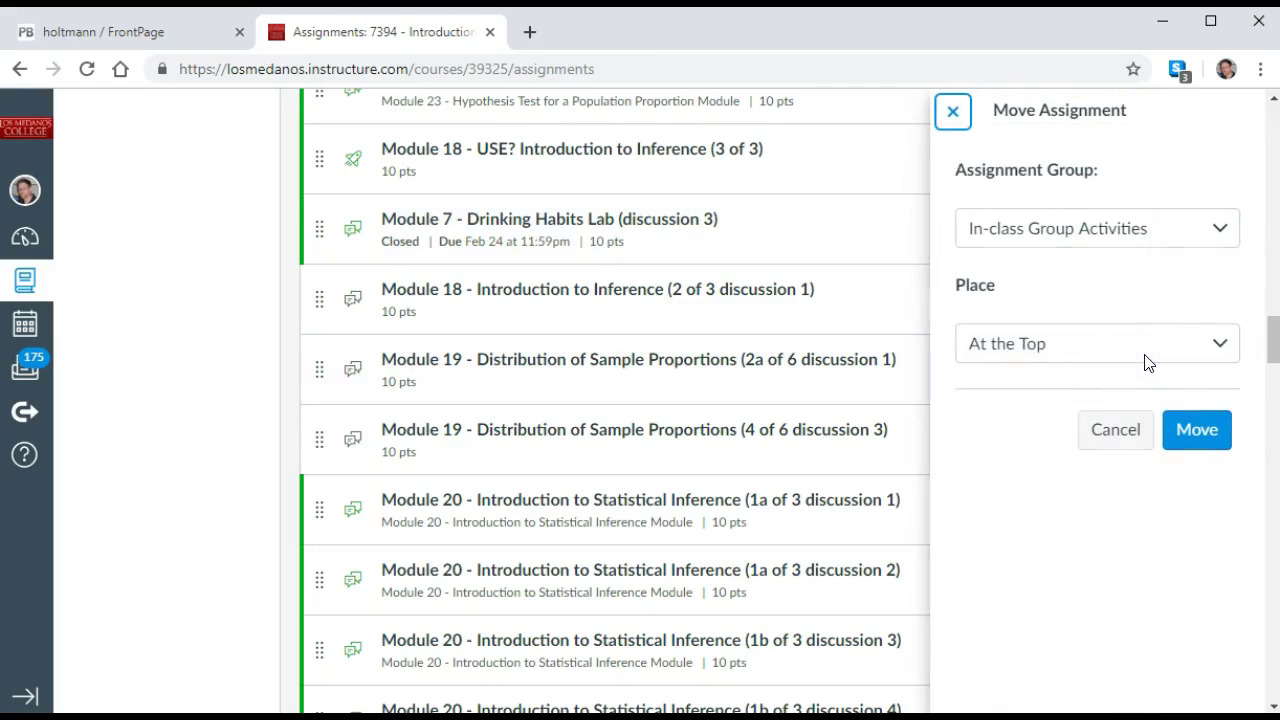
click(1121, 242)
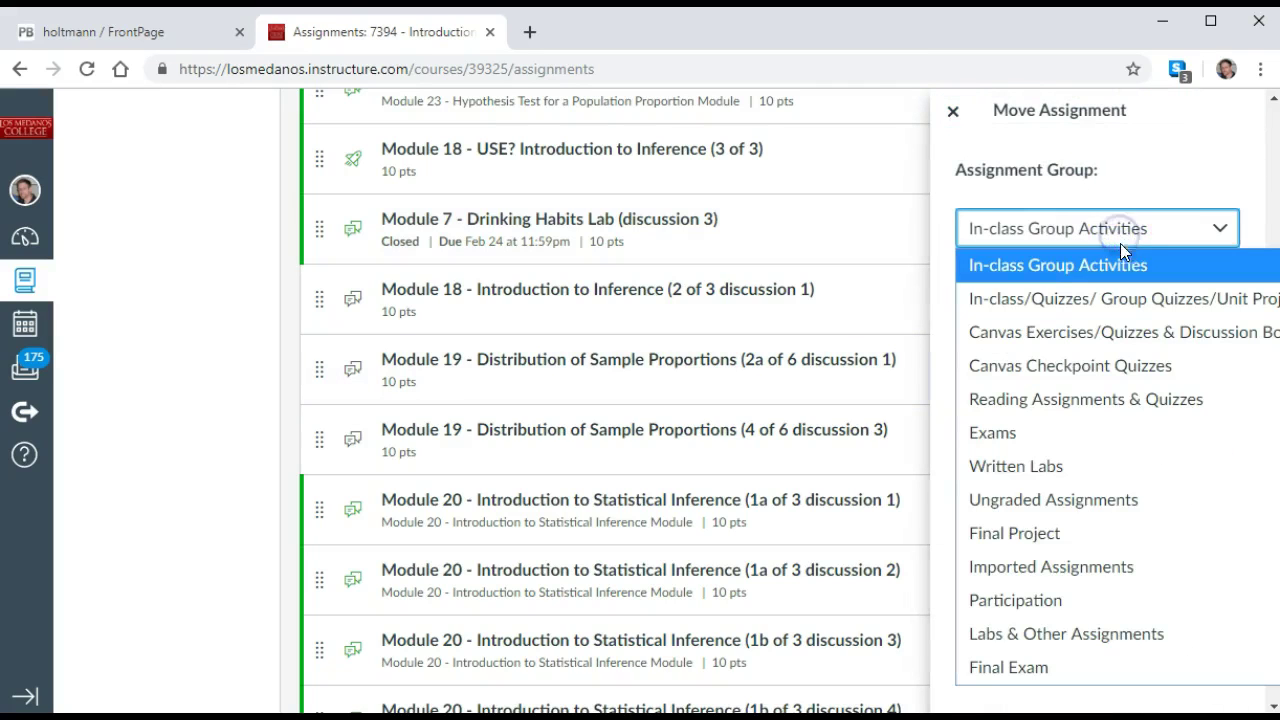
click(1128, 334)
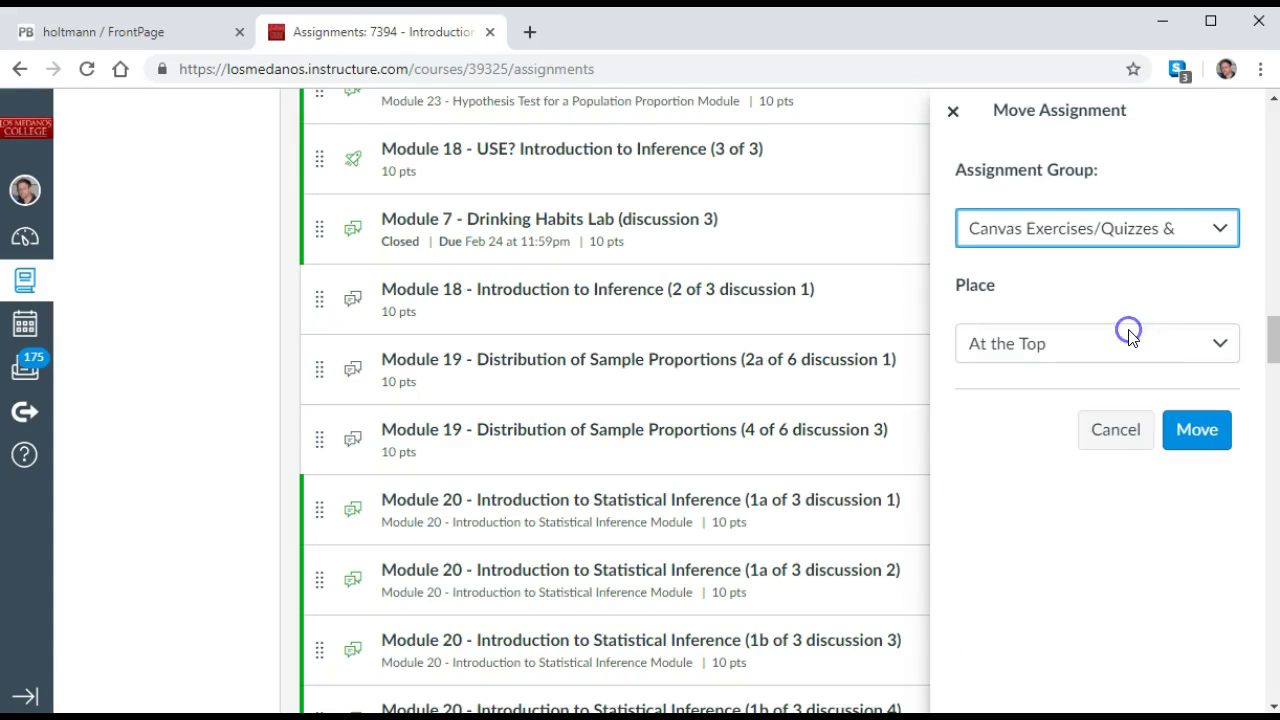
click(1130, 343)
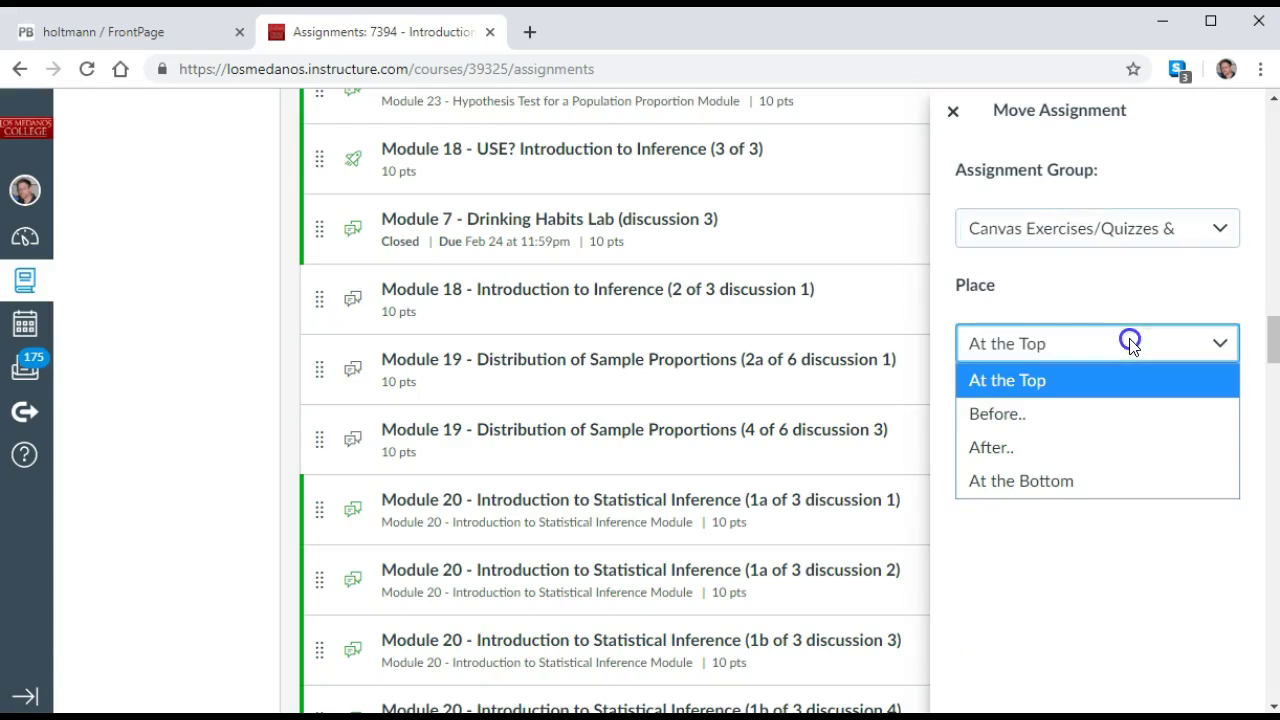
click(1128, 460)
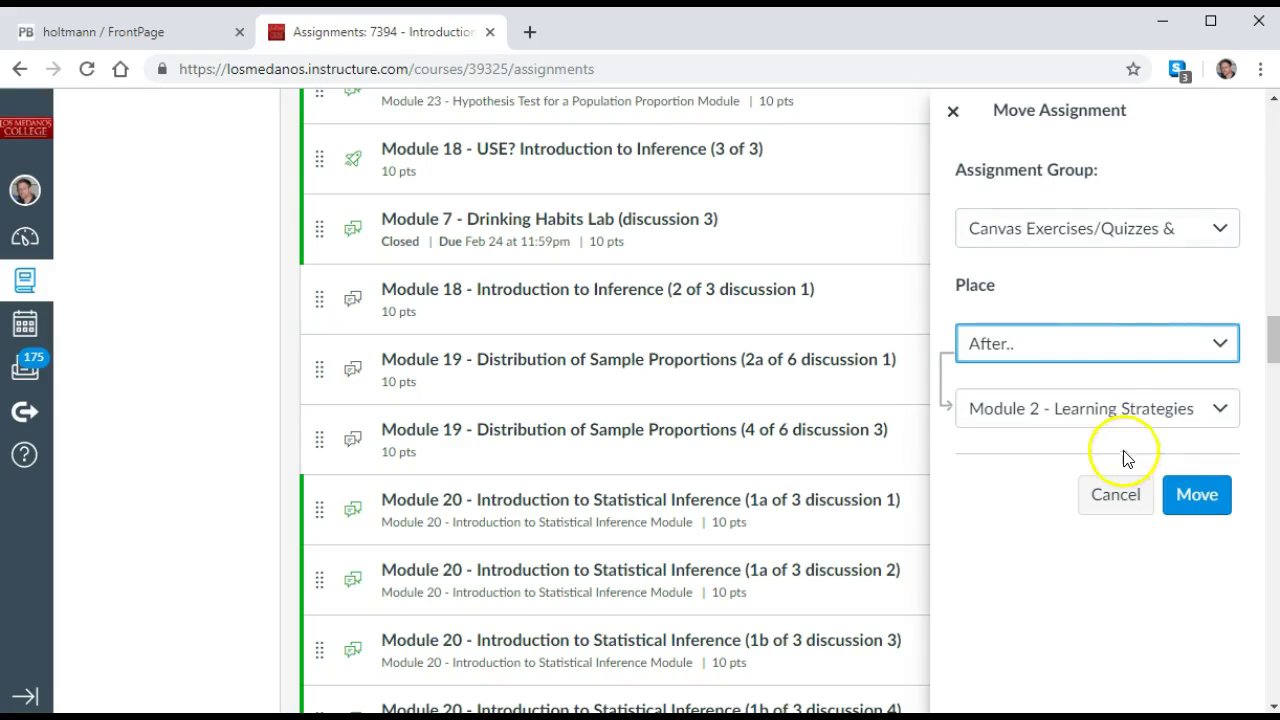
click(1120, 422)
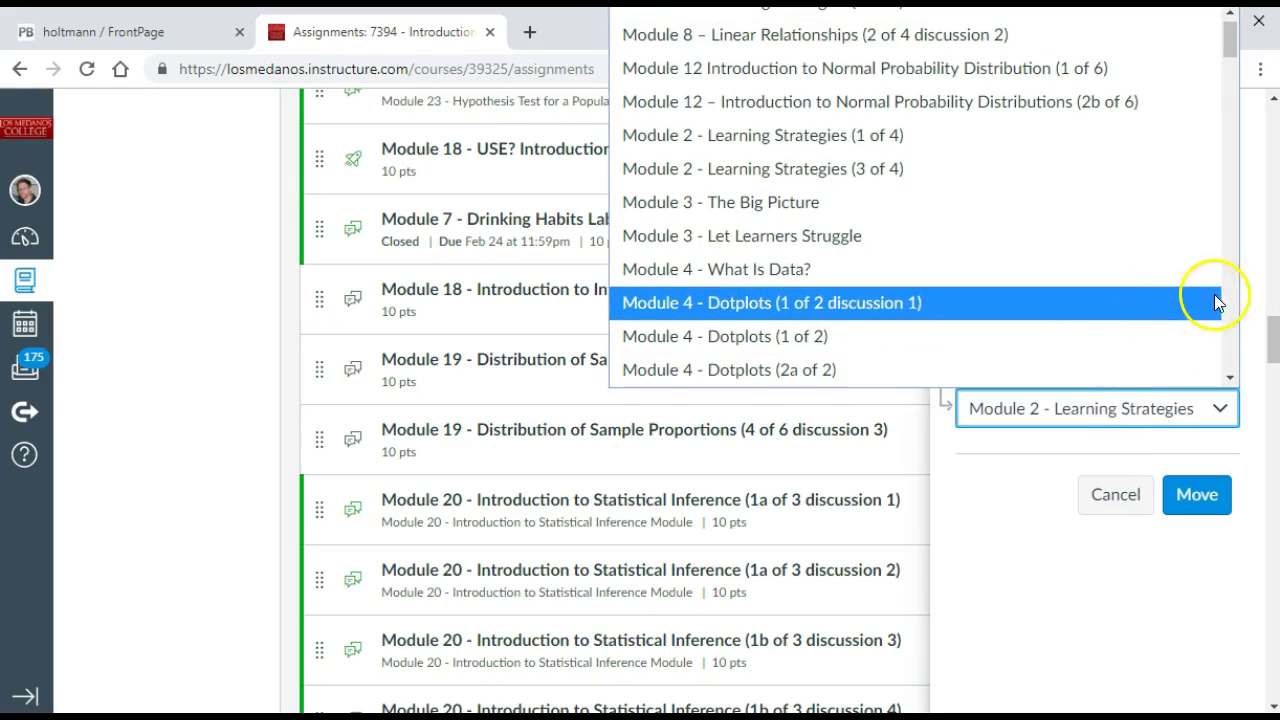
click(1230, 321)
click(1230, 321)
click(1230, 321)
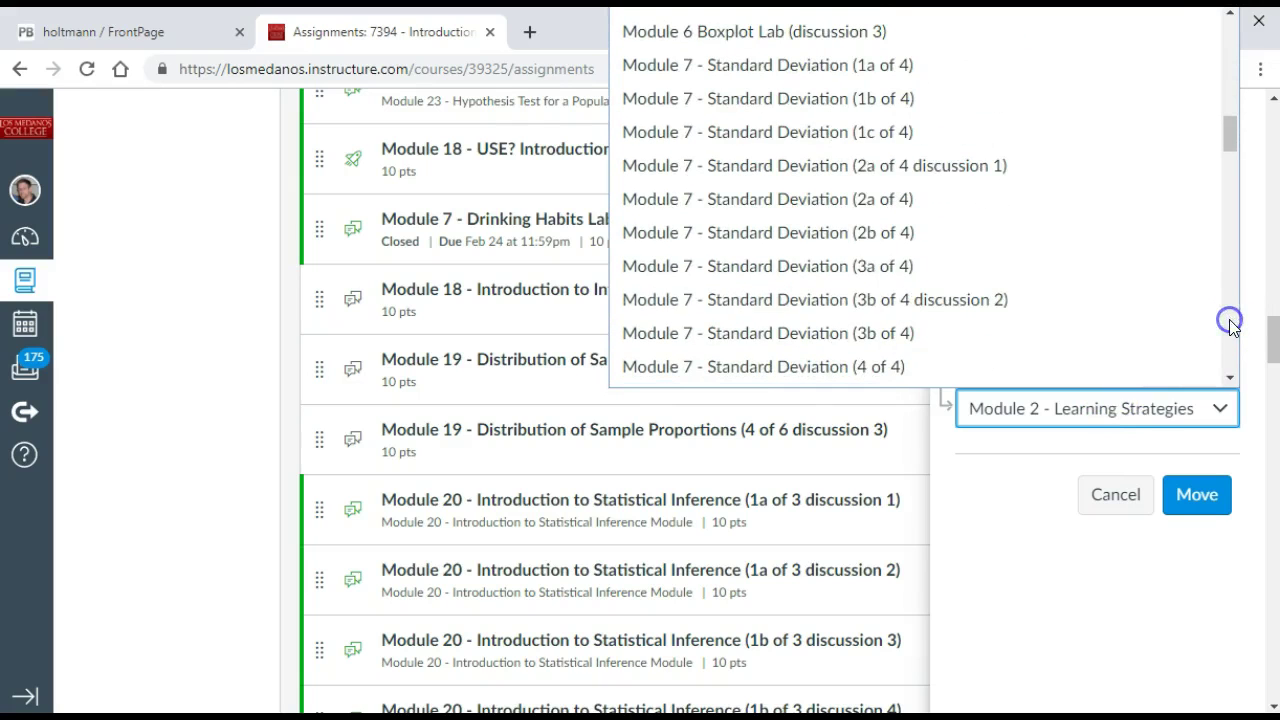
click(1232, 321)
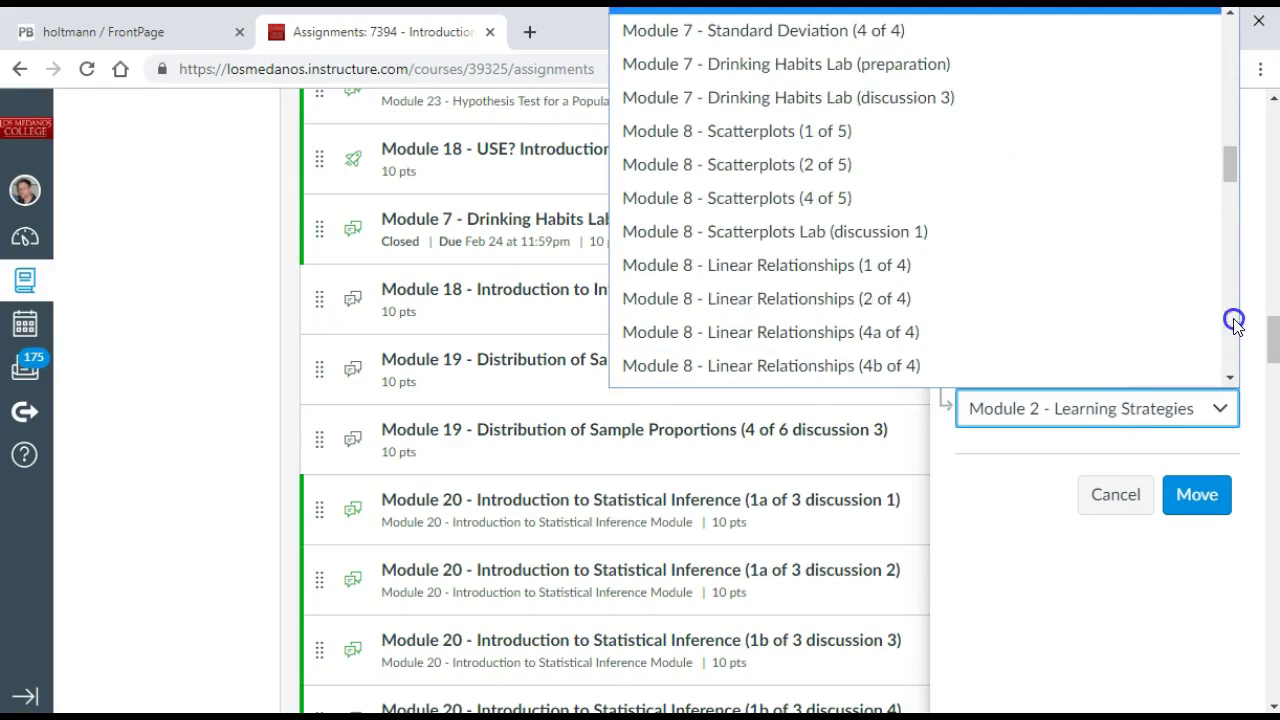
click(1053, 88)
click(1197, 497)
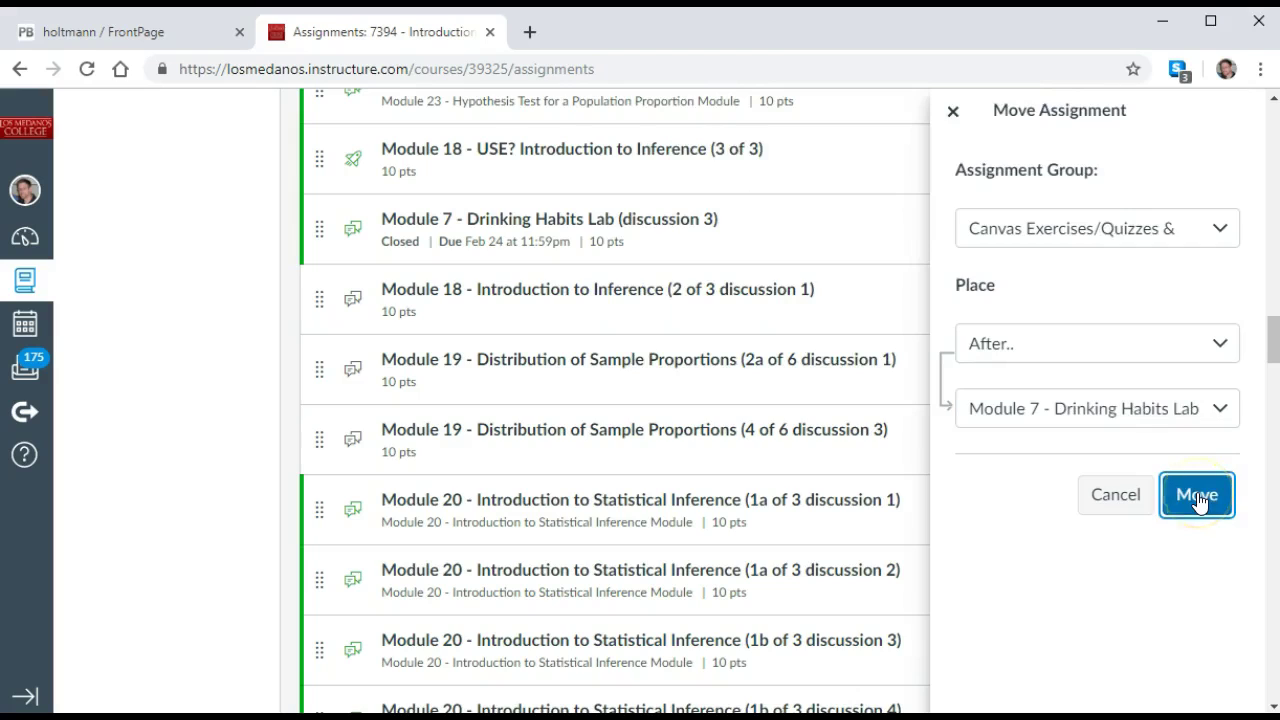
scroll(1240, 543, down, 20)
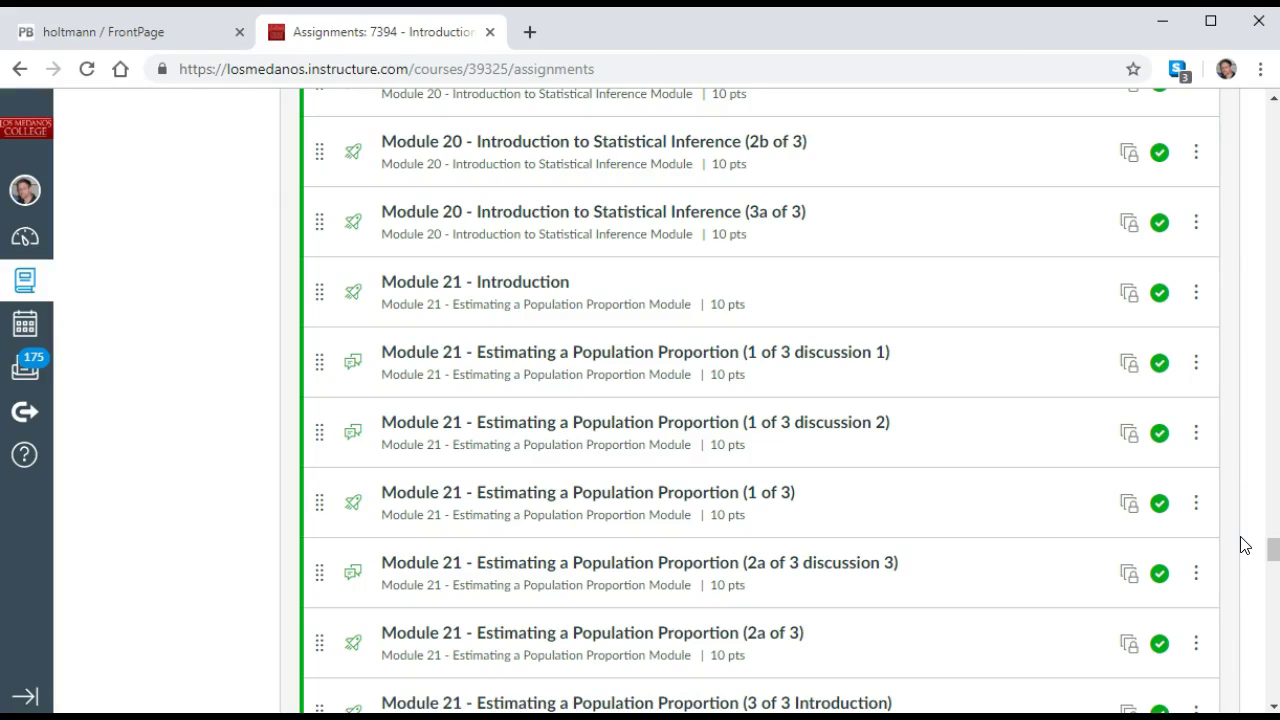
click(1252, 540)
click(537, 654)
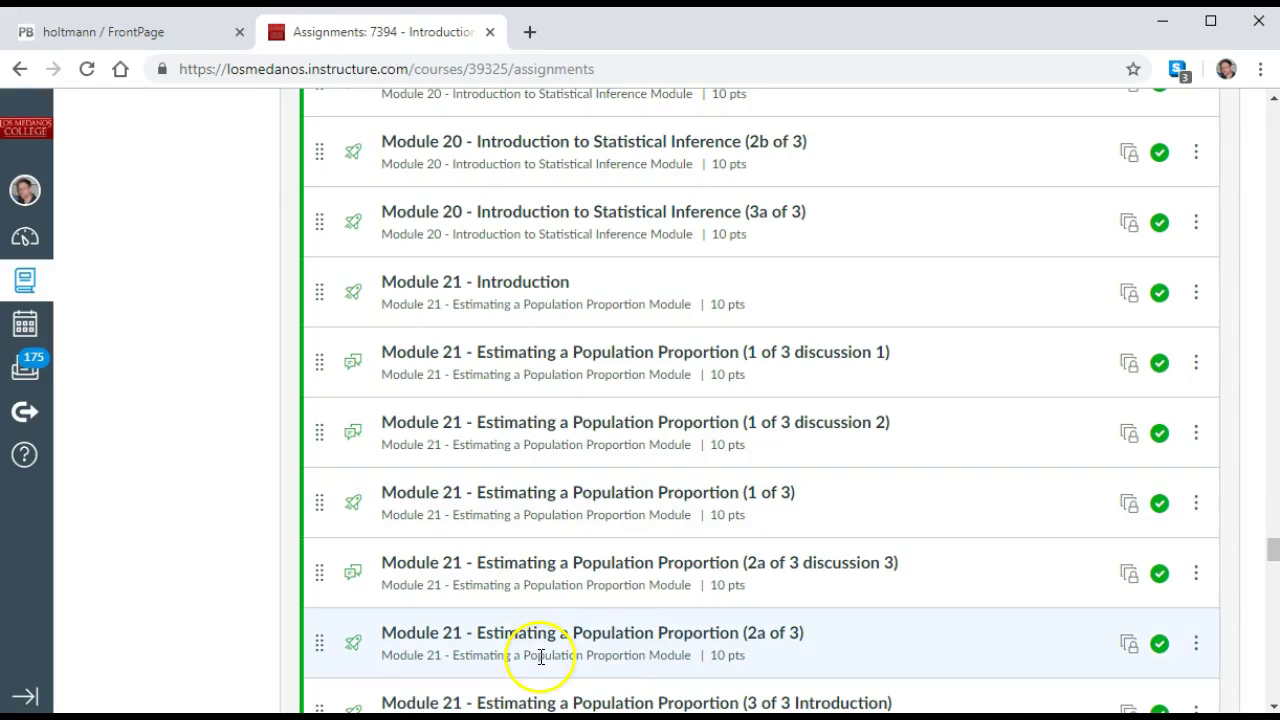